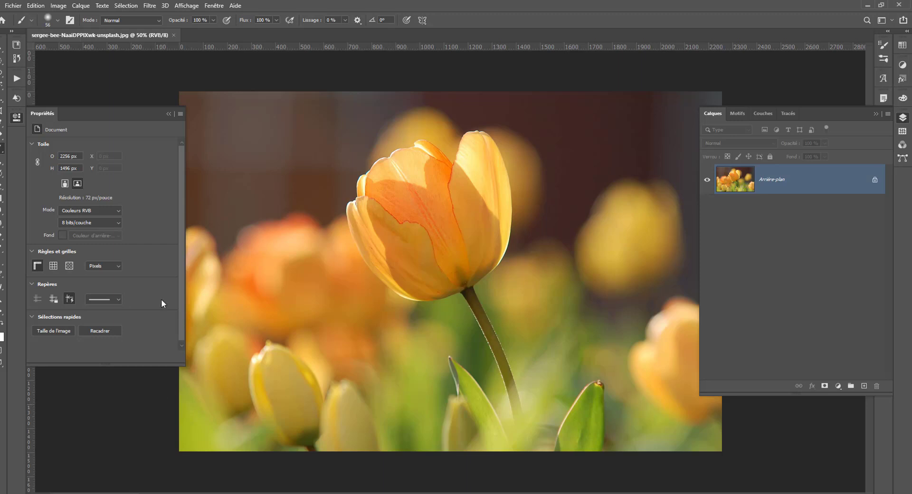
Close the document details panel, toggle the grid, and select the whole tulip photo
click(16, 117)
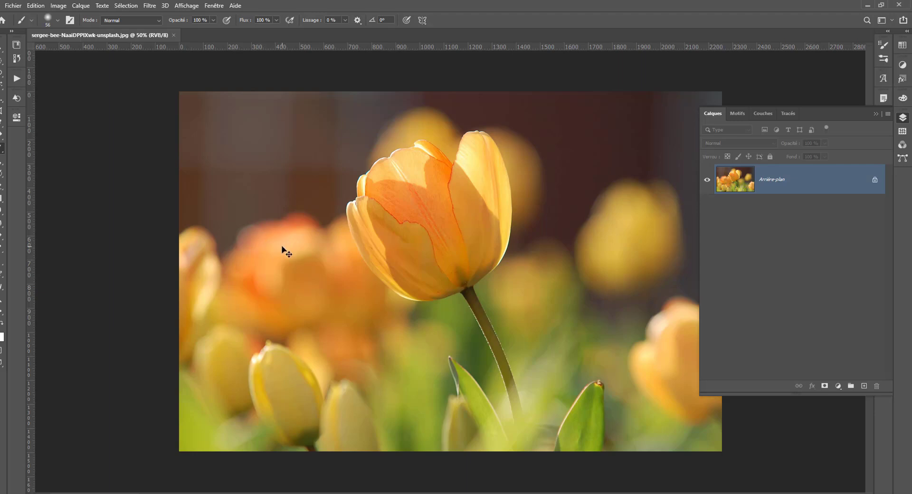
key(ctrl+apostrophe)
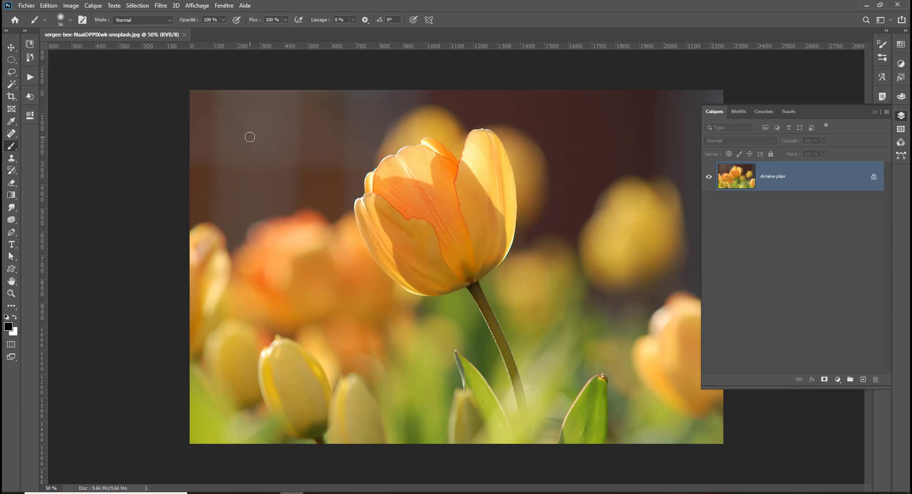
key(ctrl+a)
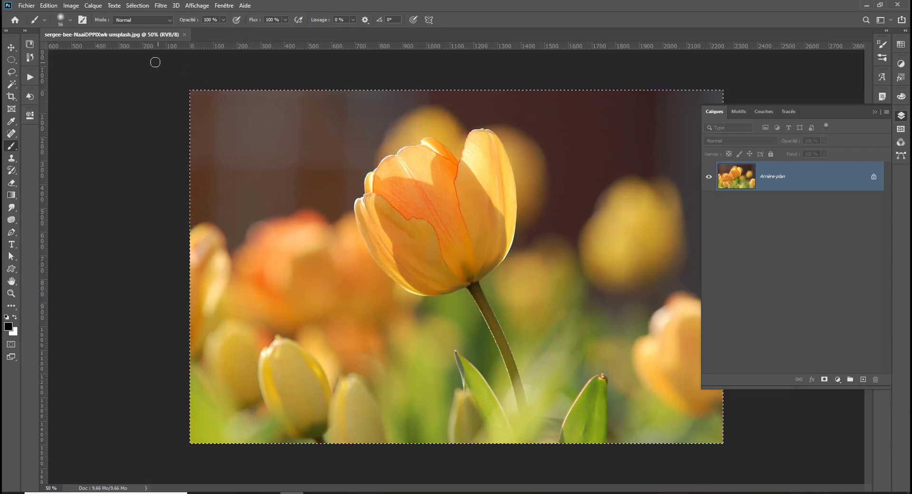
Create a new blank 2256 × 1496 px document matching the tulip photo
click(23, 6)
click(24, 16)
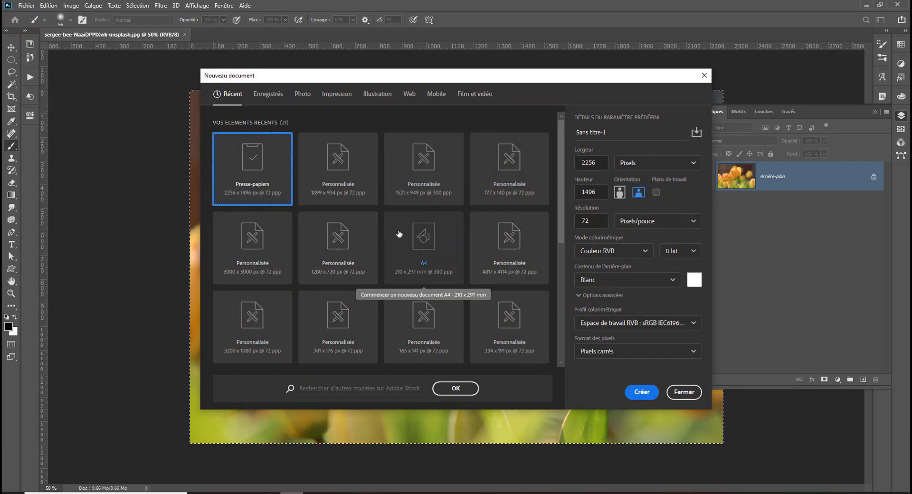
click(641, 392)
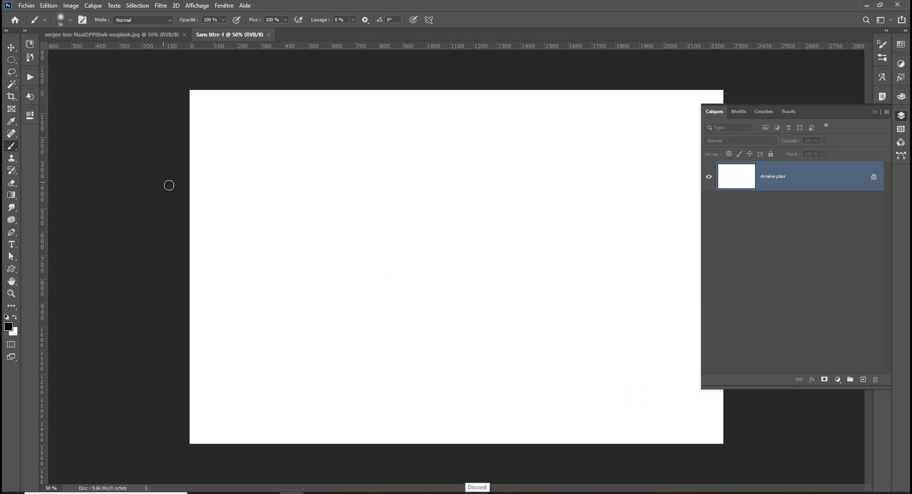
click(196, 5)
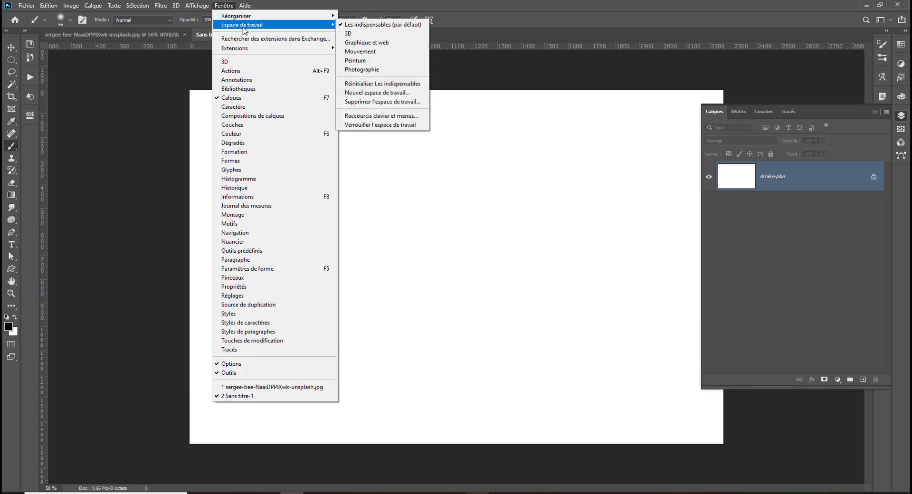
mouse_move(240, 16)
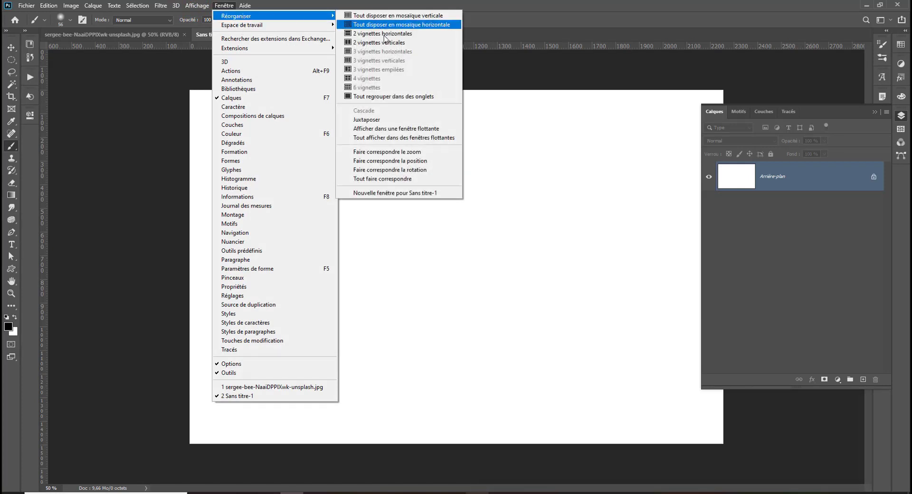
Tile both documents vertically and fit the tulip photo in its window
click(380, 43)
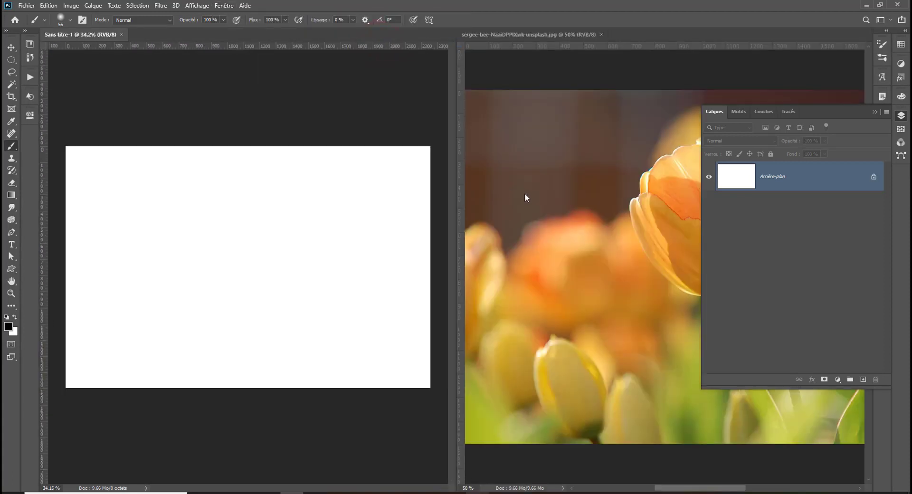
click(521, 75)
key(ctrl+a)
key(ctrl+0)
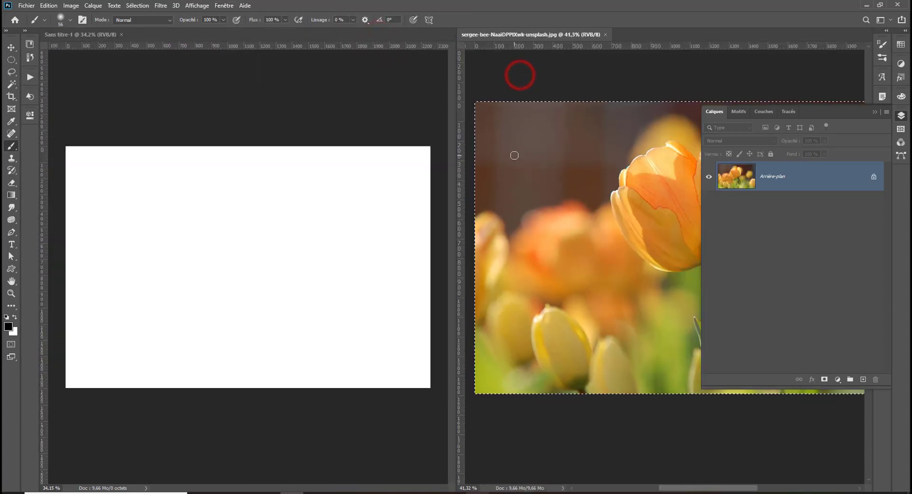
Narrow the Layers panel to uncover the photo and show the grid over it
click(905, 116)
click(904, 117)
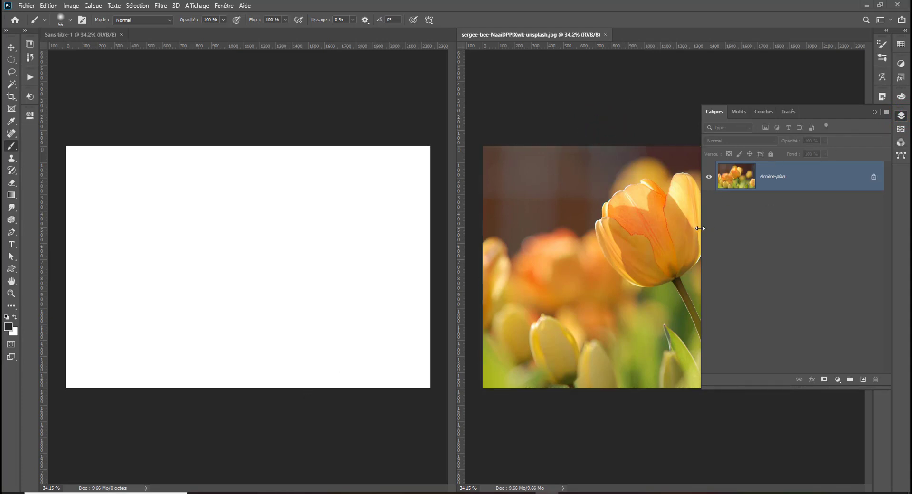
drag(700, 229, 763, 228)
key(ctrl+a)
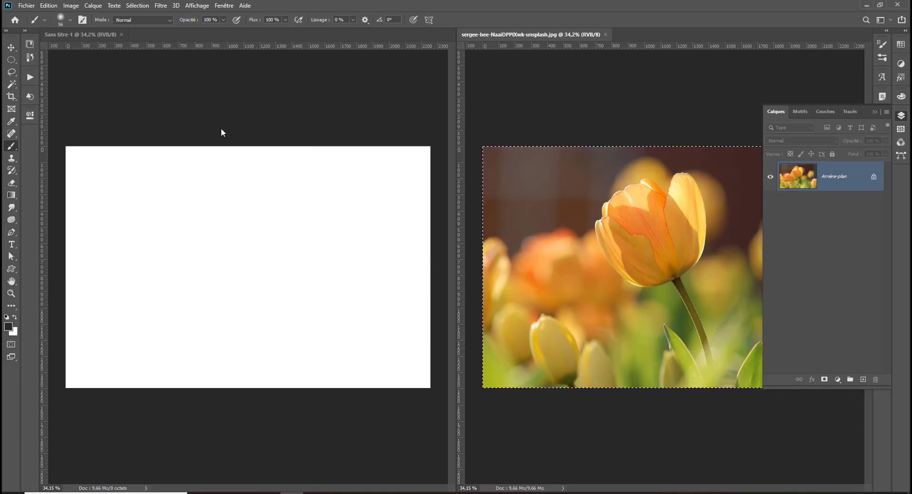
key(ctrl+apostrophe)
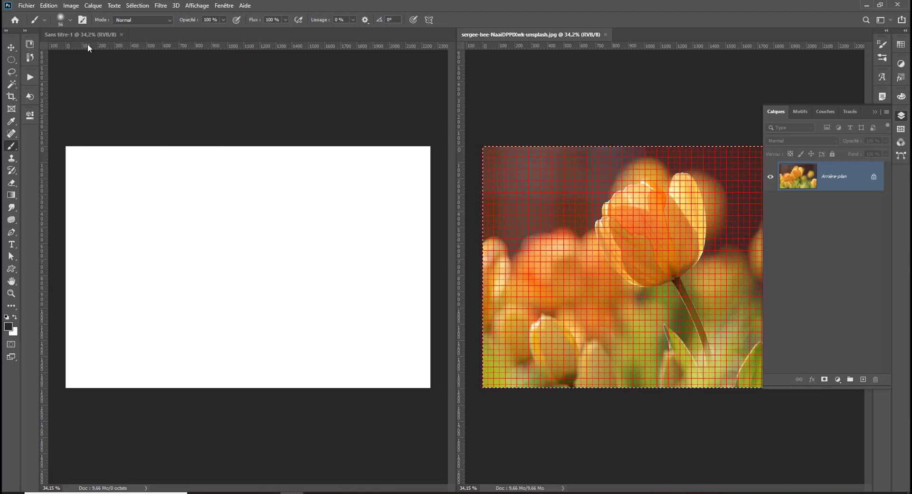
Show the red grid on the blank canvas and undo the stray brush dot
click(151, 171)
key(ctrl+apostrophe)
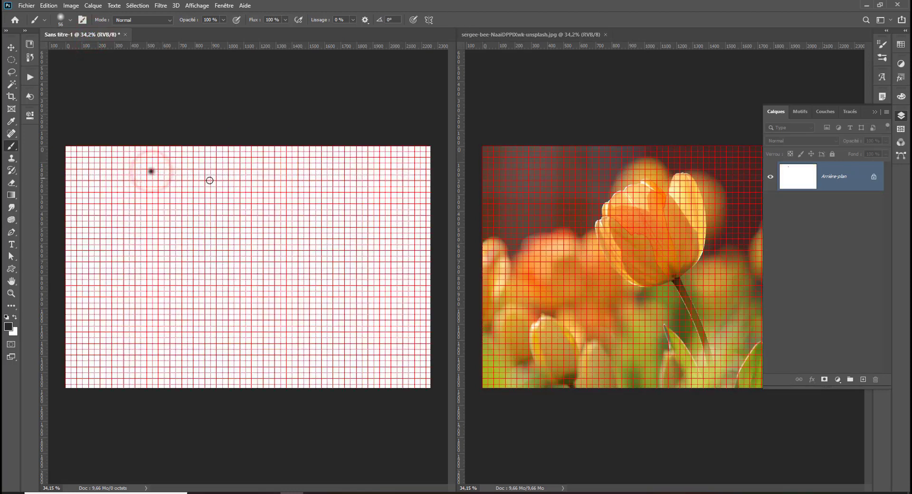
click(223, 5)
click(149, 138)
key(ctrl+z)
click(224, 5)
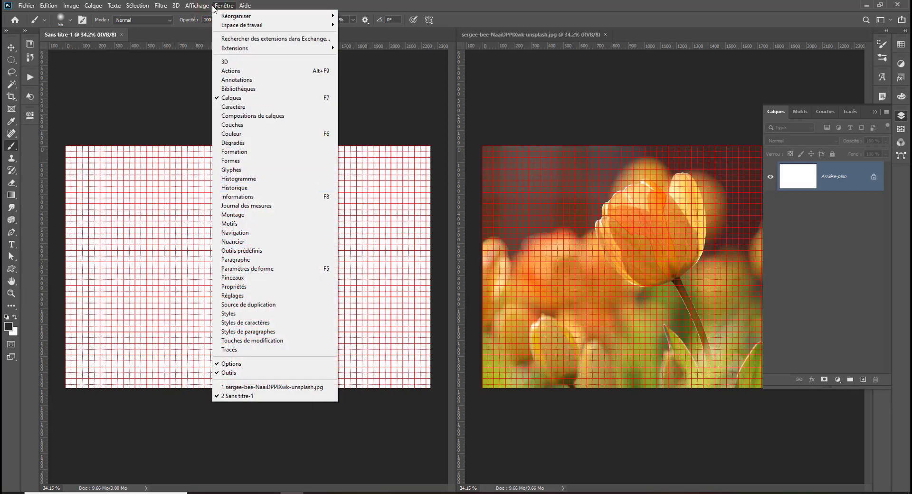
mouse_move(196, 5)
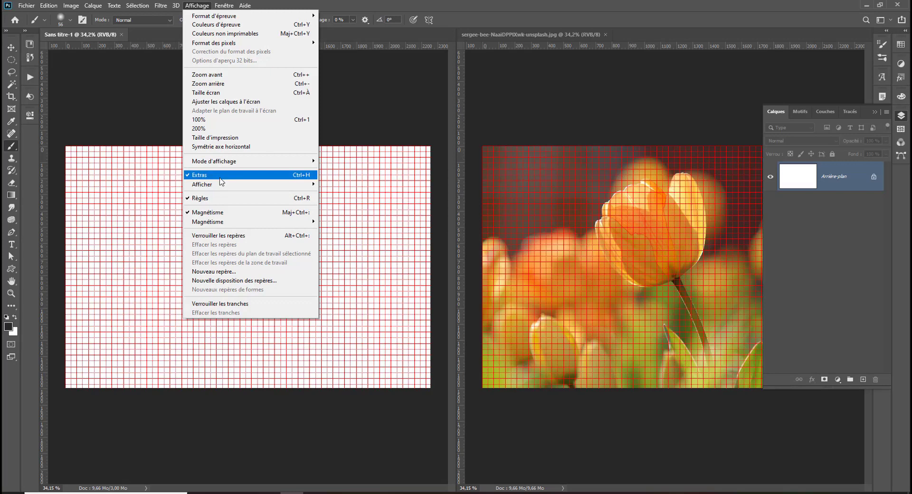
mouse_move(213, 184)
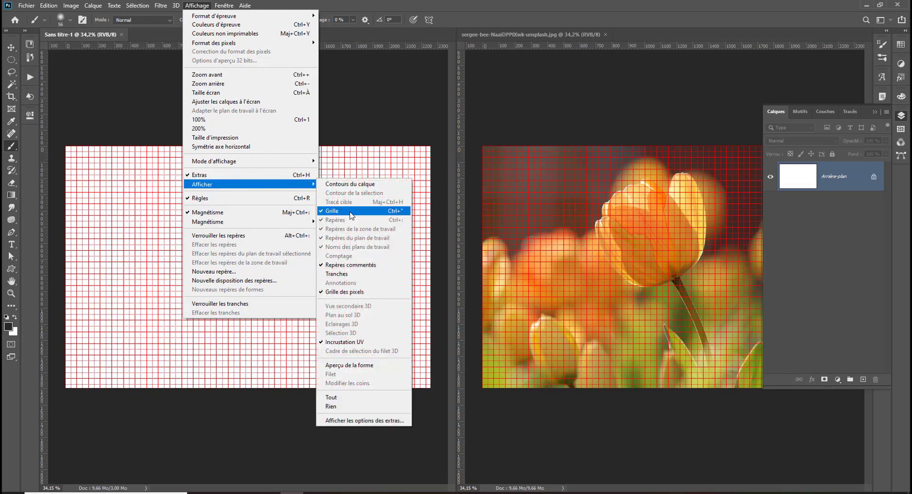
click(394, 113)
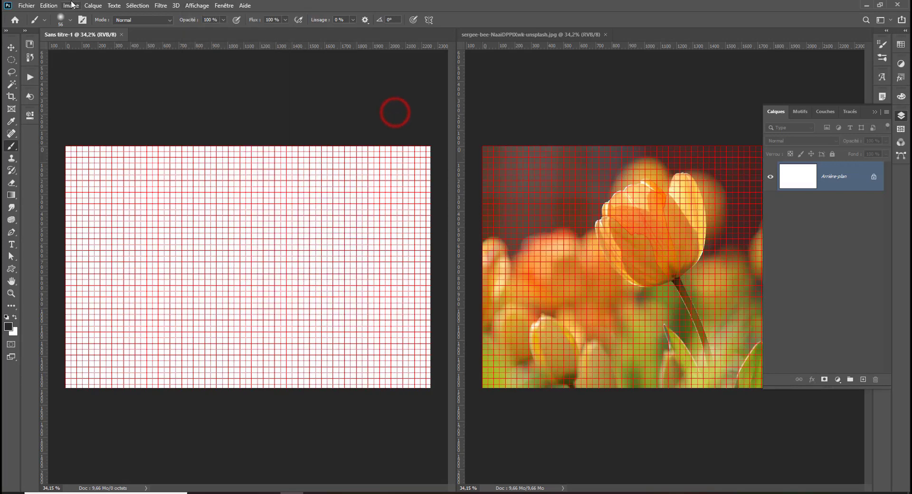
click(71, 5)
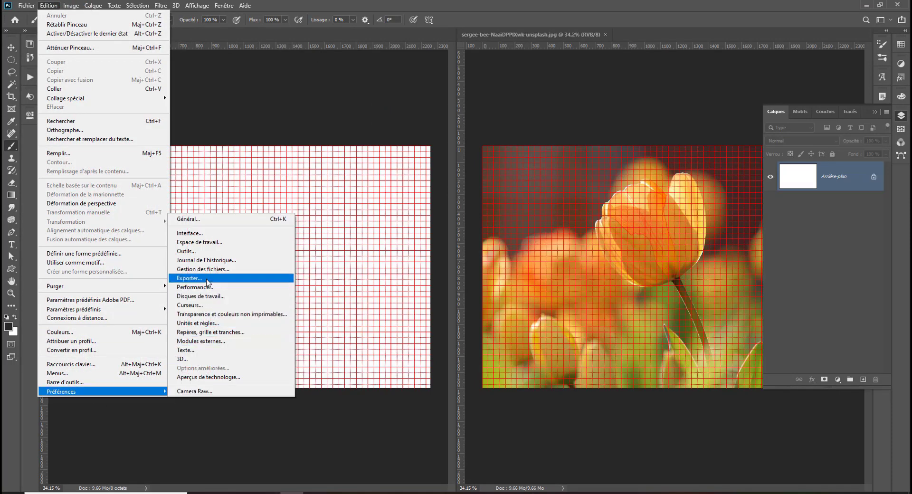
mouse_move(103, 391)
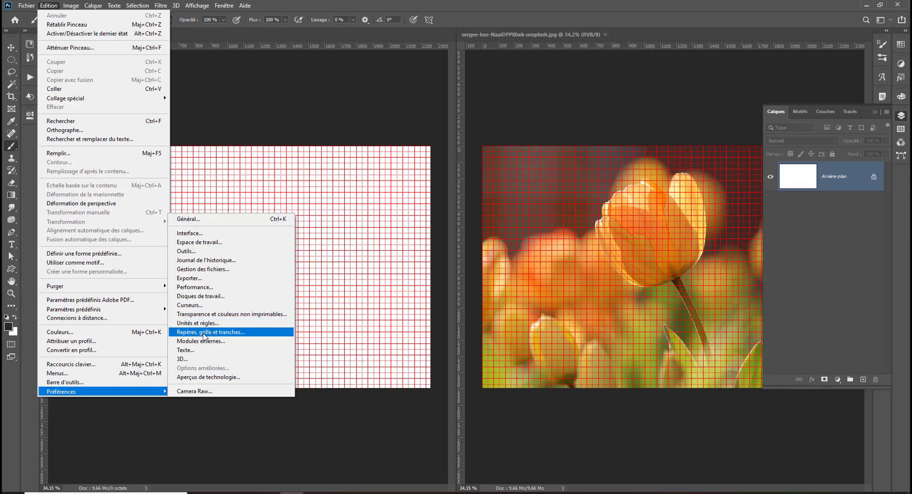
Open the Guides, Grid & Slices preferences and try pixel-based grid spacing values
click(201, 322)
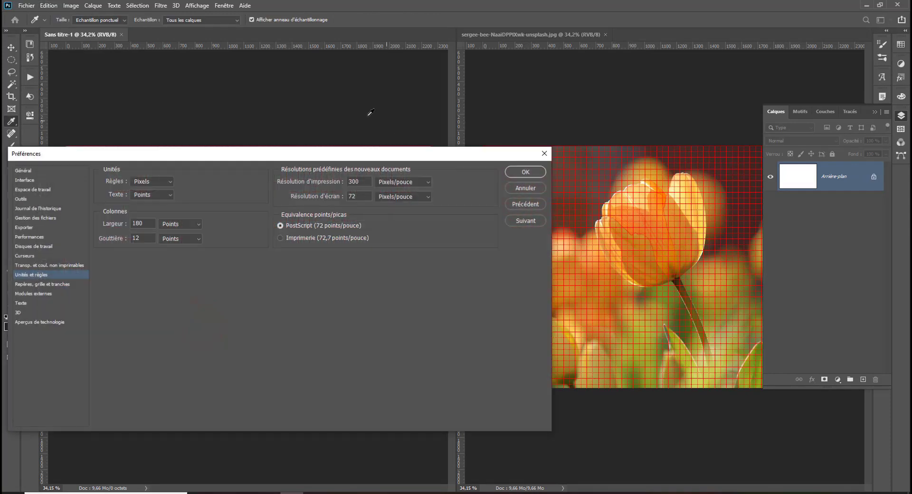
drag(157, 158, 210, 45)
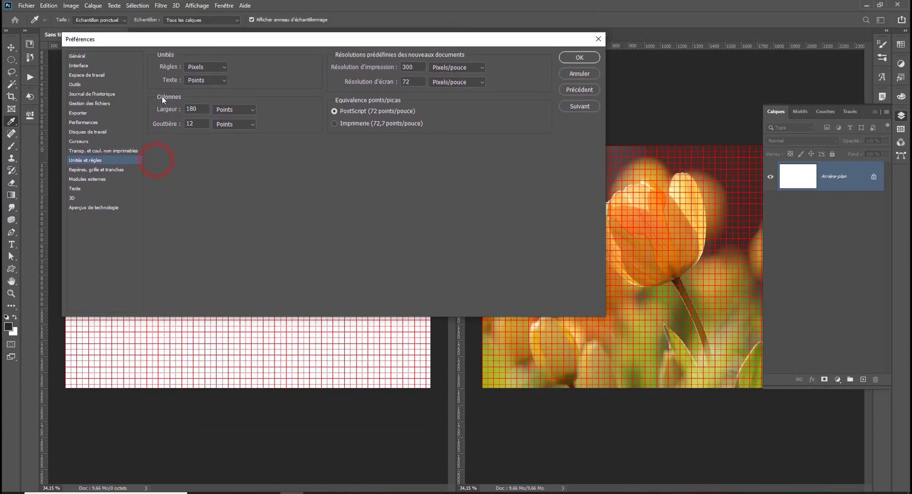
click(90, 174)
mouse_move(286, 37)
mouse_down()
mouse_move(559, 245)
mouse_move(403, 217)
mouse_up()
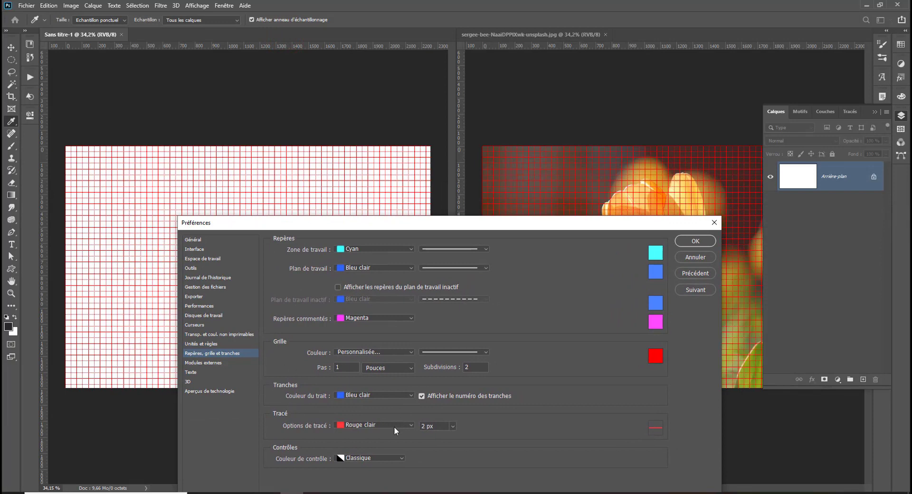
click(393, 369)
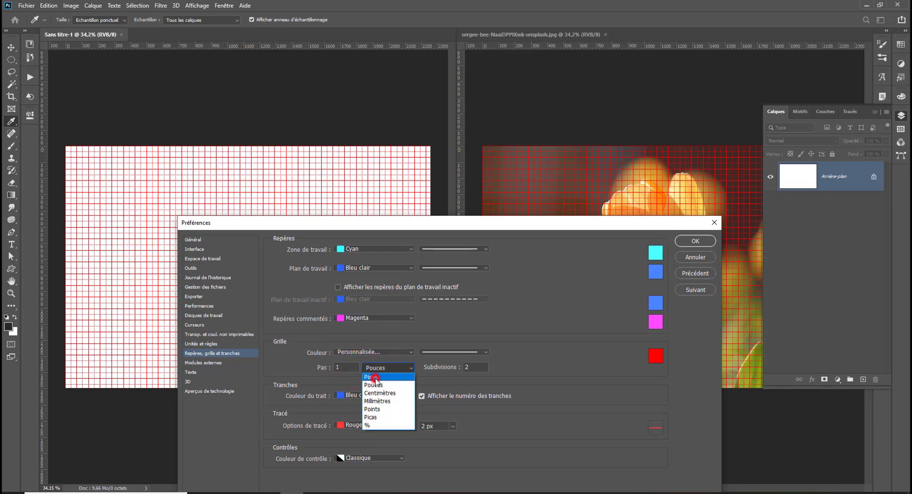
click(374, 377)
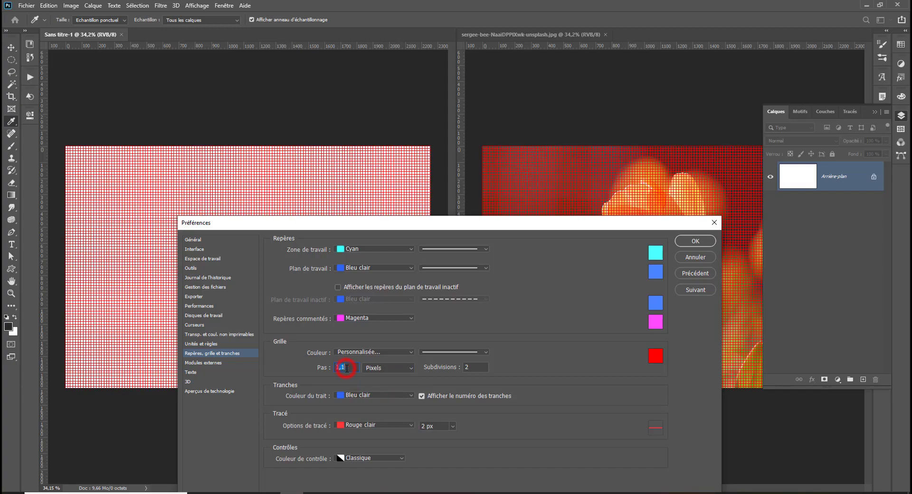
text(2,2)
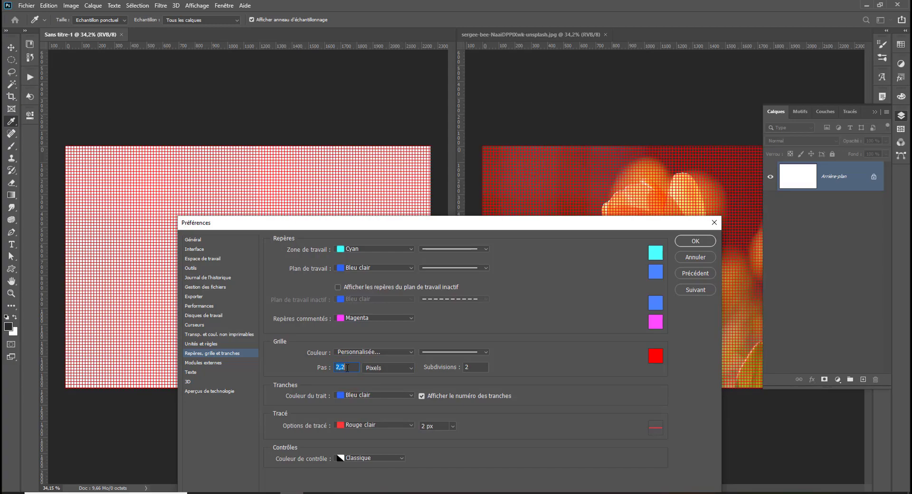
text(4)
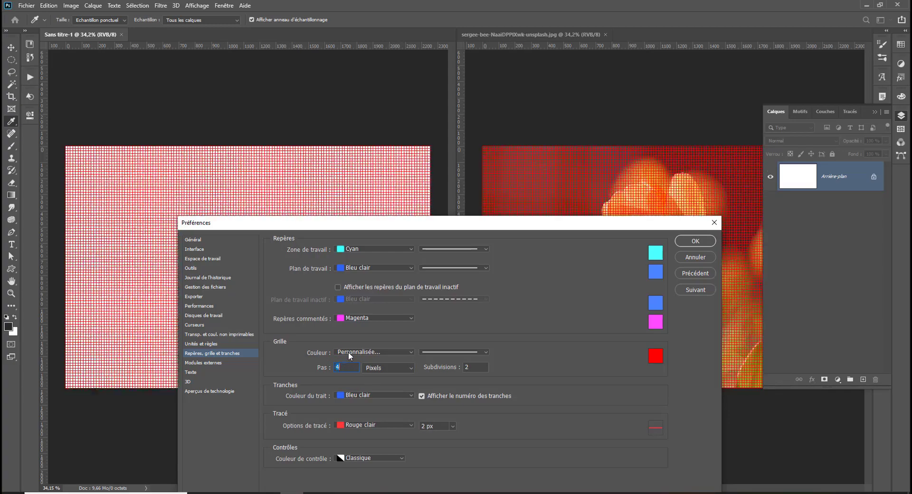
text(6,1)
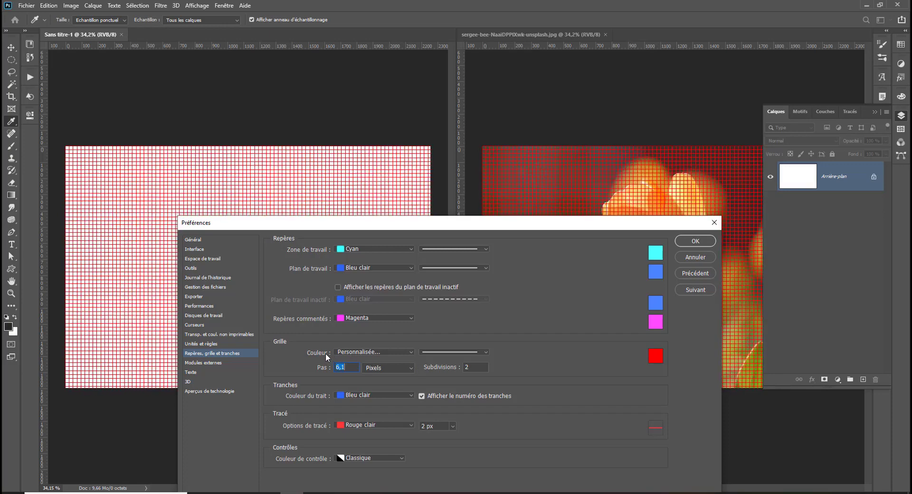
drag(326, 353, 333, 358)
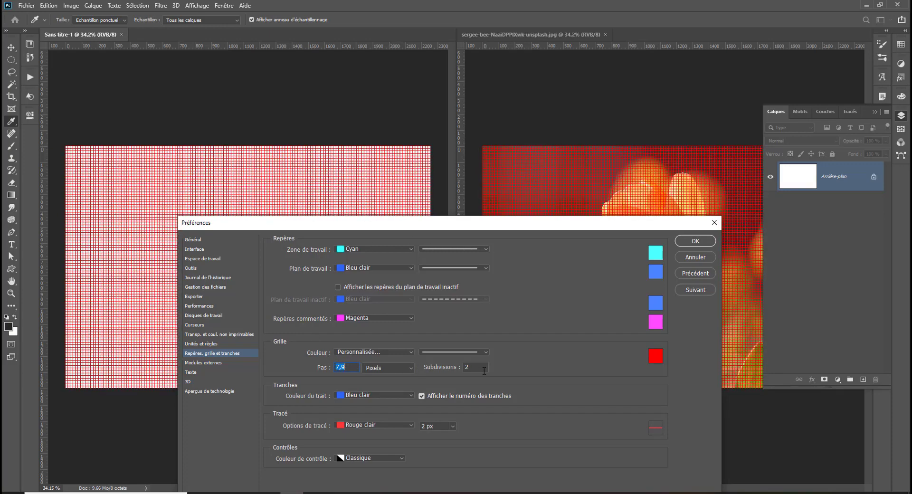
Set grid spacing to 10 centimetres with 2 subdivisions and confirm
text(10)
click(383, 369)
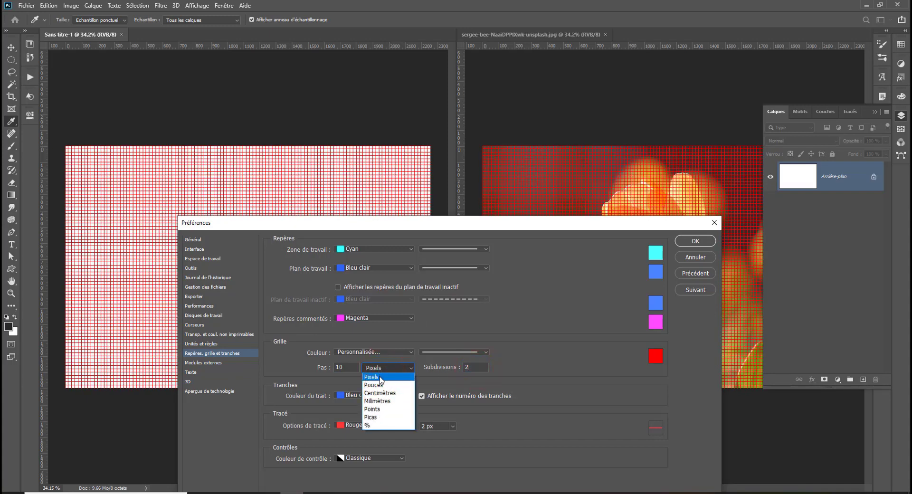
click(382, 393)
double_click(345, 367)
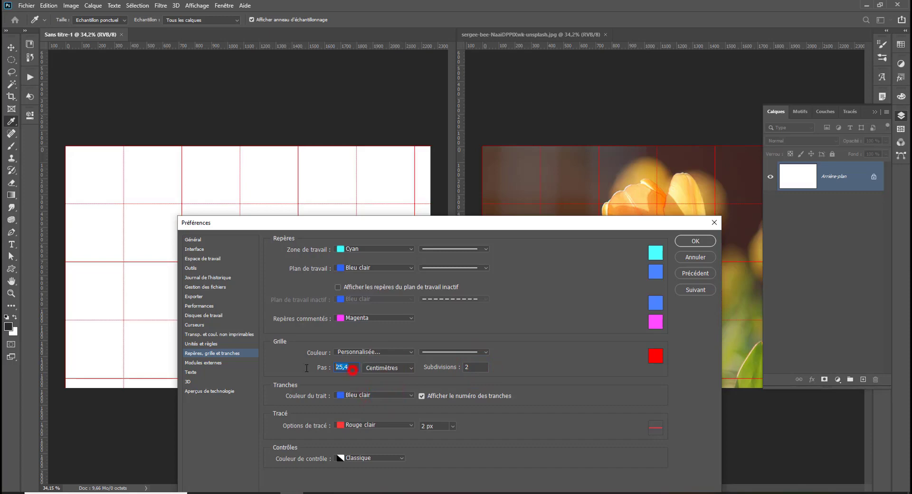
text(10)
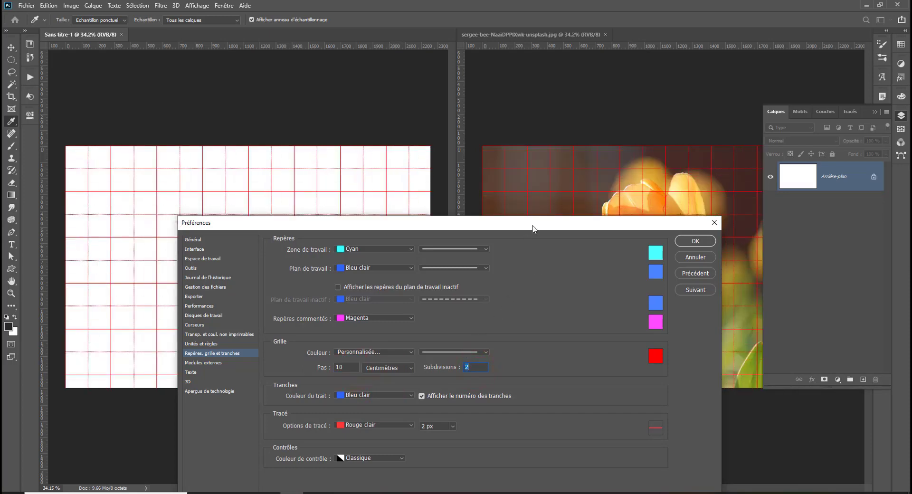
mouse_move(533, 228)
mouse_down()
mouse_move(536, 444)
mouse_move(527, 407)
mouse_up()
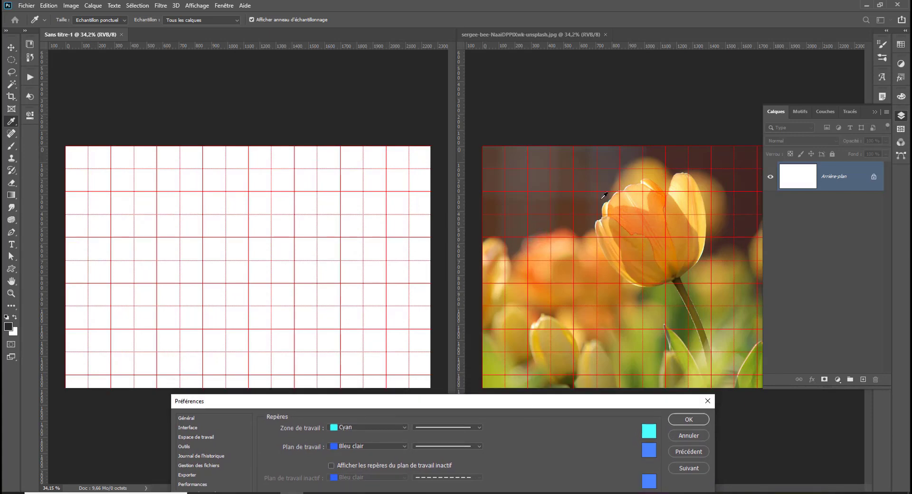
text(3)
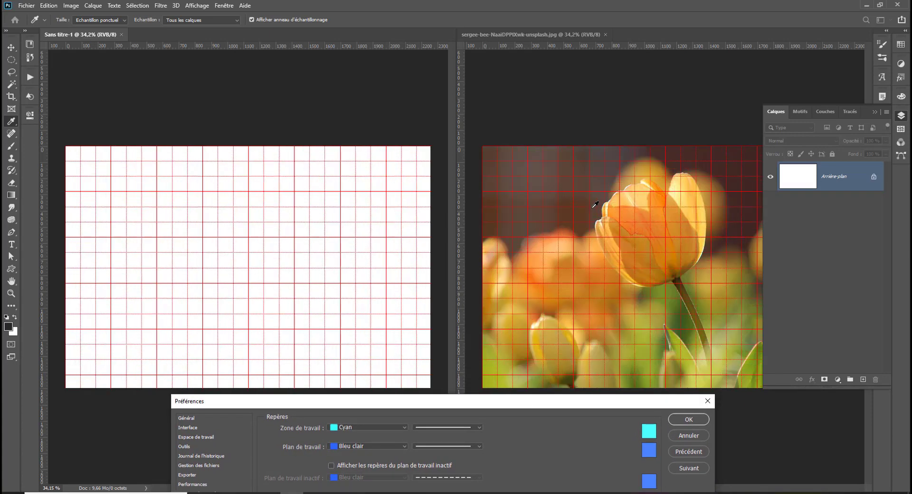
text(2)
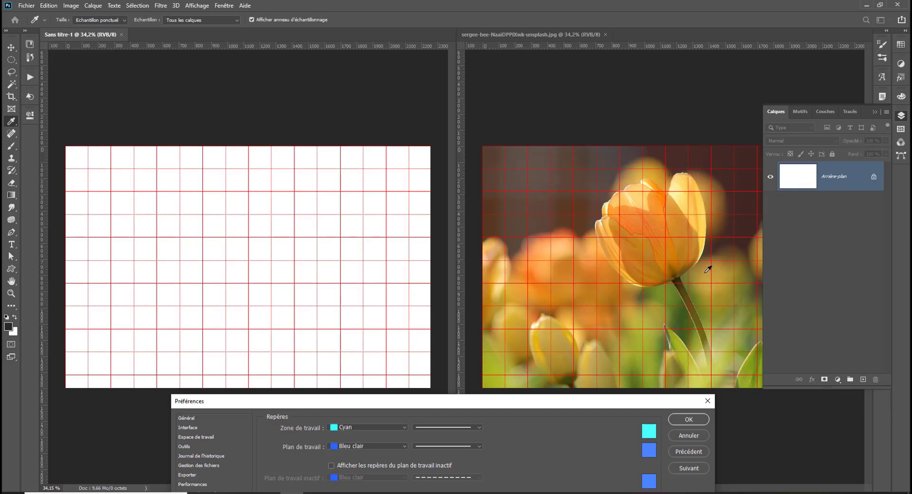
drag(469, 401, 418, 207)
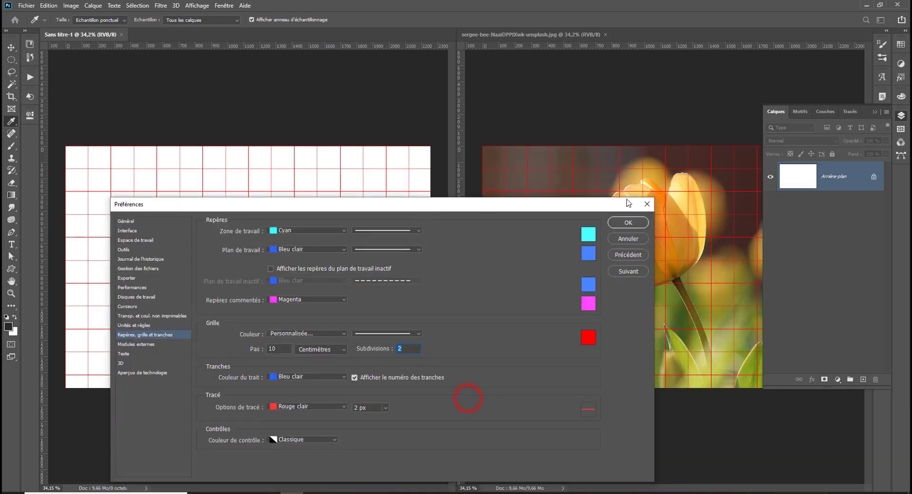
click(628, 222)
key(b)
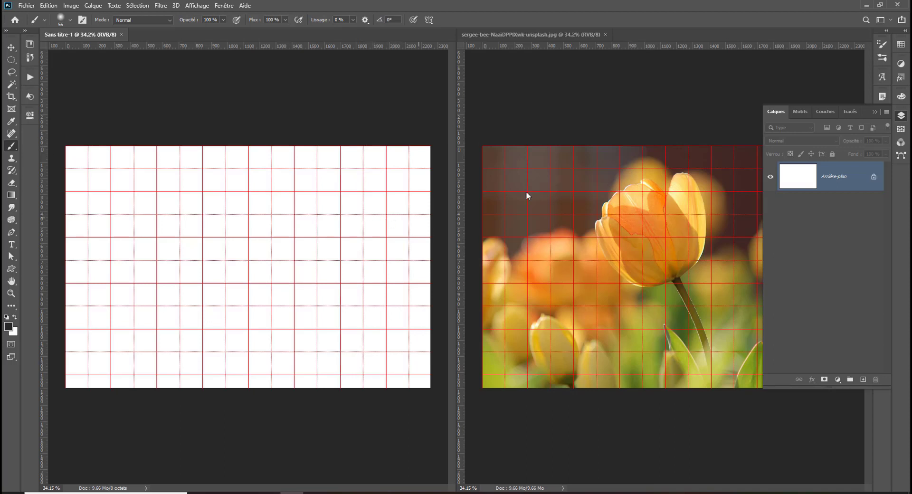
Add a new empty layer above the background and return to the Brush tool
click(863, 379)
click(899, 115)
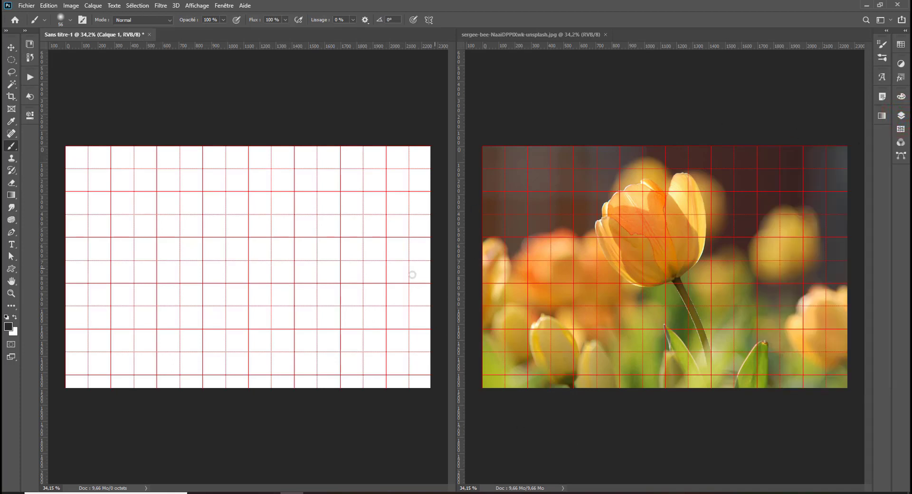
key(e)
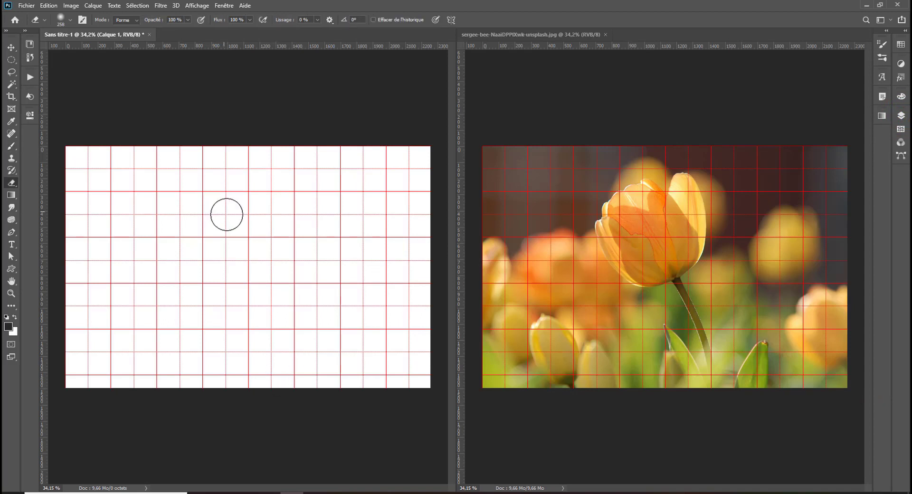
click(11, 146)
click(11, 146)
Set the brush to 15 px size with 100% hardness
right_click(224, 213)
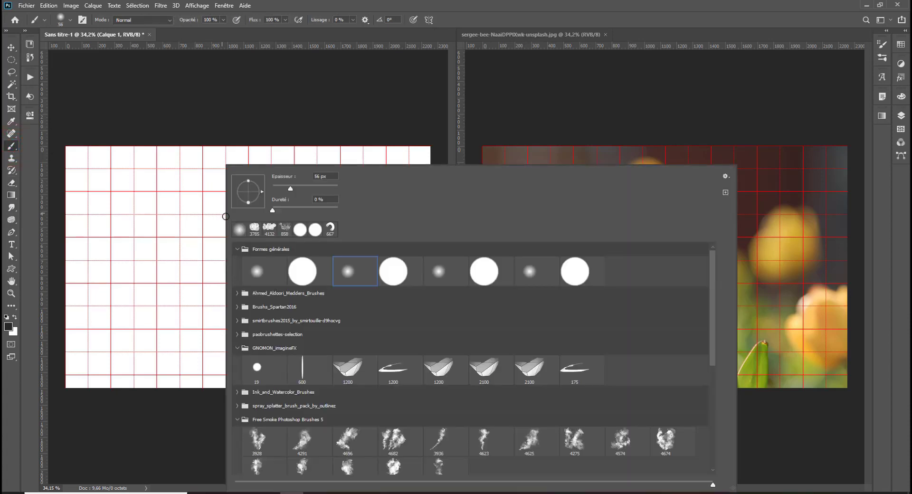
drag(291, 189, 278, 189)
drag(272, 210, 337, 210)
drag(278, 188, 276, 189)
click(193, 179)
Try test strokes and a trial tulip outline with snapping off, undoing them all
drag(194, 180, 208, 215)
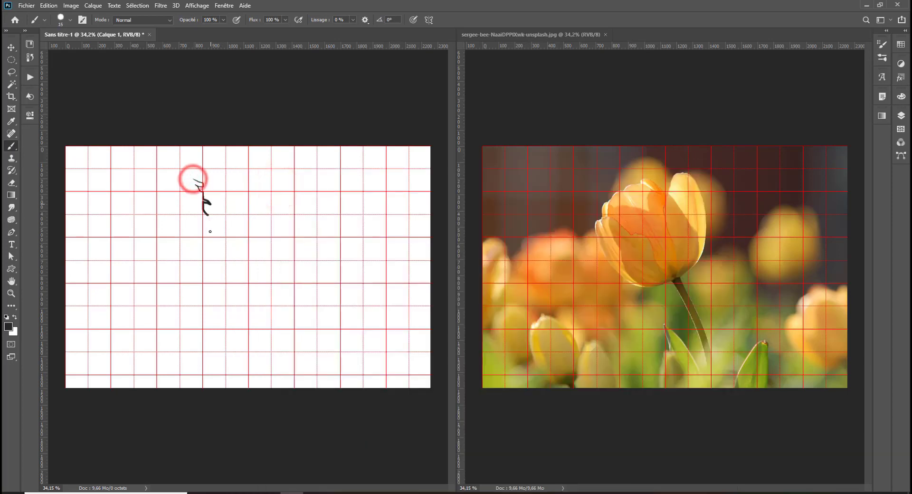
key(ctrl+z)
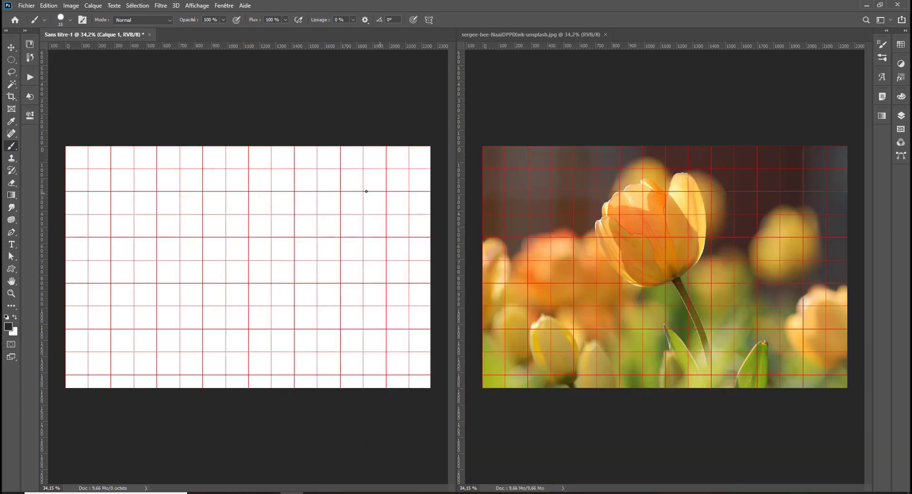
drag(324, 189, 225, 371)
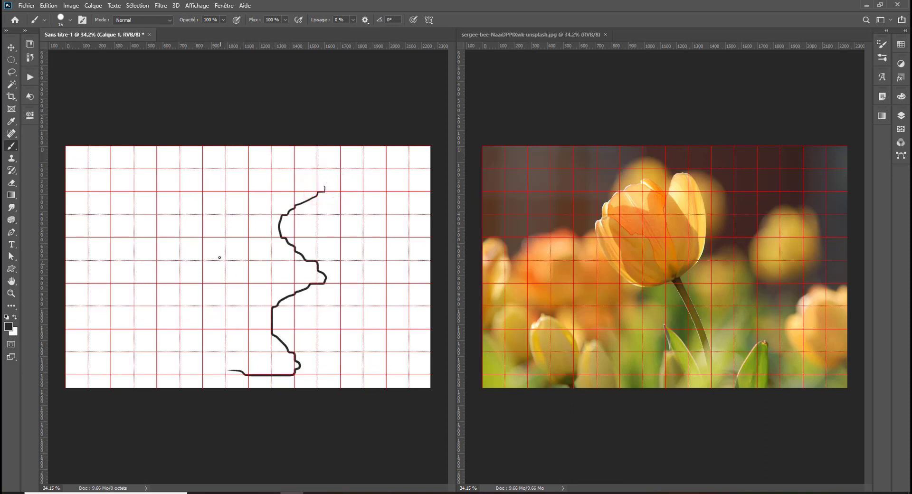
mouse_move(225, 261)
mouse_down()
mouse_move(216, 283)
mouse_move(226, 260)
mouse_move(238, 258)
mouse_move(209, 273)
mouse_up()
key(ctrl+z)
key(ctrl+z)
key(ctrl+z)
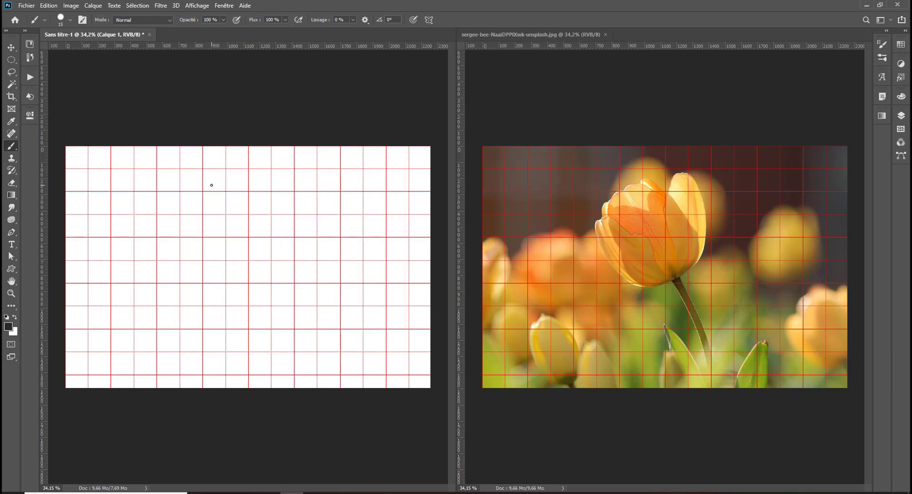
key(ctrl+z)
click(197, 6)
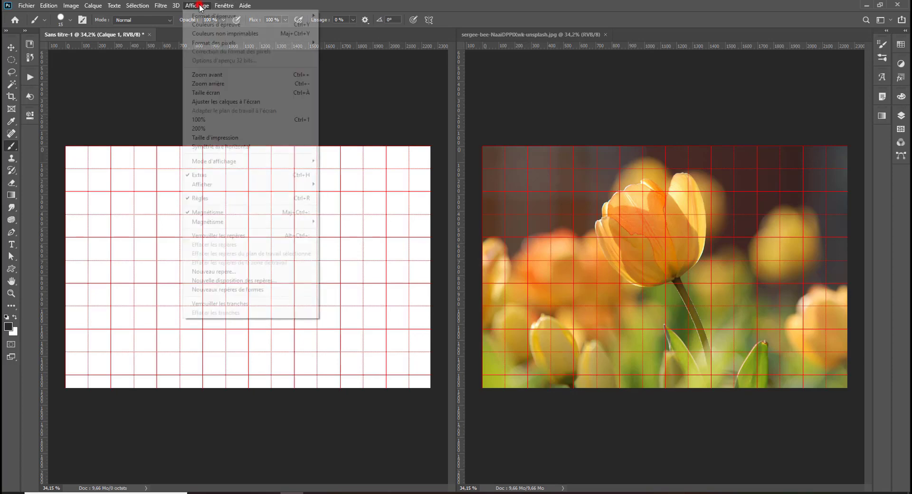
click(249, 212)
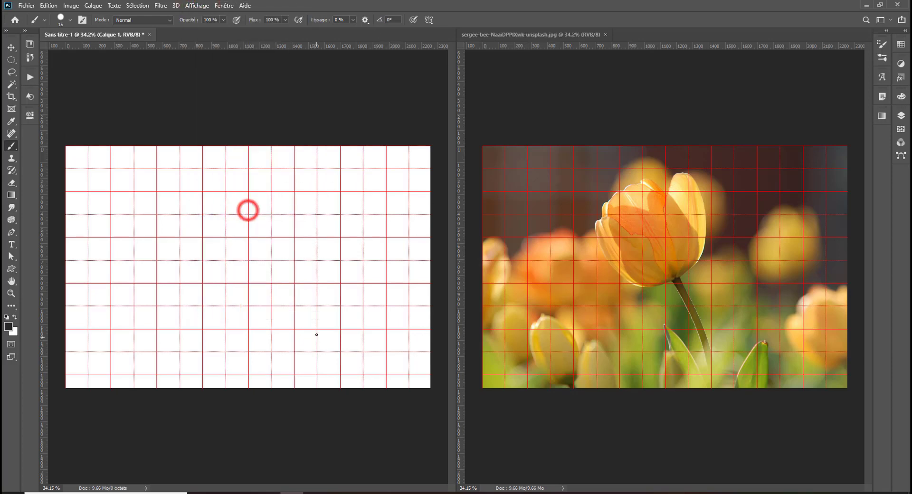
drag(292, 179, 300, 353)
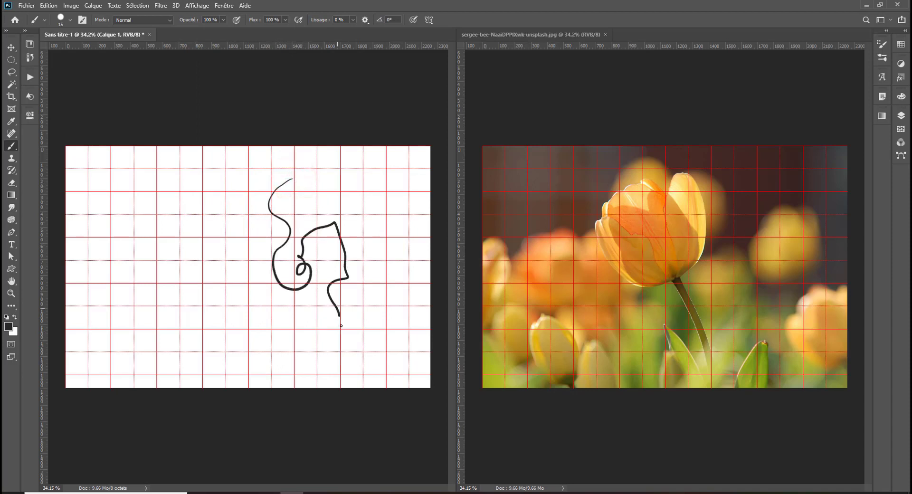
key(ctrl+z)
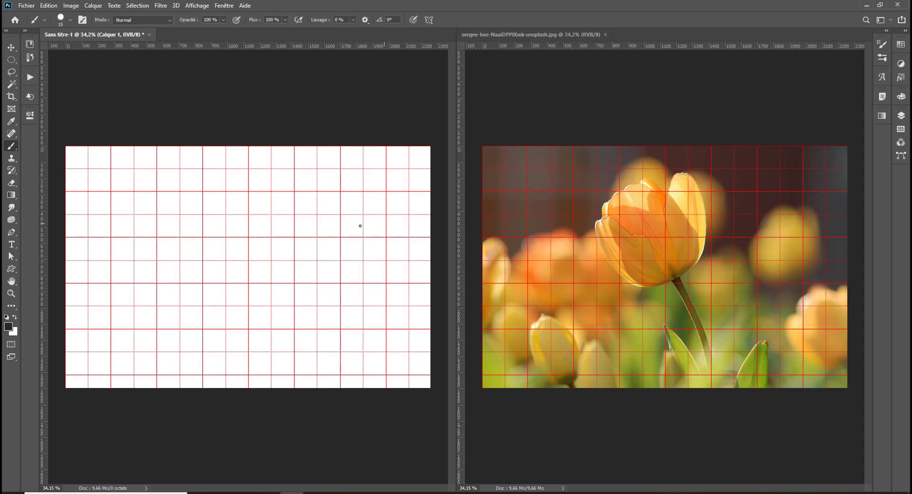
Place four small black reference marks on the blank canvas
drag(295, 212, 297, 219)
click(271, 167)
click(179, 229)
drag(238, 307, 234, 308)
Rename the marks layer to 'repere'
click(900, 115)
click(826, 178)
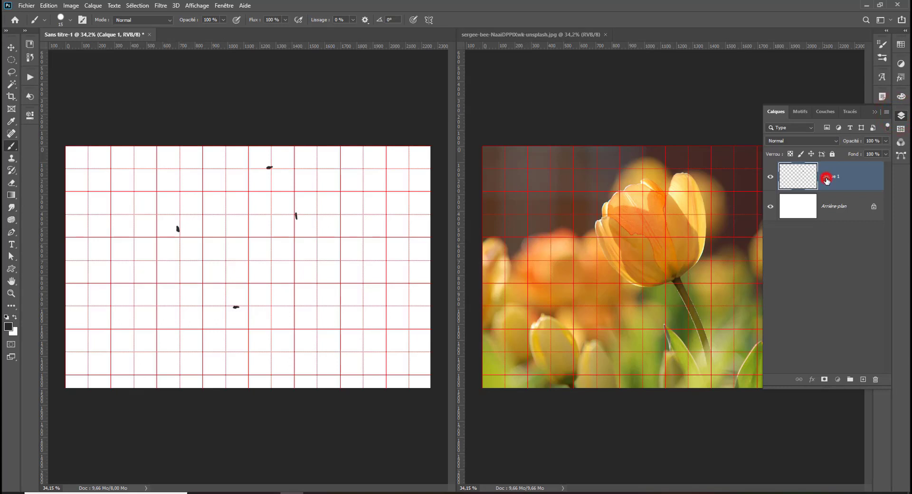
double_click(826, 178)
text(repe)
text(re)
Commit the 'repere' name, lock that layer, and add a new empty layer above it
key(Return)
click(832, 154)
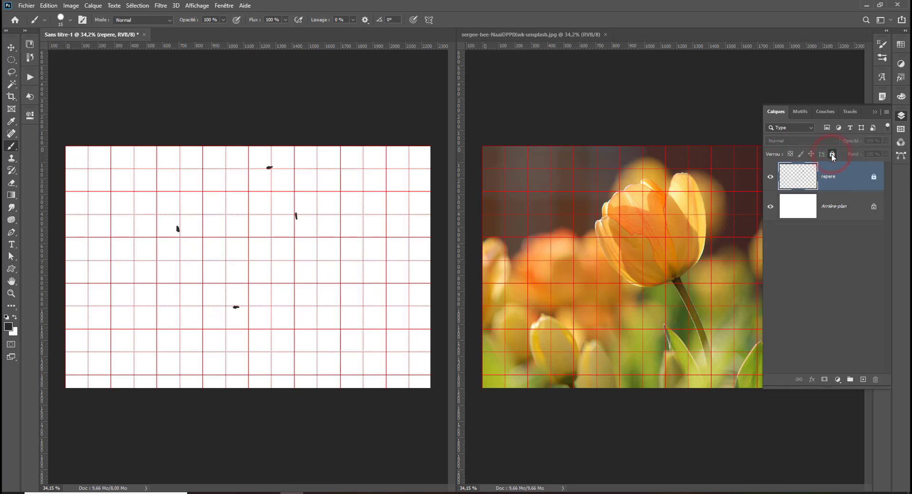
click(863, 379)
click(901, 116)
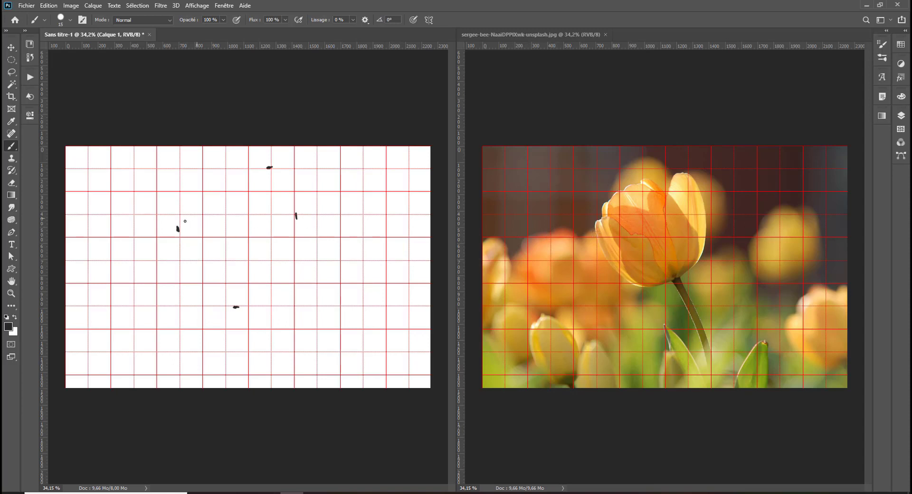
Fade the repere layer to about 25% opacity, unlocking and relocking it
click(901, 116)
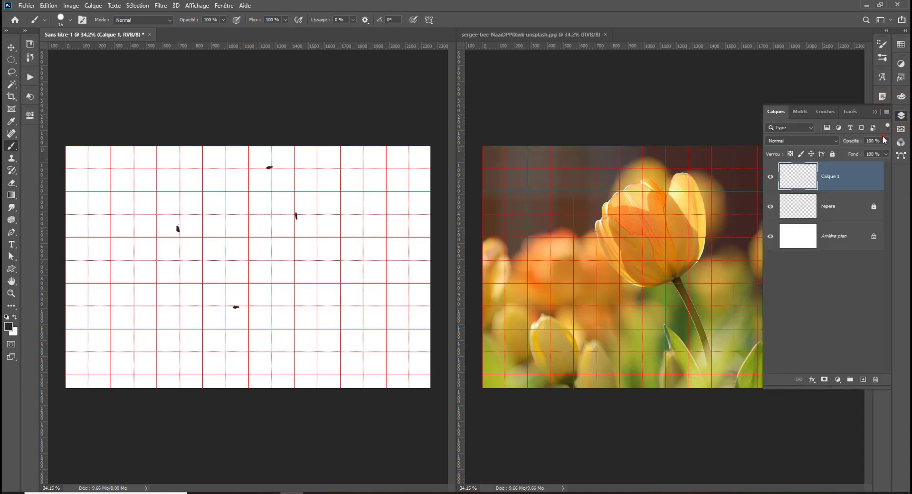
click(849, 200)
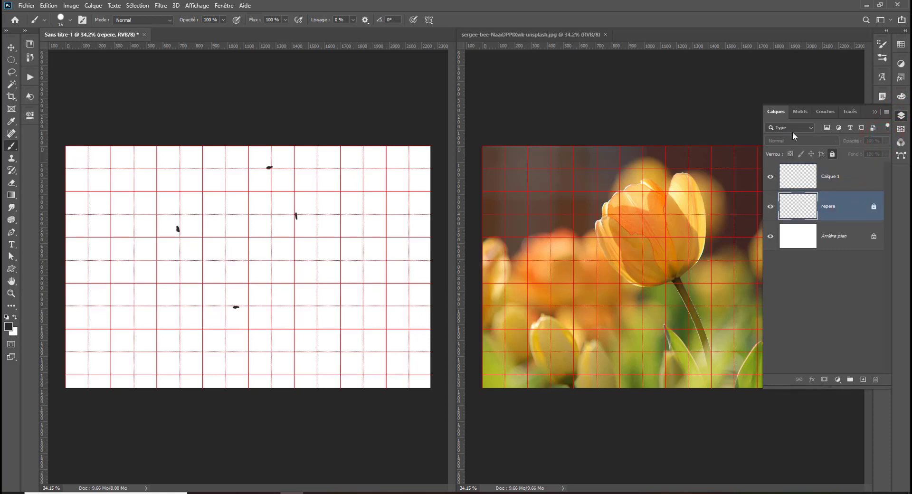
click(832, 154)
click(884, 142)
click(856, 149)
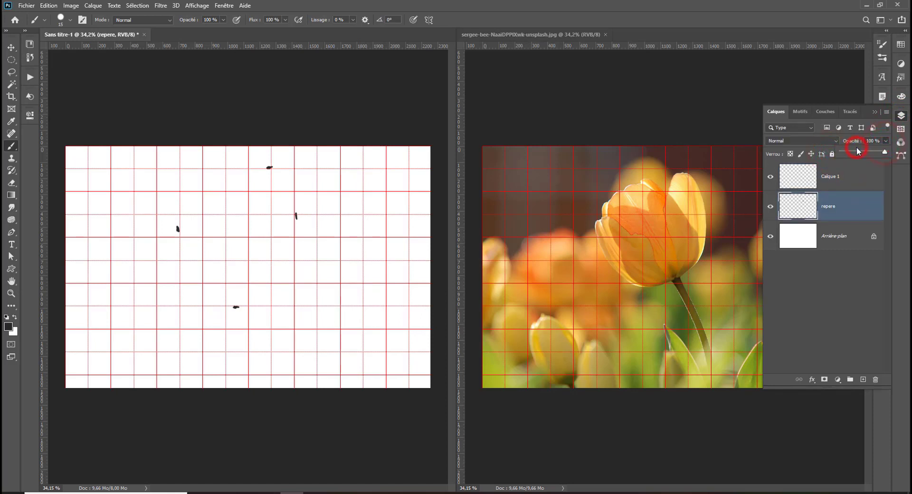
drag(852, 150, 852, 150)
click(832, 154)
Paint a short dark stroke on Calque 1 beside the left reference mark
click(832, 176)
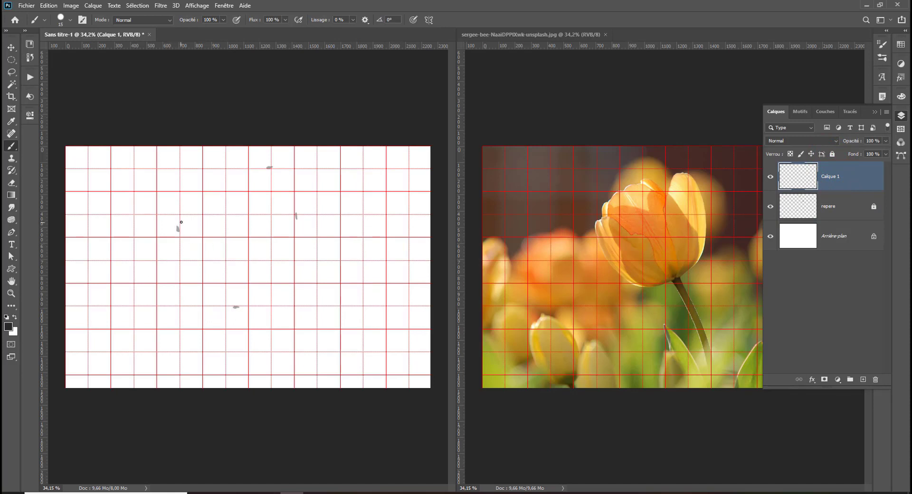
drag(182, 221, 179, 229)
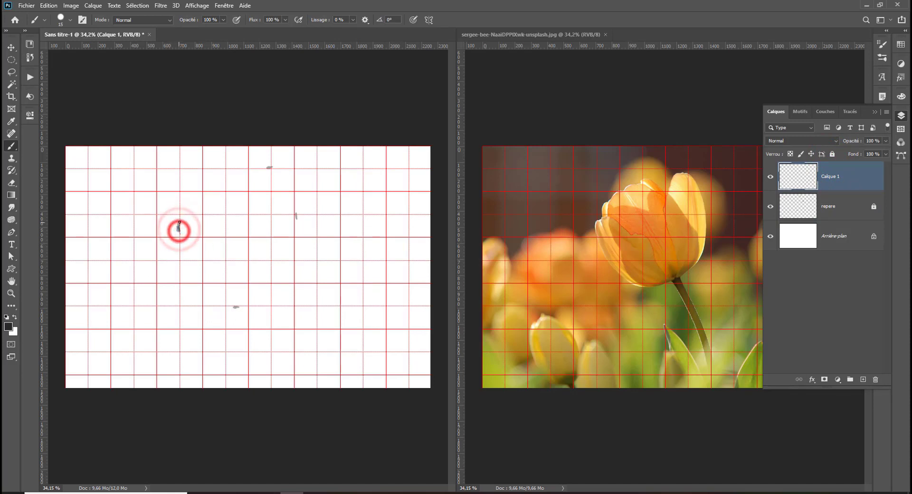
mouse_move(180, 221)
mouse_down()
mouse_move(179, 232)
mouse_move(176, 225)
mouse_up()
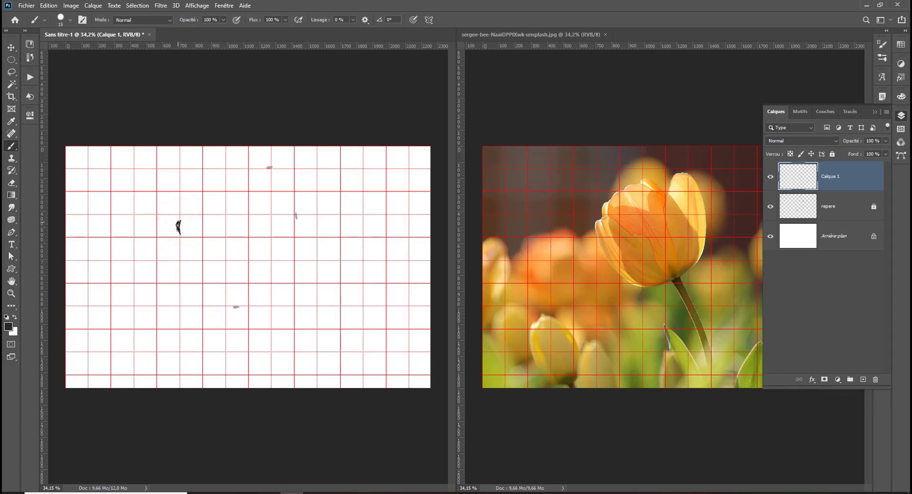
click(196, 5)
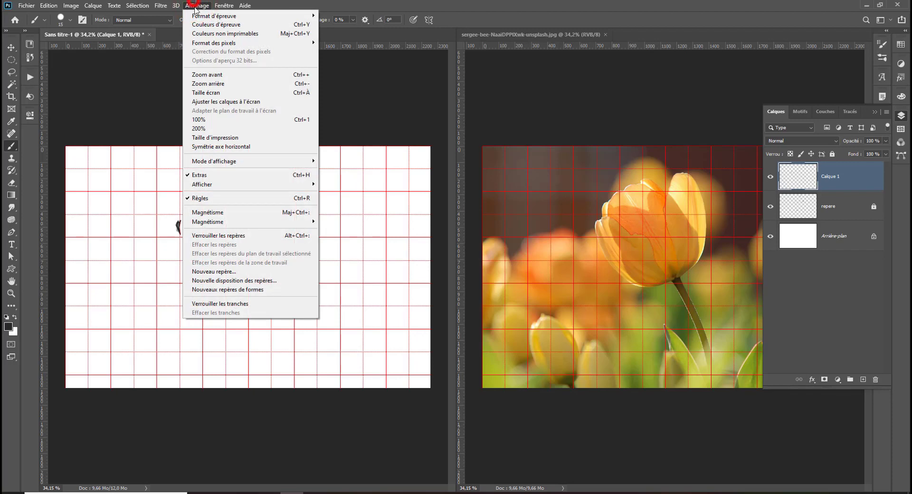
Re-enable snapping and extend the outline stroke further down
click(158, 140)
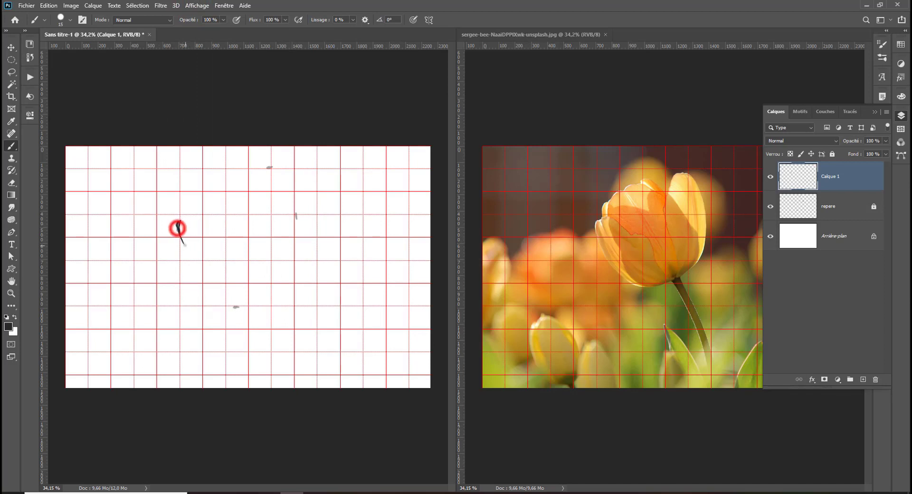
drag(179, 230, 184, 245)
click(601, 217)
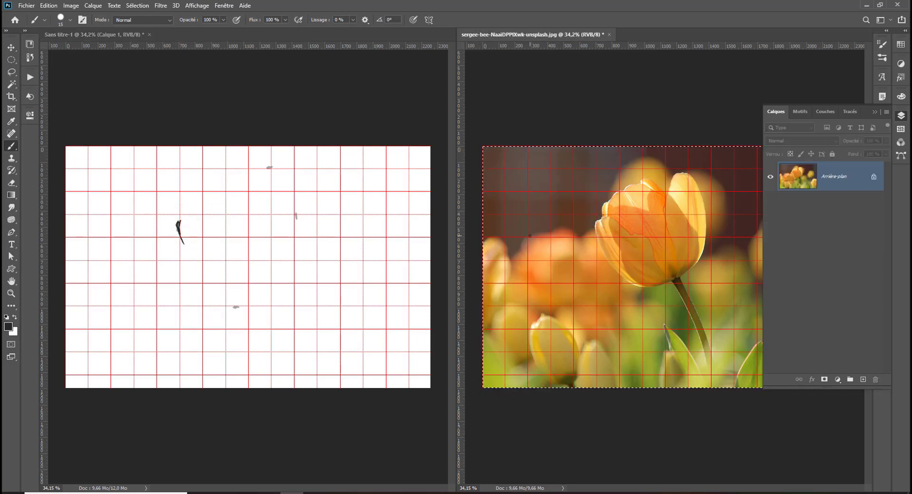
With snapping off, trace the tulip's left petal edge directly on the photo
click(197, 6)
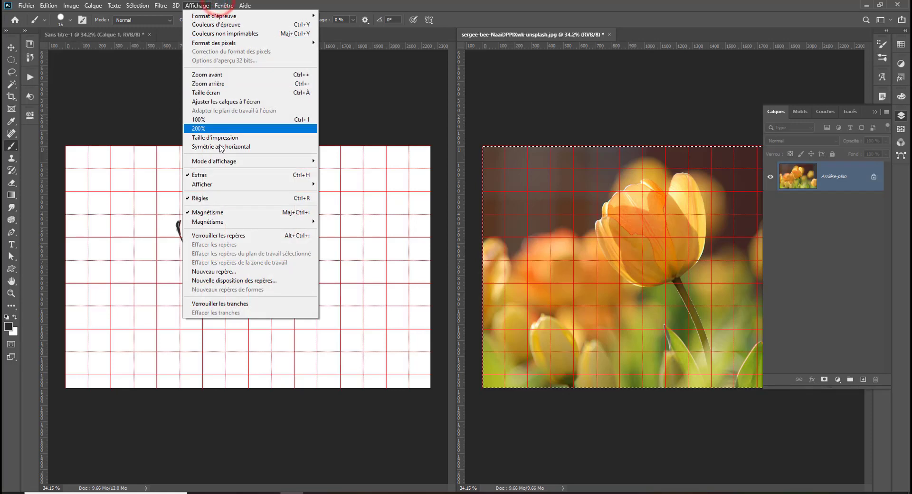
click(218, 214)
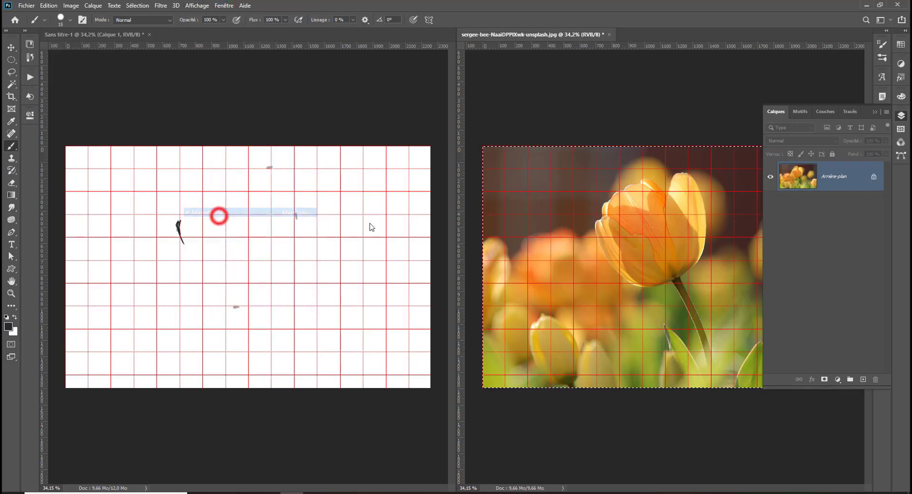
click(597, 219)
drag(597, 219, 594, 235)
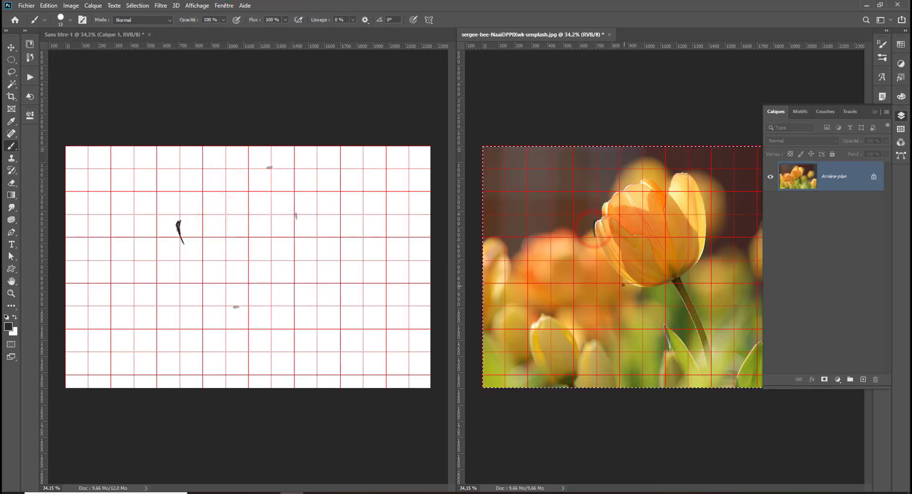
drag(627, 281, 623, 279)
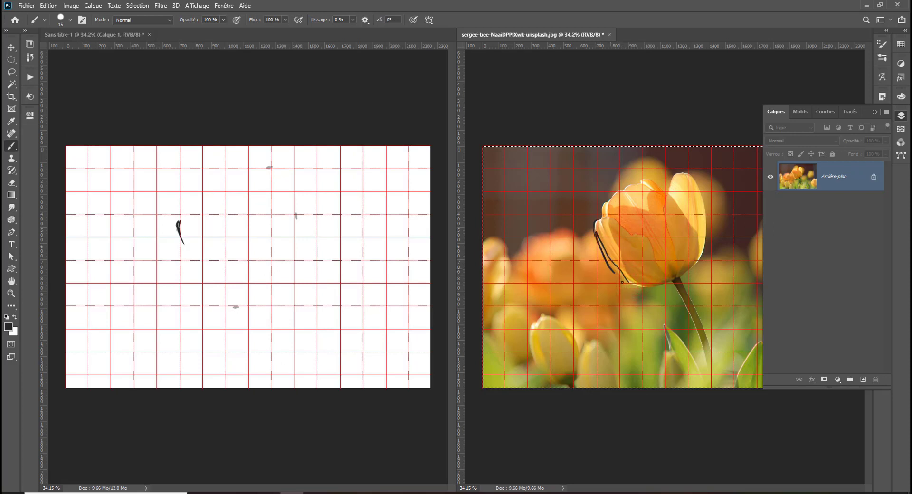
click(219, 285)
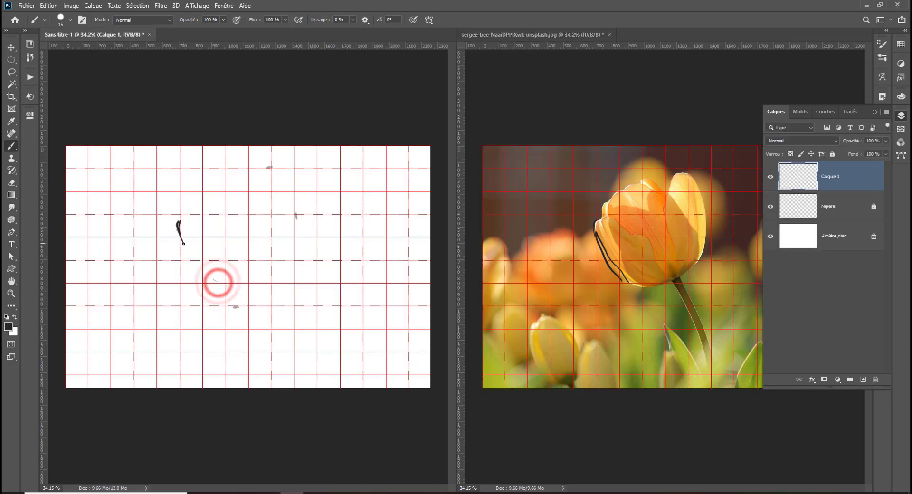
Draw the lower curve of the left petal outline ending in a pointed tip
drag(184, 245, 217, 280)
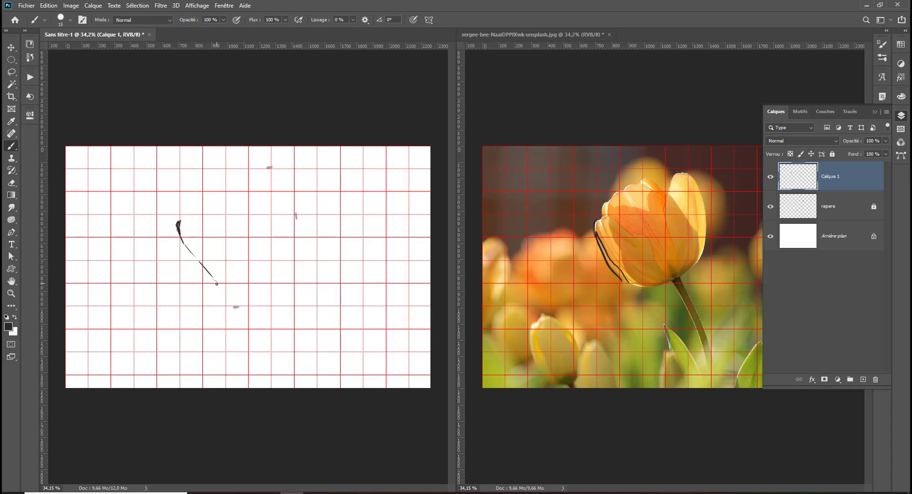
drag(217, 283, 246, 286)
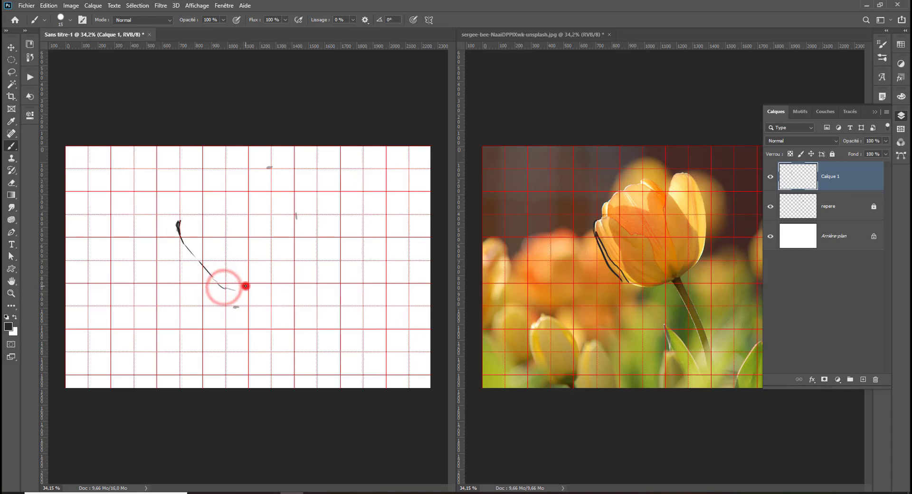
click(233, 288)
click(230, 287)
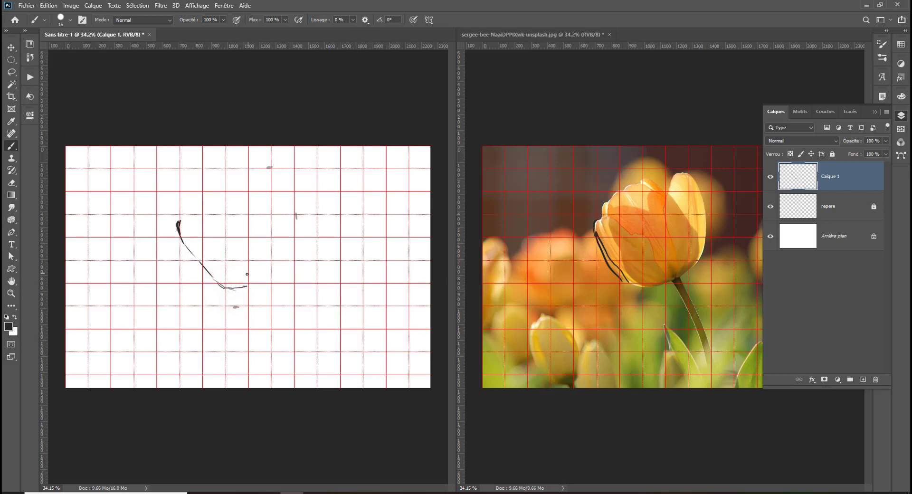
shift+click(255, 282)
drag(260, 280, 263, 279)
drag(260, 277, 243, 269)
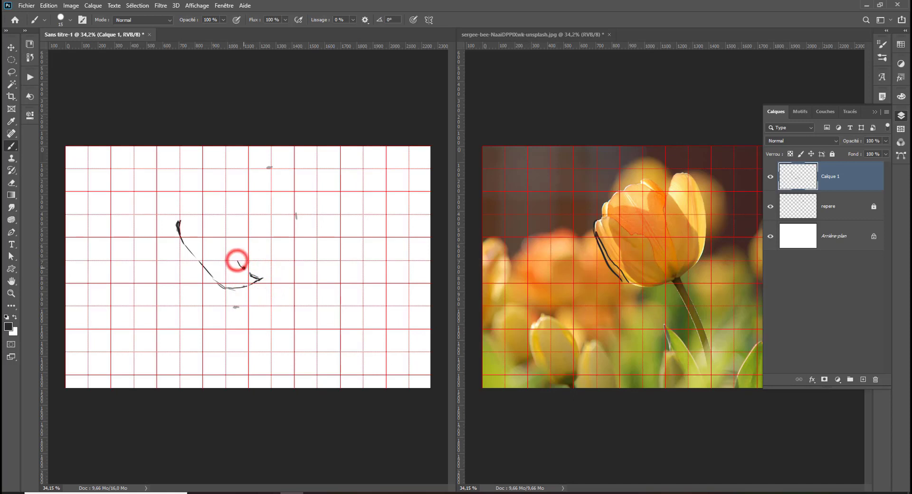
click(237, 261)
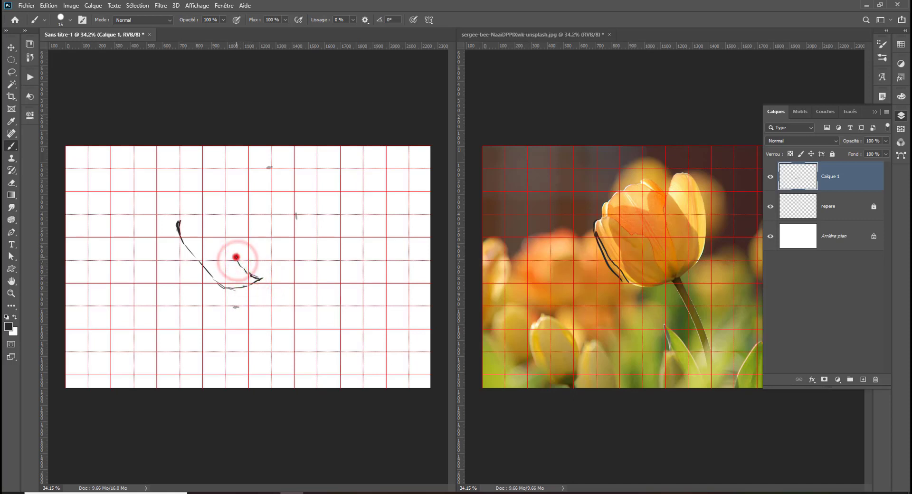
Extend and darken the upper petal curve, adding its hooked upper-left edge
mouse_move(237, 256)
mouse_down()
mouse_move(231, 238)
mouse_move(250, 273)
mouse_up()
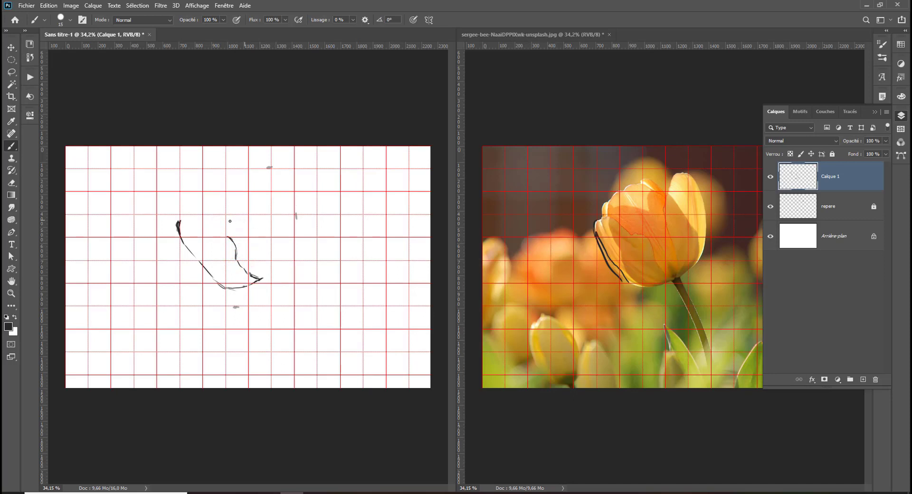
drag(237, 257, 226, 233)
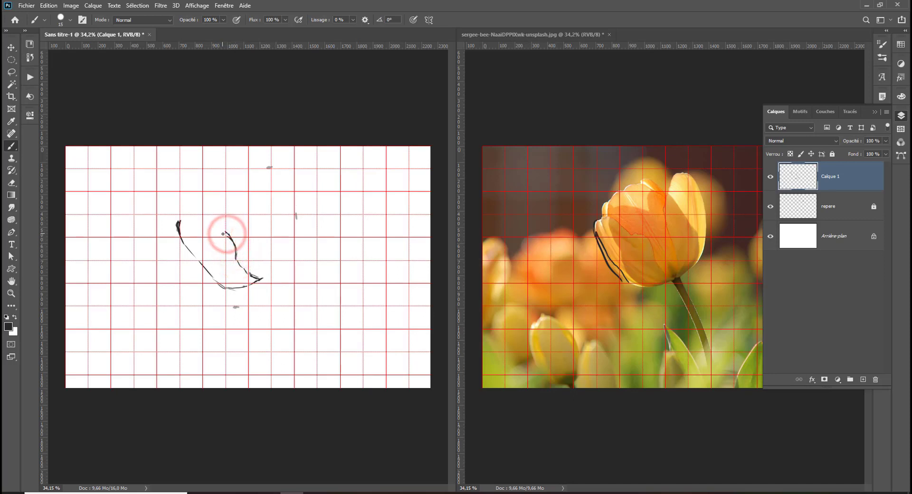
drag(223, 231, 214, 235)
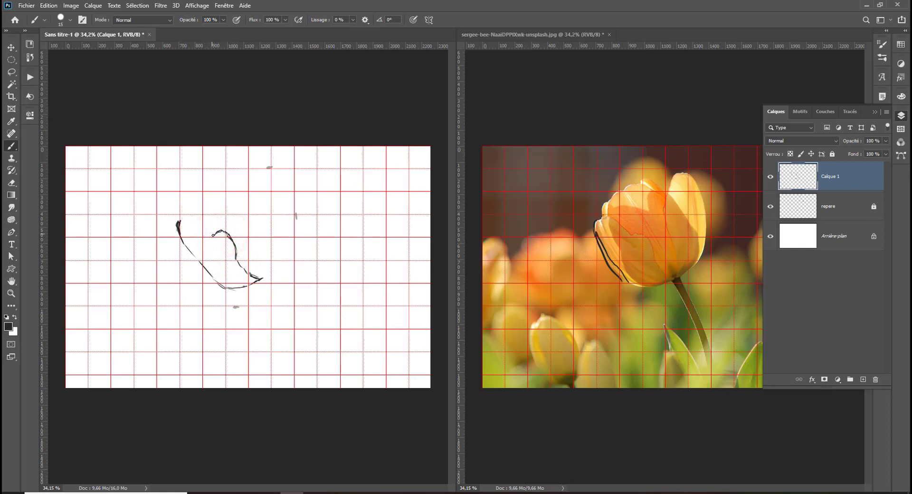
click(210, 230)
click(207, 228)
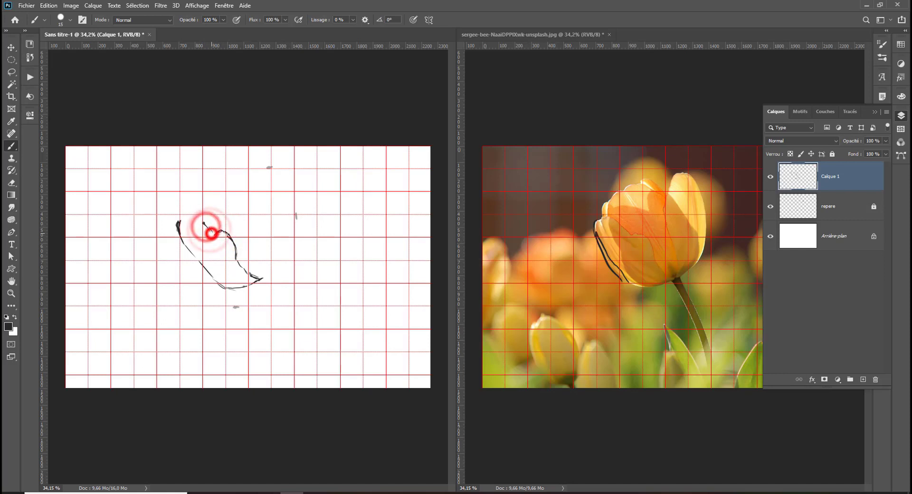
mouse_move(211, 232)
mouse_down()
mouse_move(188, 219)
mouse_move(216, 233)
mouse_up()
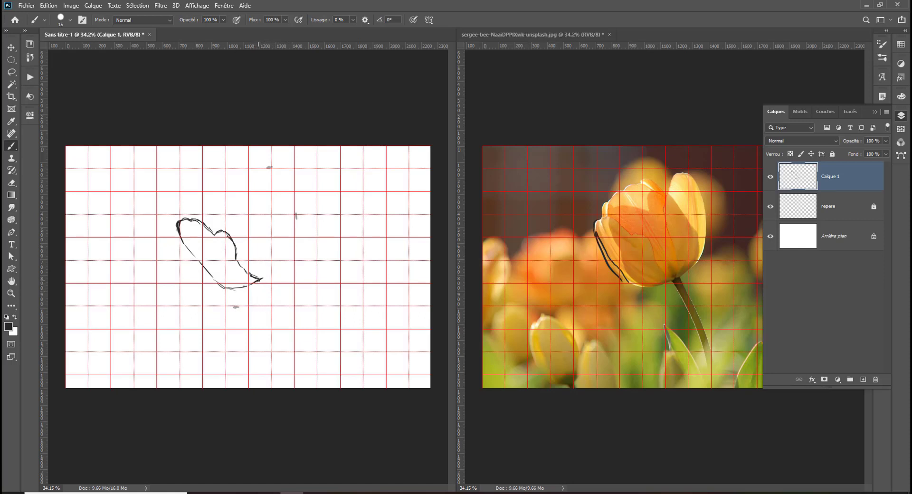
Add small hooked marks at the petal's bottom tip
click(259, 281)
drag(257, 282, 259, 286)
drag(263, 276, 261, 282)
drag(261, 279, 264, 277)
Set the brush Mode to Effacer and erase the stray tail at the petal's bottom tip
click(12, 171)
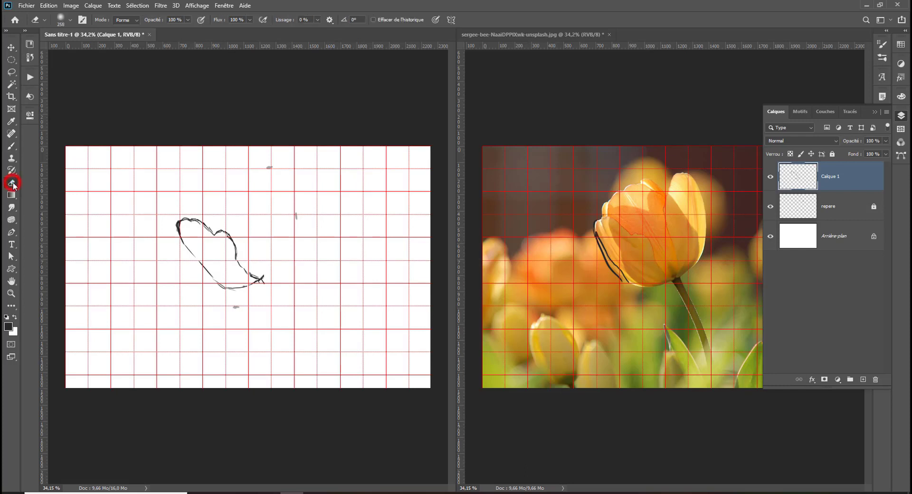
click(11, 147)
click(152, 20)
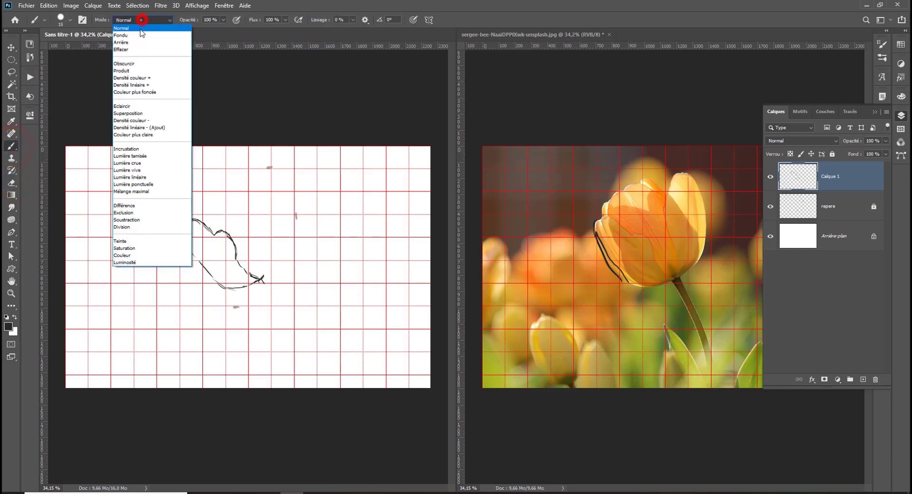
click(125, 48)
click(263, 275)
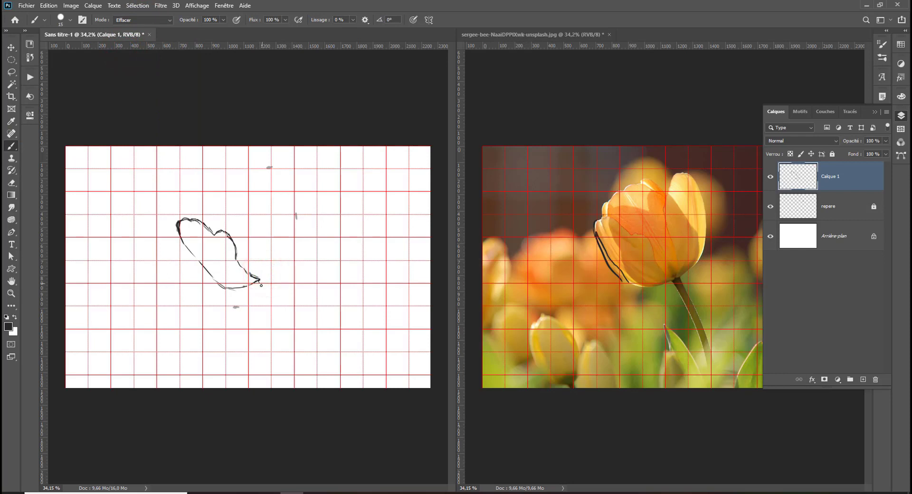
Return the brush to Normal mode and add a short stroke at the outline's lower tip
key(e)
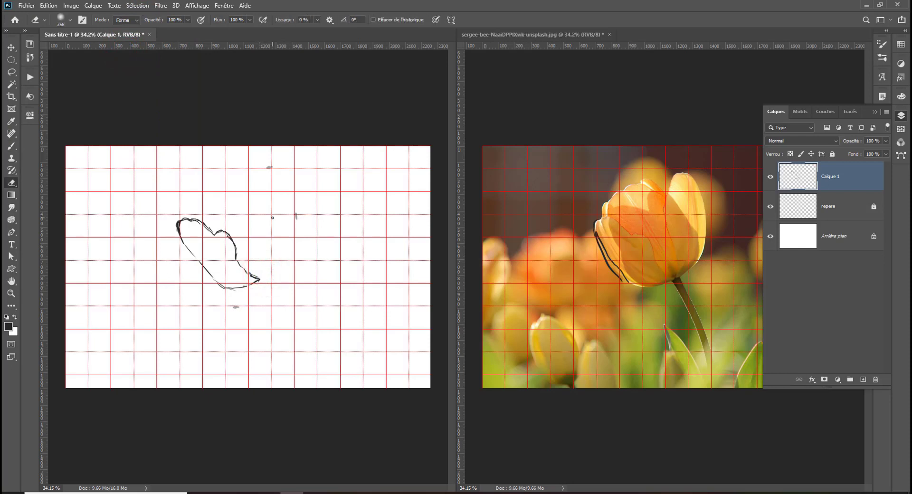
click(12, 146)
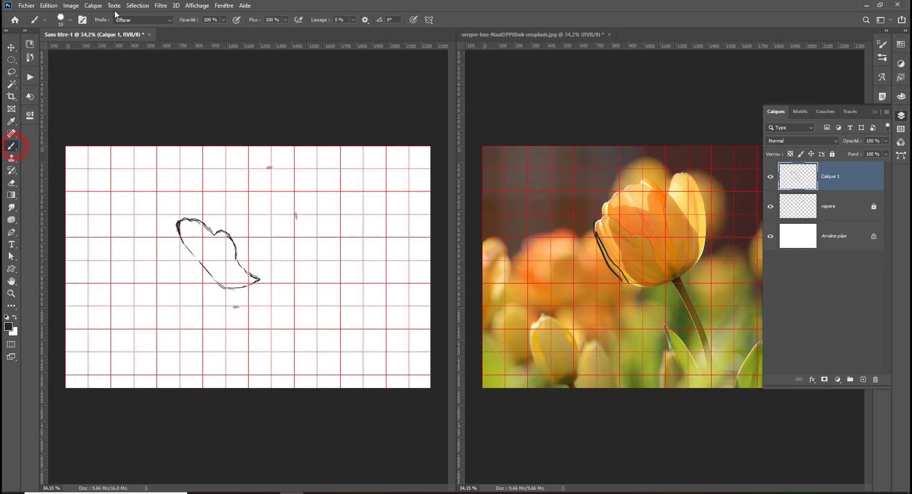
click(127, 20)
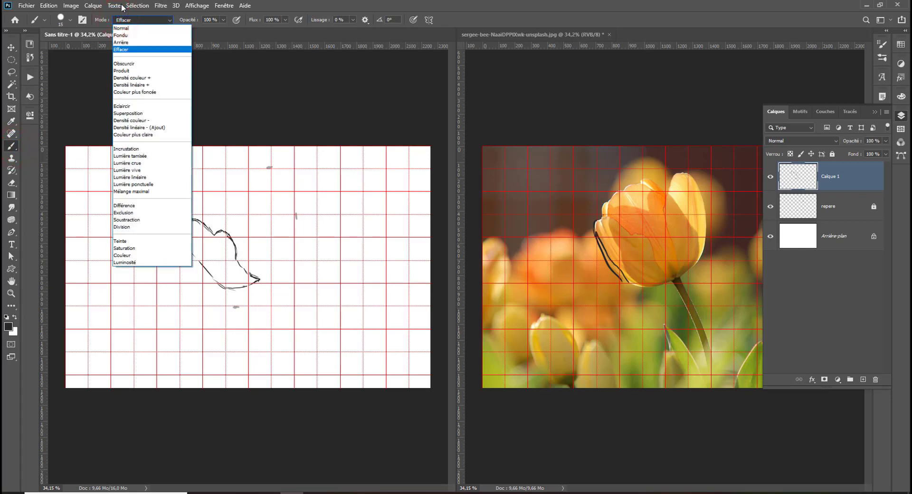
click(153, 28)
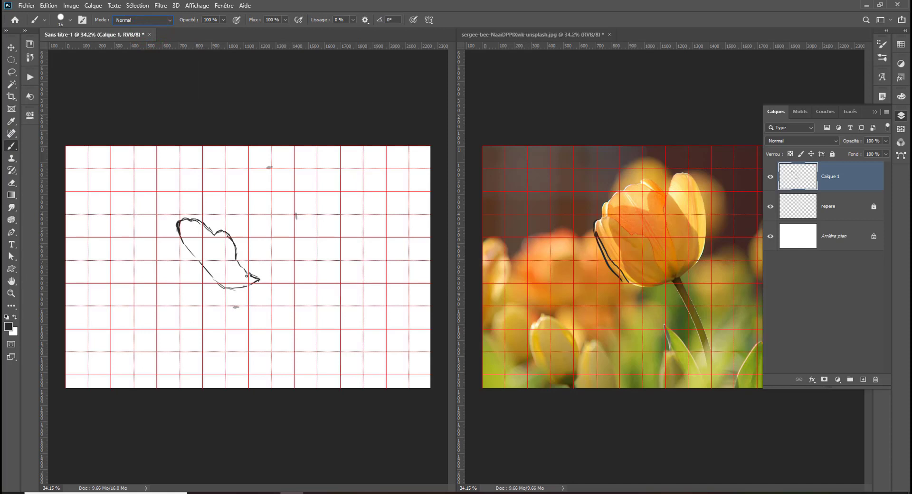
drag(246, 276, 260, 275)
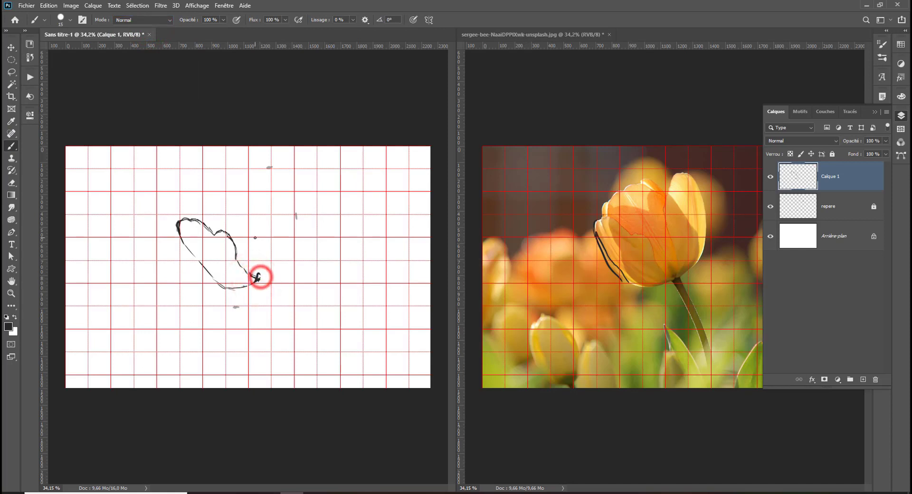
Undo the last tip stroke and draw short V-shaped strokes at the left petal's base
key(ctrl+z)
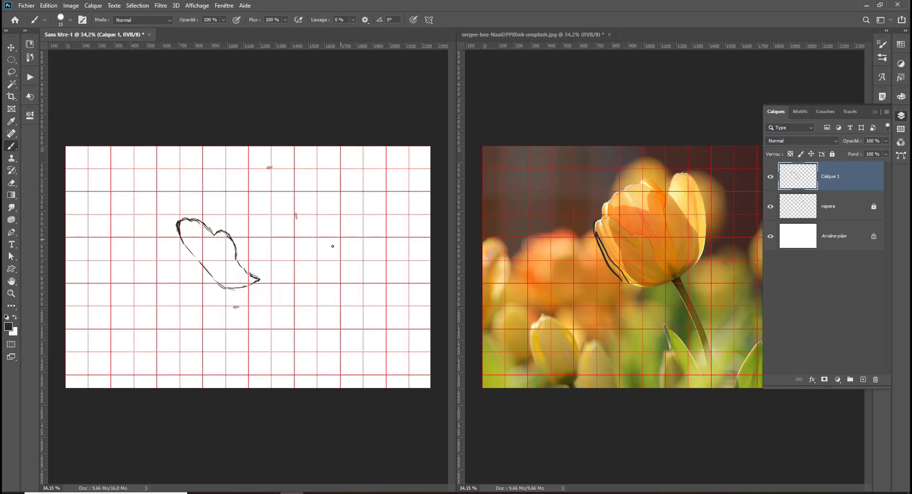
drag(272, 291, 277, 283)
mouse_move(252, 283)
mouse_down()
mouse_move(263, 274)
mouse_move(244, 267)
mouse_up()
drag(260, 277, 264, 275)
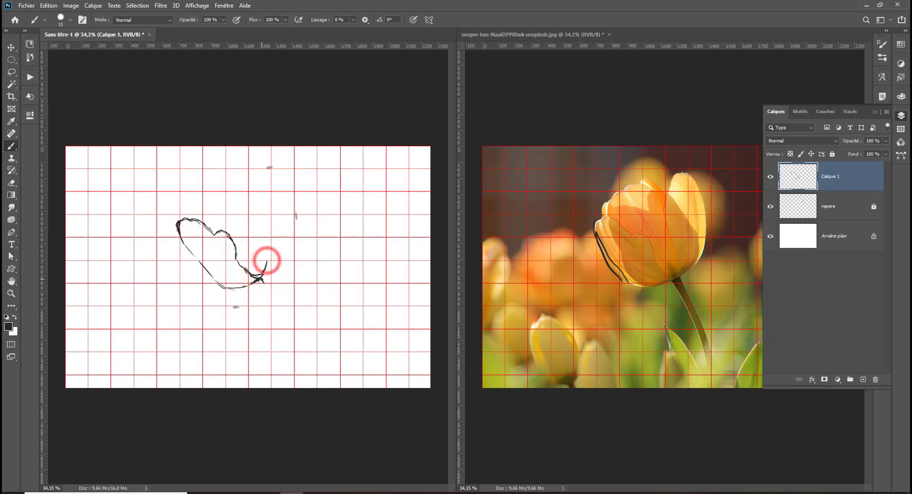
drag(267, 260, 266, 258)
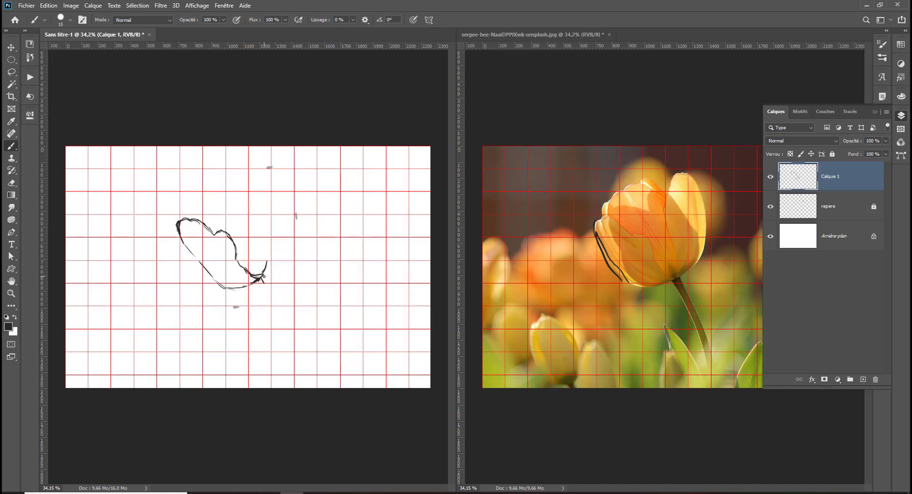
mouse_move(256, 281)
mouse_down()
mouse_move(271, 267)
mouse_move(270, 277)
mouse_up()
mouse_move(267, 273)
mouse_down()
mouse_move(282, 260)
mouse_move(262, 281)
mouse_up()
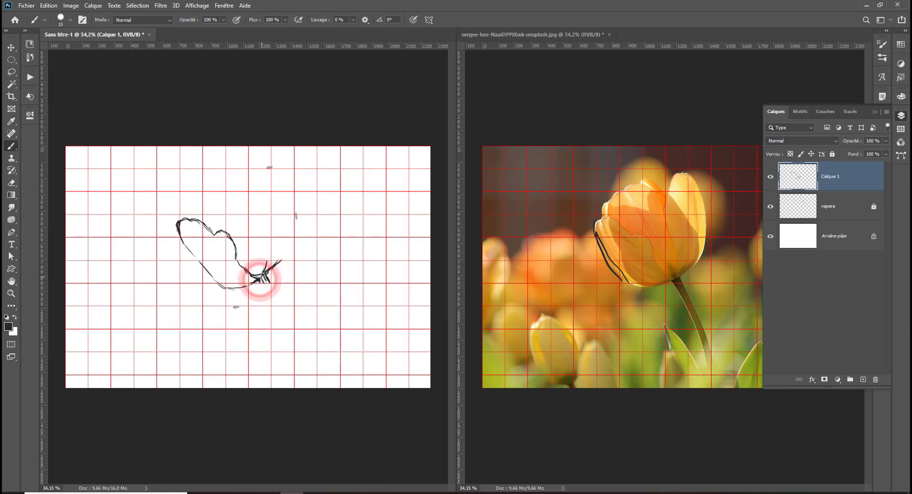
Clean up the marks near the tip in Effacer mode, then restore Normal mode
click(131, 19)
click(119, 49)
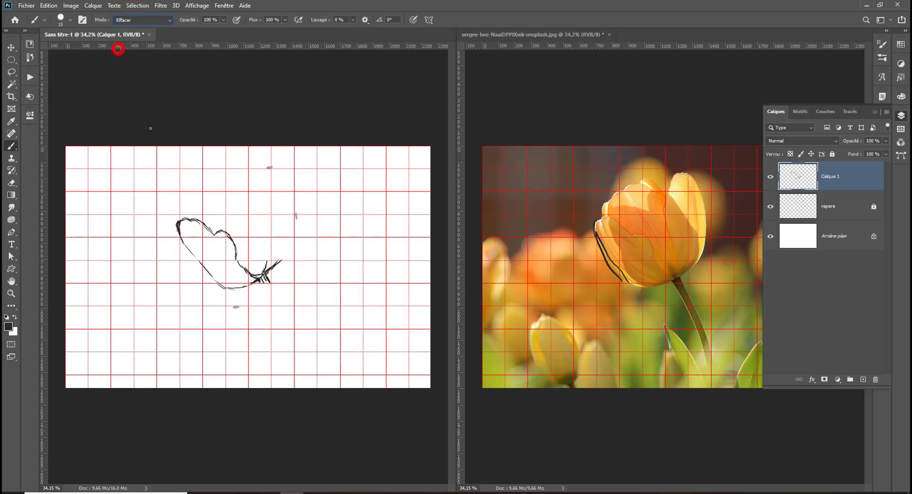
drag(264, 278, 255, 273)
click(119, 21)
Stroke the crossing at the petal base and start the right petal's edge upward
drag(246, 286, 257, 278)
drag(256, 280, 266, 260)
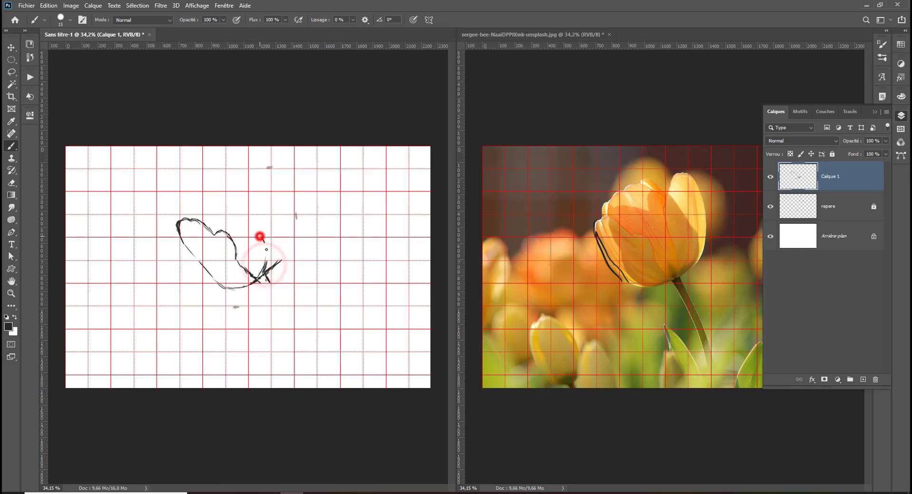
mouse_move(261, 237)
mouse_down()
mouse_move(265, 261)
mouse_move(255, 271)
mouse_up()
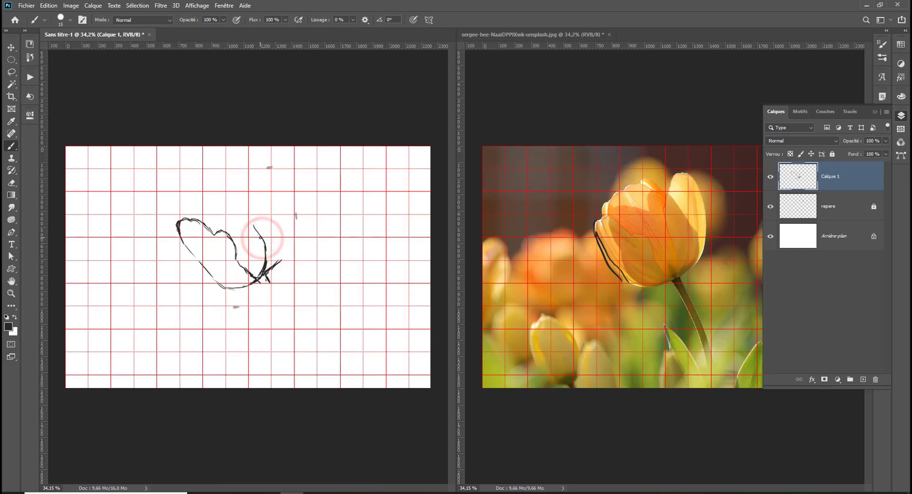
mouse_move(254, 228)
mouse_down()
mouse_move(246, 207)
mouse_move(260, 183)
mouse_up()
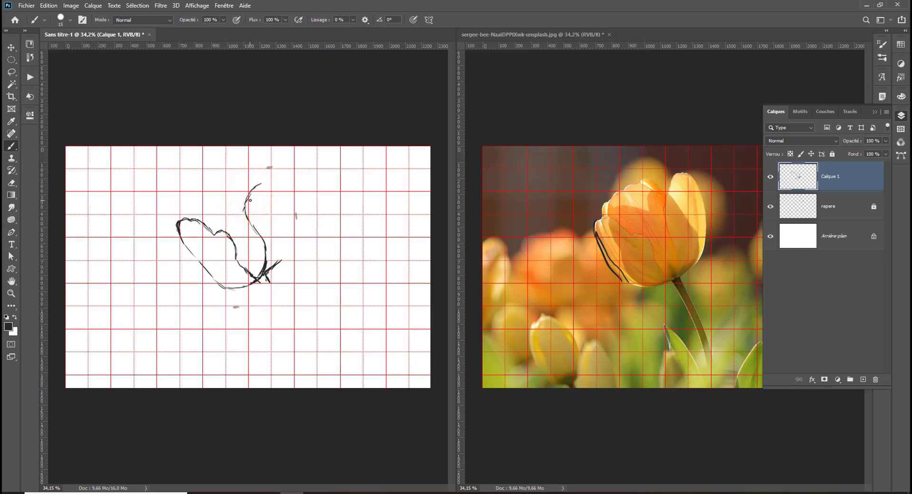
Undo a stray curve and draw the tall right petal's outline down to the base
click(199, 114)
key(ctrl)
key(ctrl+z)
drag(245, 209, 251, 201)
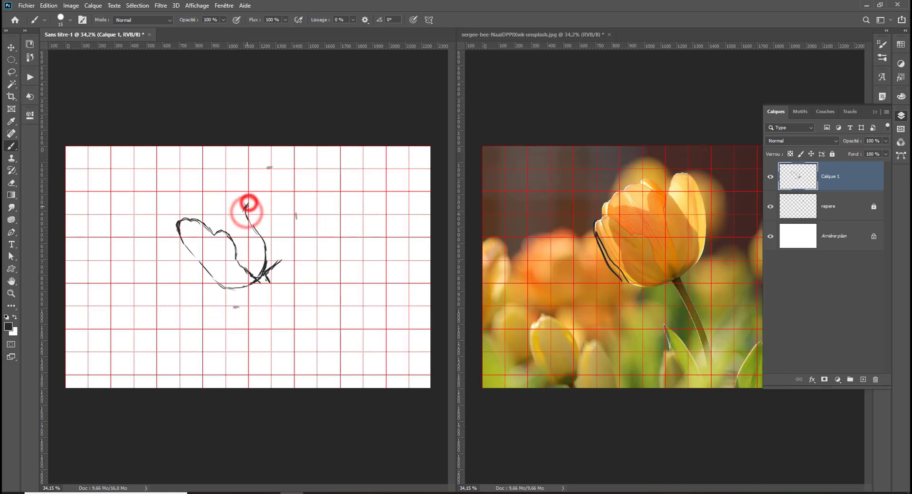
click(249, 203)
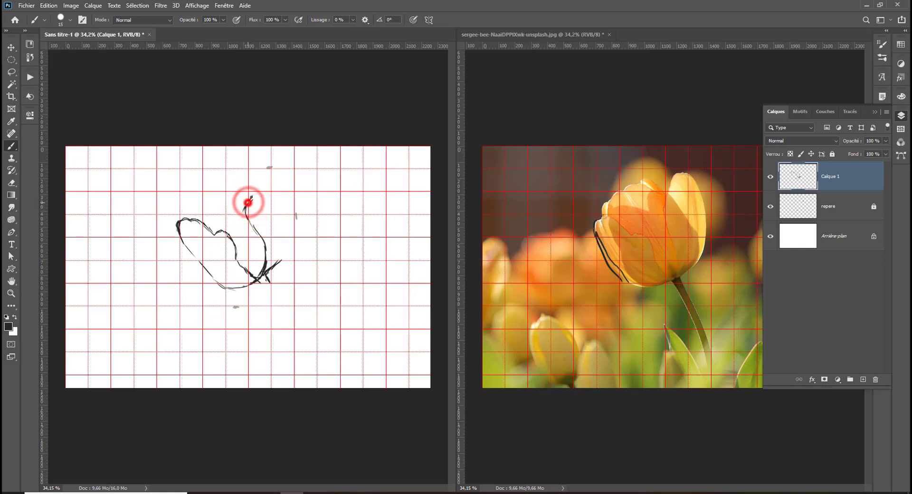
mouse_move(249, 203)
mouse_down()
mouse_move(278, 173)
mouse_move(283, 216)
mouse_up()
click(266, 267)
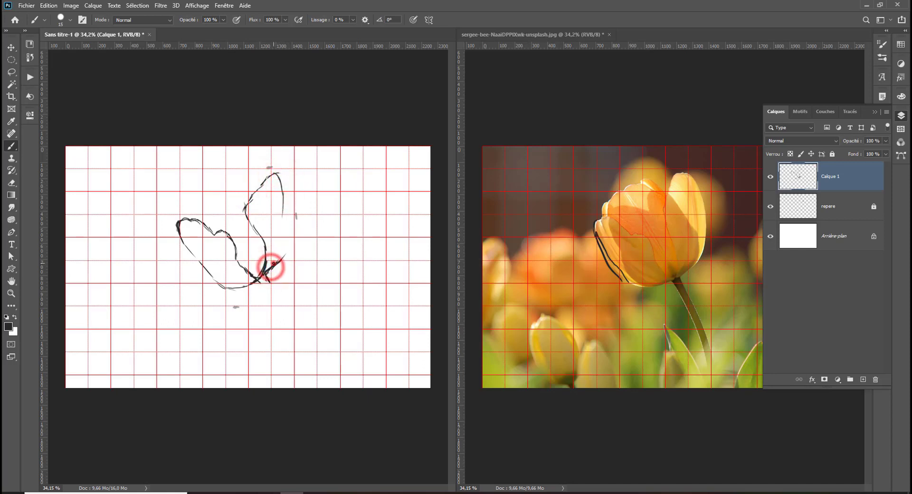
mouse_move(289, 218)
mouse_down()
mouse_move(273, 275)
mouse_move(285, 202)
mouse_move(247, 204)
mouse_up()
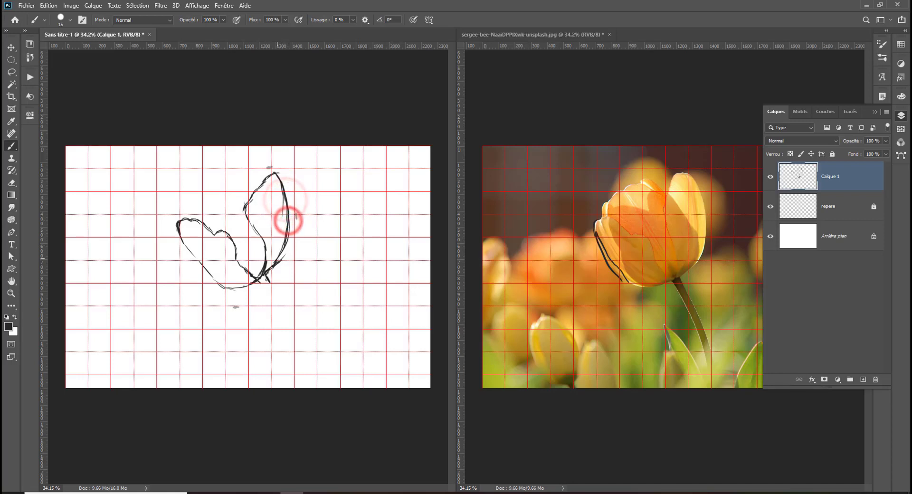
drag(288, 221, 273, 264)
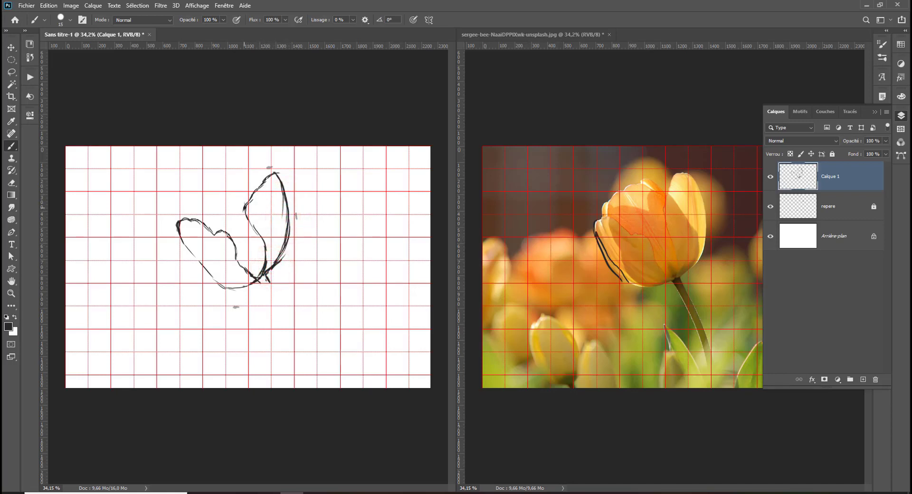
Trace the right petal edge in black on the tulip reference photo
click(677, 272)
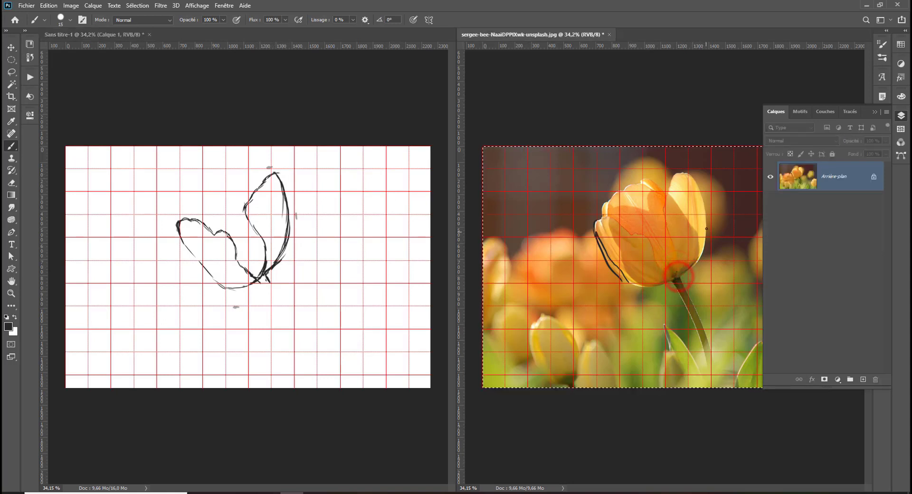
drag(686, 173, 696, 261)
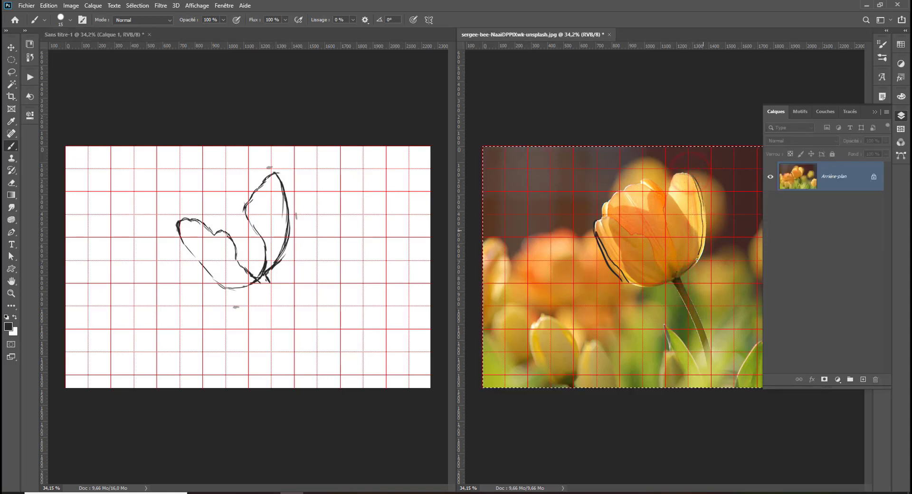
drag(675, 177, 687, 172)
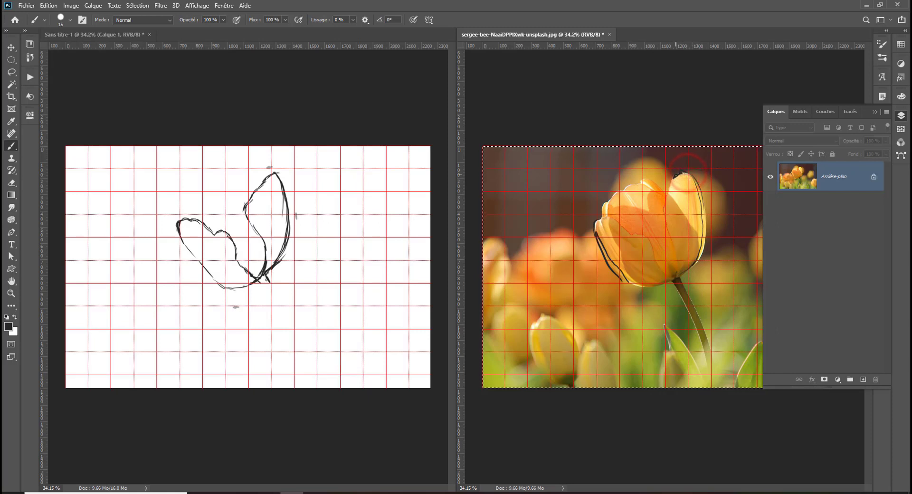
Back in Sans titre-1, retrace the right petal's edges and start the stem
click(267, 270)
drag(267, 271, 284, 205)
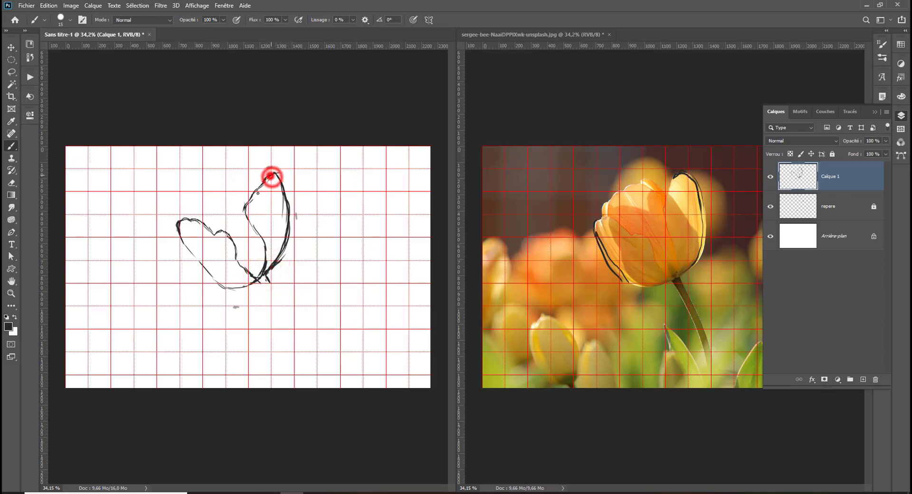
drag(272, 177, 248, 203)
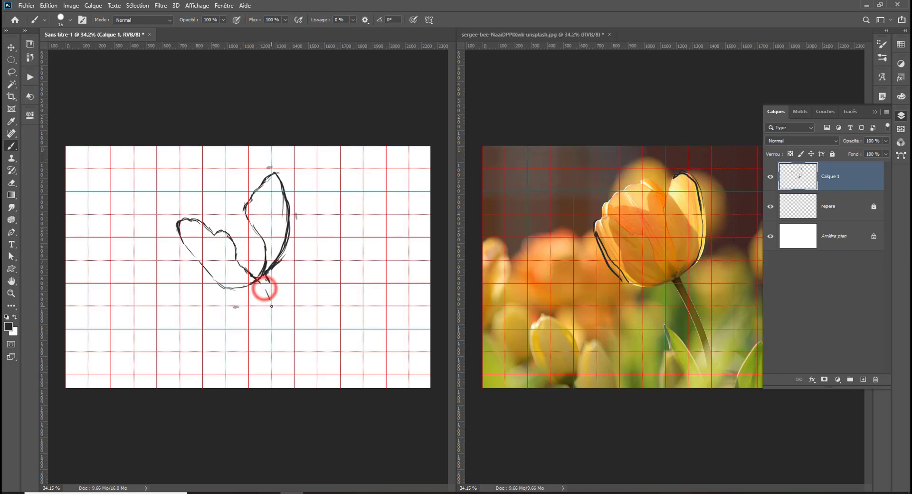
drag(265, 288, 271, 305)
Draw the long stem with three strokes curving down from the petal crossing
click(266, 278)
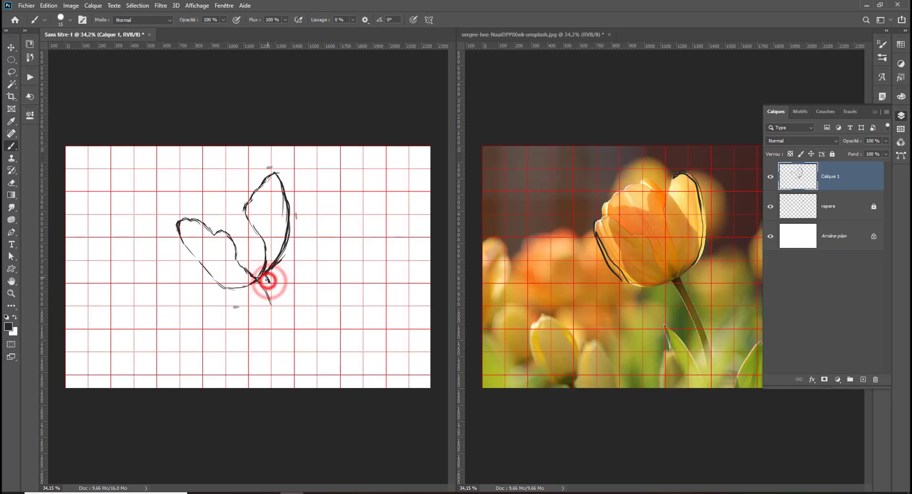
drag(267, 283, 287, 323)
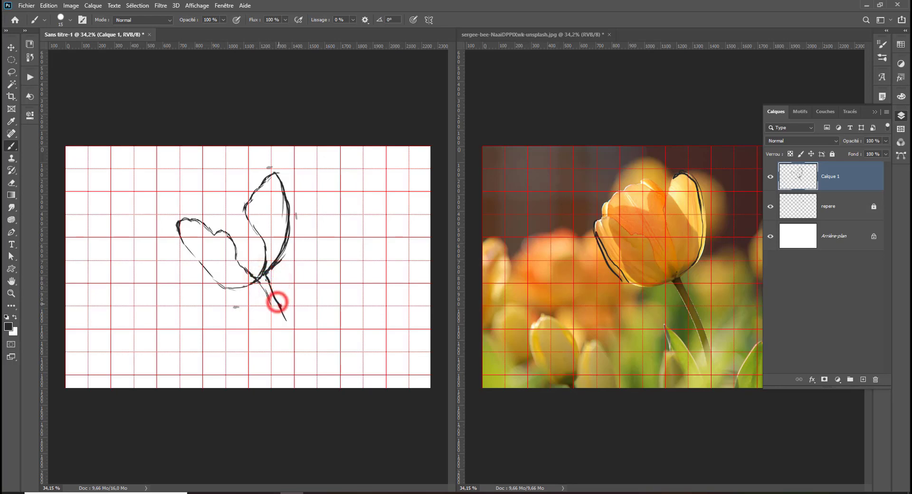
drag(265, 283, 294, 347)
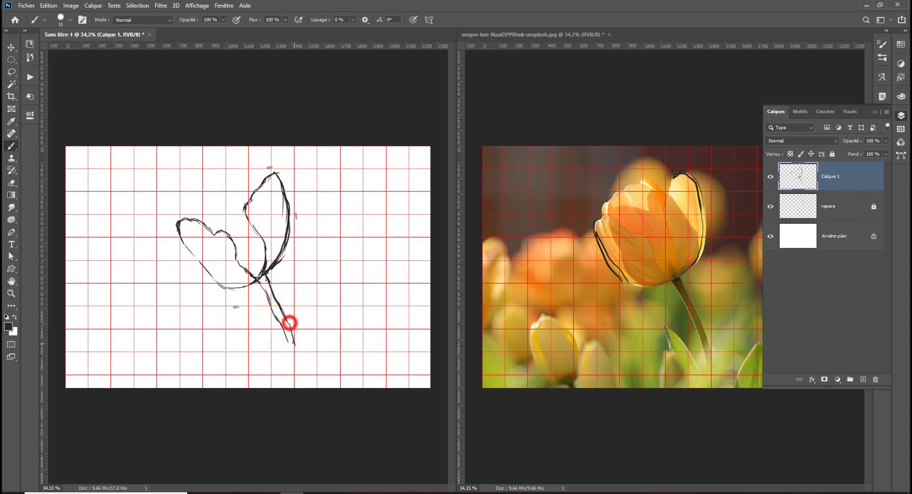
drag(274, 312, 289, 353)
Refine the left petal's top outline and the right petal's left edge
click(190, 220)
mouse_move(192, 208)
mouse_down()
mouse_move(198, 217)
mouse_move(221, 188)
mouse_up()
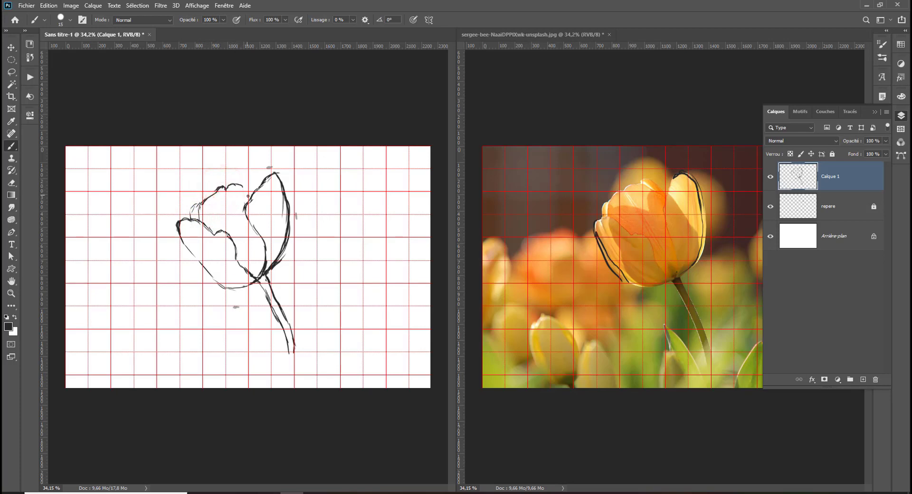
click(248, 193)
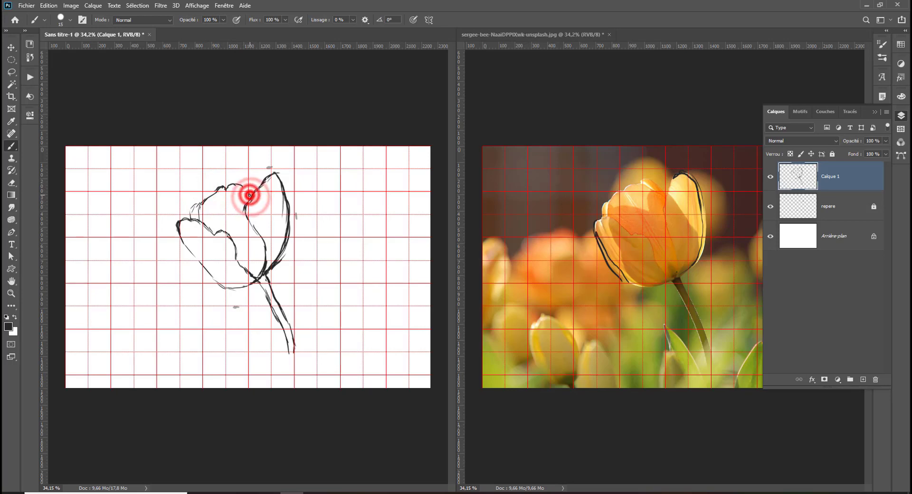
mouse_move(248, 193)
mouse_down()
mouse_move(244, 210)
mouse_move(247, 189)
mouse_up()
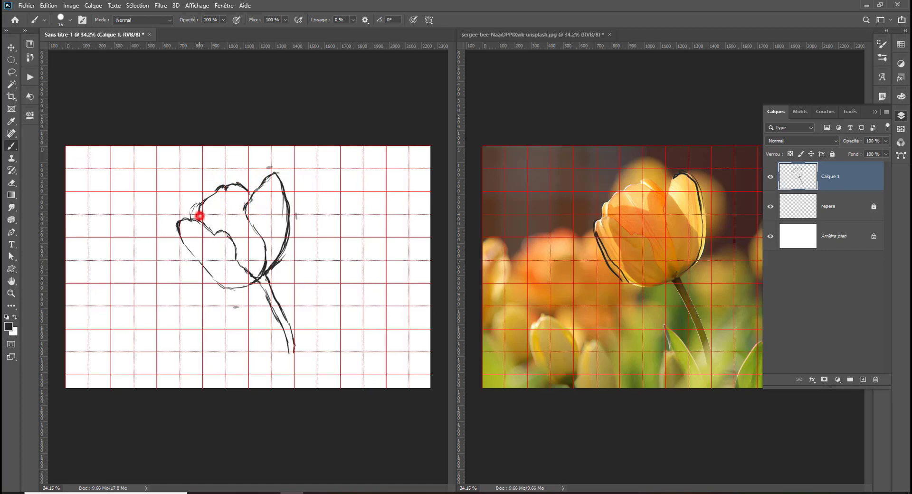
drag(200, 216, 179, 221)
drag(196, 205, 191, 217)
Add tick strokes at the top petal and reshape the left petal tip and petal tops
drag(228, 179, 253, 189)
click(256, 192)
drag(196, 204, 187, 210)
click(198, 216)
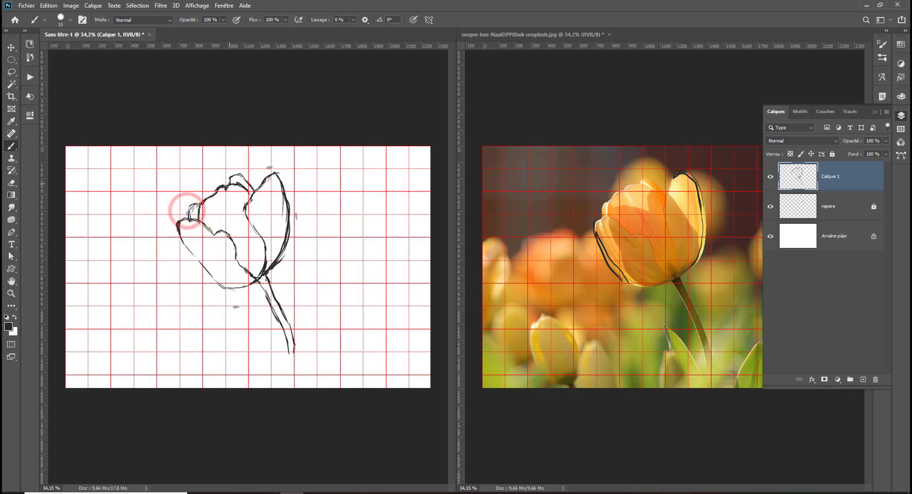
click(229, 181)
mouse_move(229, 180)
mouse_down()
mouse_move(238, 175)
mouse_move(246, 215)
mouse_up()
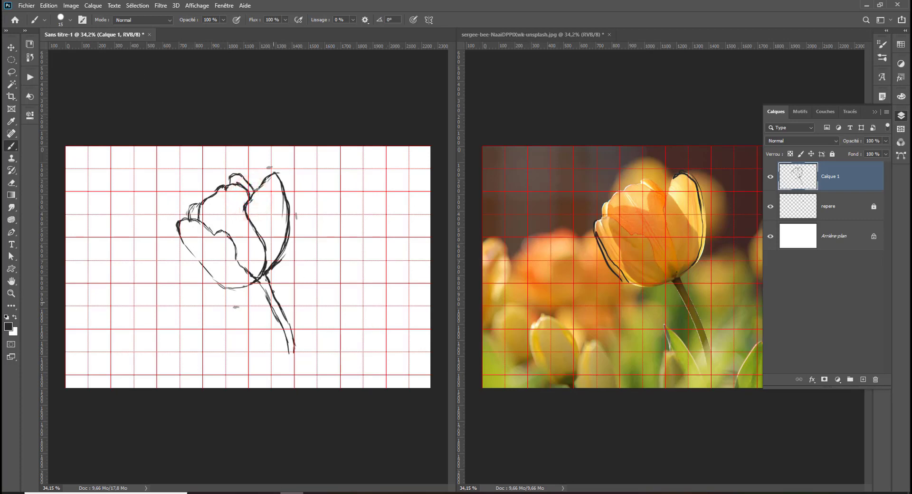
click(261, 280)
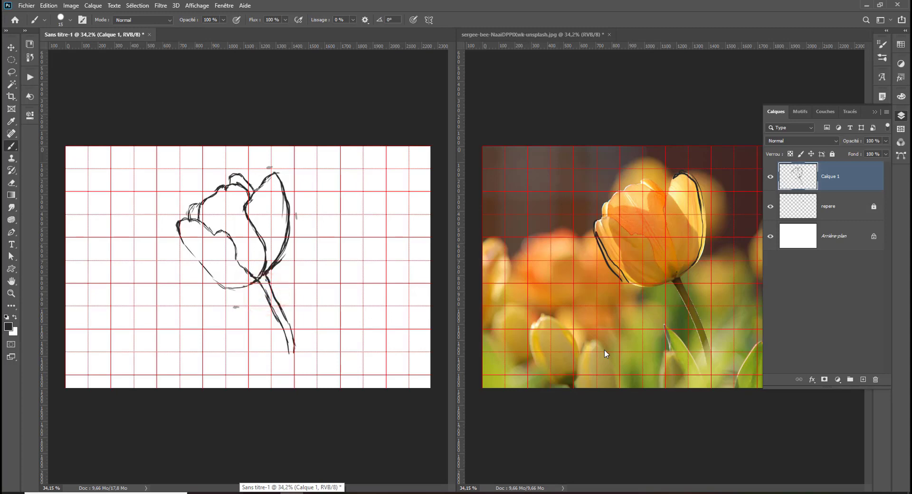
Hide the grid in both the sketch and the tulip photo documents
key(ctrl+apostrophe)
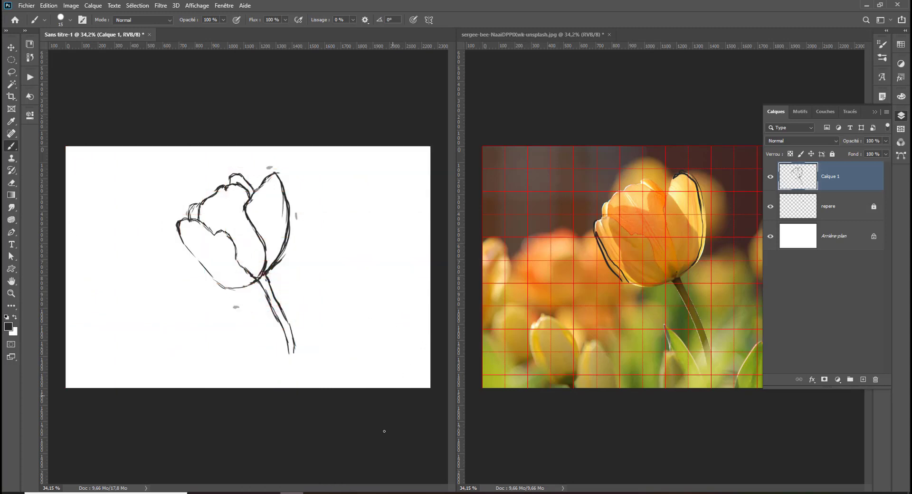
click(700, 186)
key(ctrl+a)
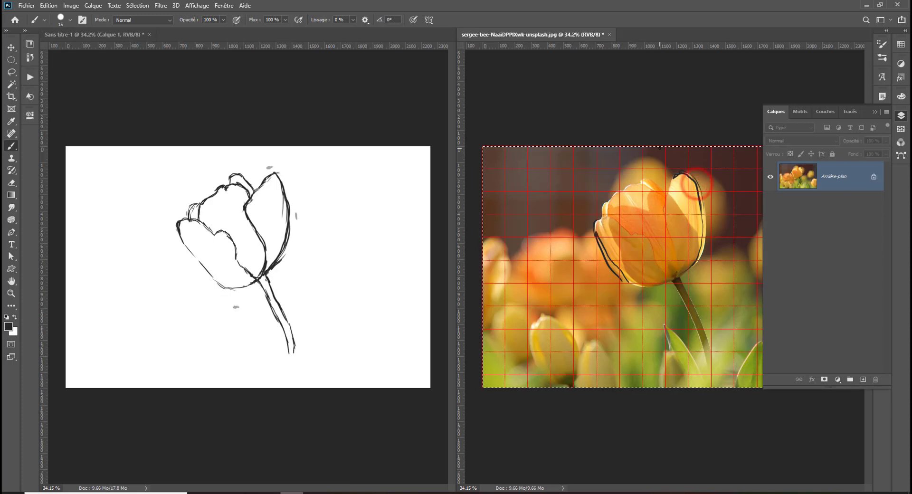
key(ctrl+apostrophe)
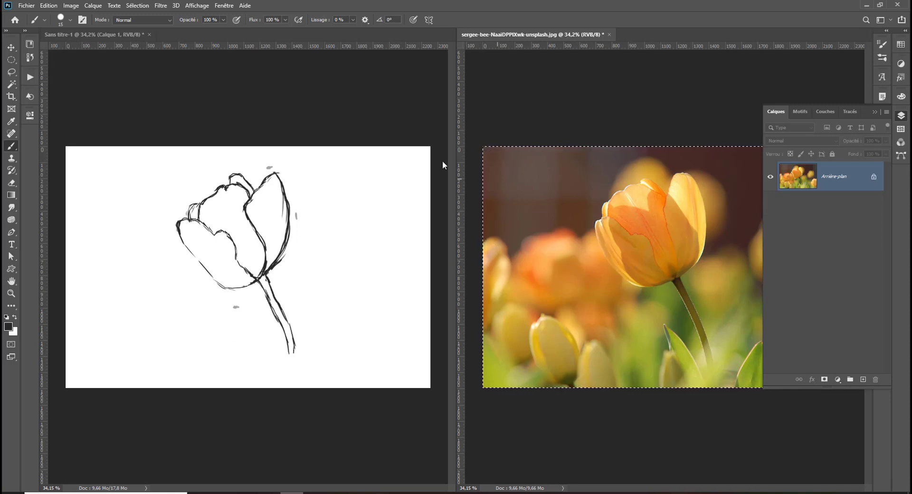
Back in the sketch, trace the petal's lower and lower-left edges
click(298, 103)
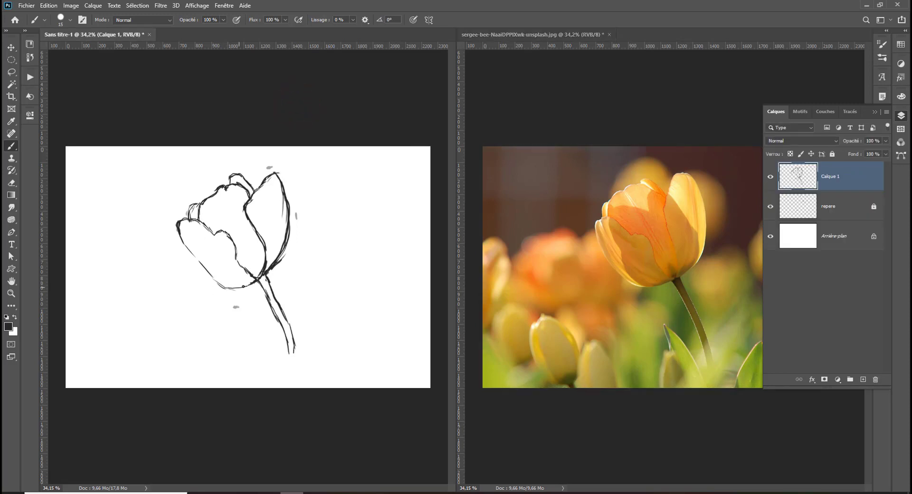
drag(242, 287, 216, 281)
mouse_move(182, 242)
mouse_down()
mouse_move(228, 288)
mouse_move(180, 236)
mouse_up()
Add Calque 2, fade Calque 1 to 40% opacity and lock it, then select Calque 2
click(838, 174)
click(862, 380)
click(851, 199)
click(884, 141)
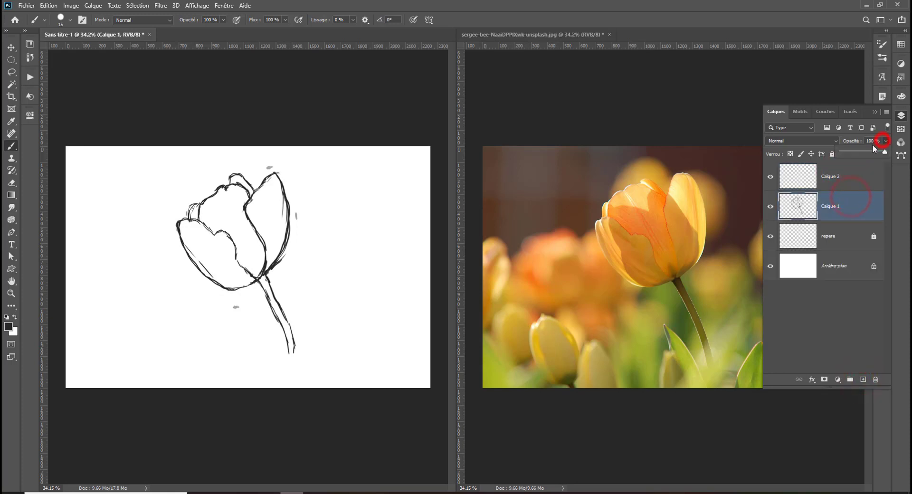
click(855, 152)
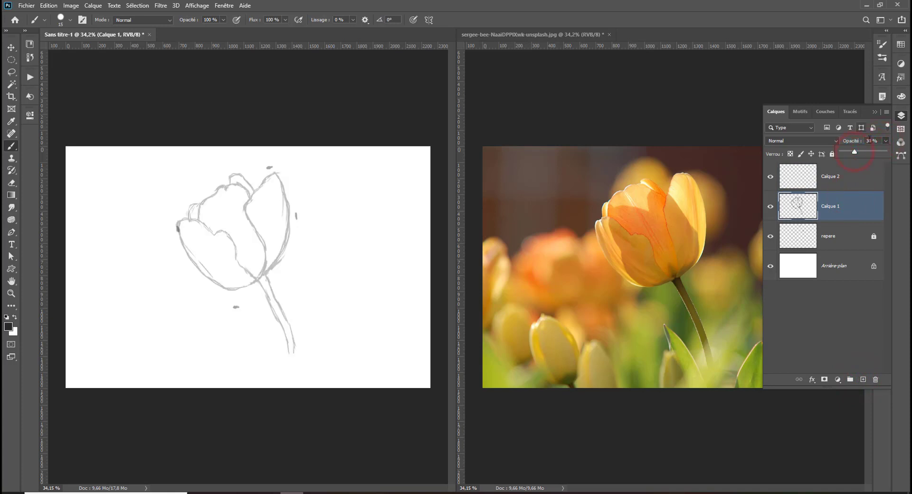
click(858, 151)
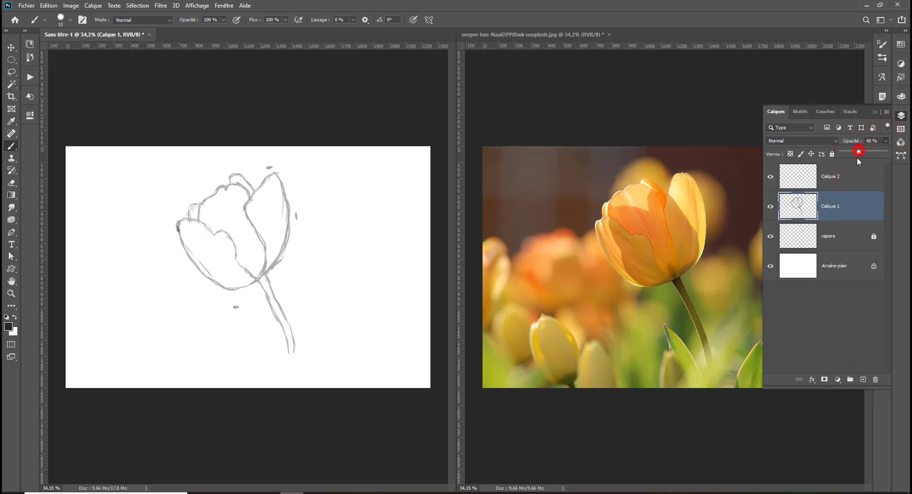
click(833, 177)
click(832, 215)
click(832, 154)
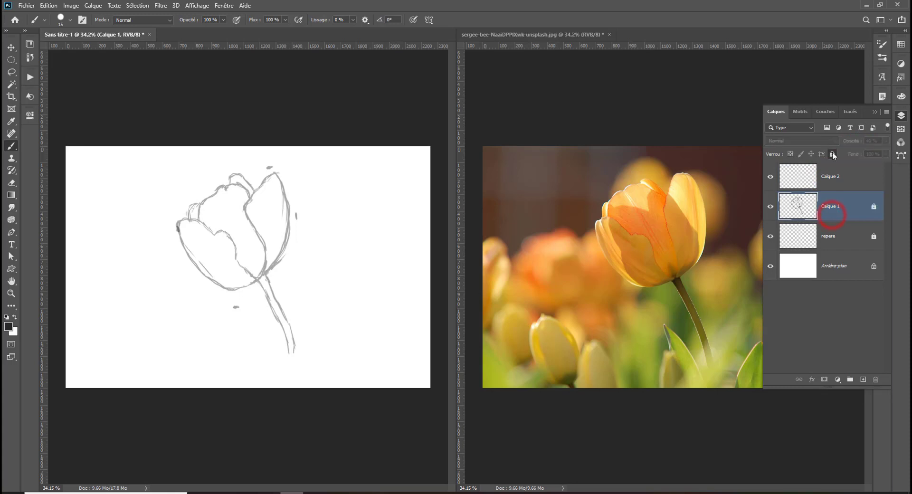
click(829, 172)
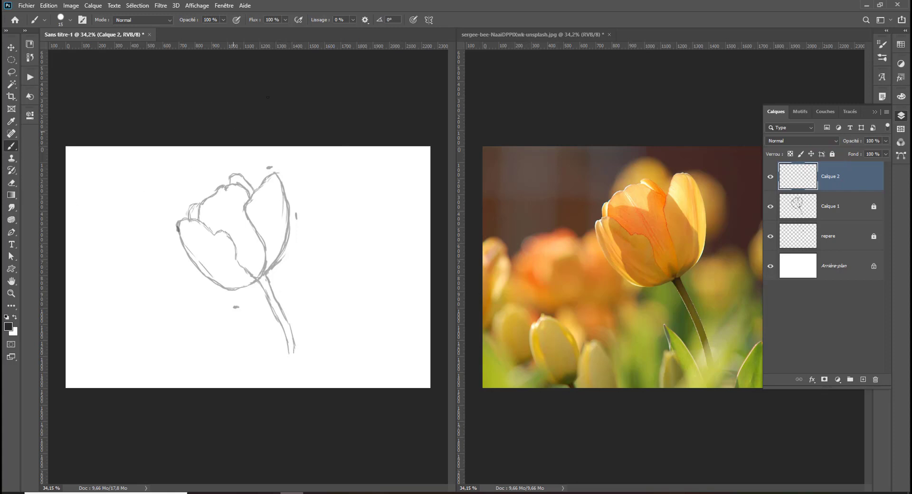
Ink both sides of the stem on Calque 2
click(352, 19)
drag(286, 356, 258, 282)
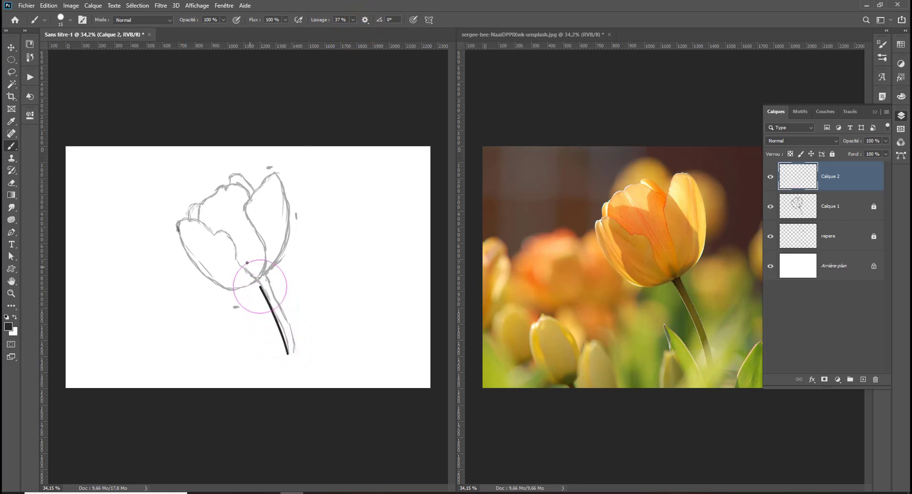
click(294, 354)
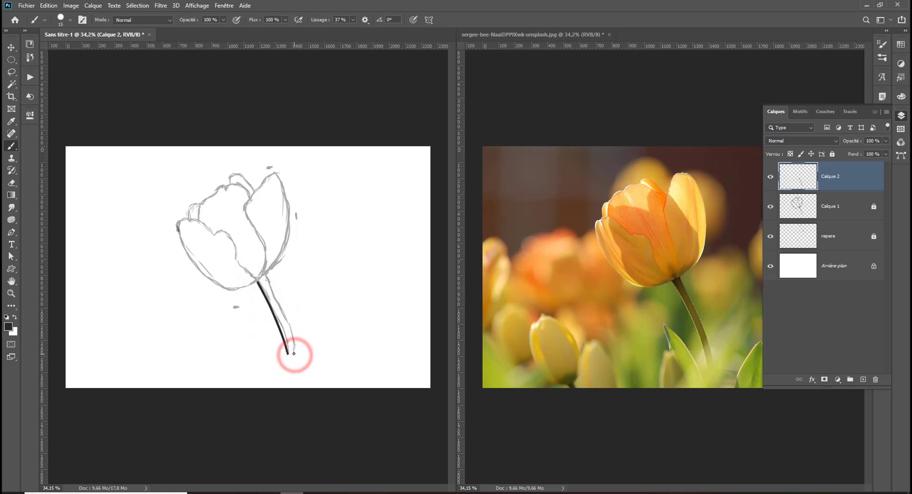
click(294, 355)
drag(291, 327, 256, 258)
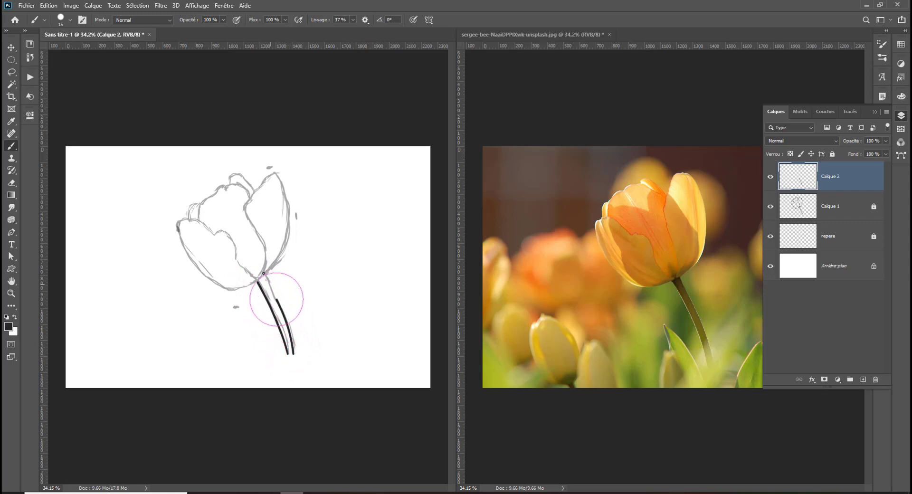
Set Lissage to 16% and pressure for size, then ink the stem and right petal, undoing bad strokes
click(353, 19)
drag(354, 30, 340, 30)
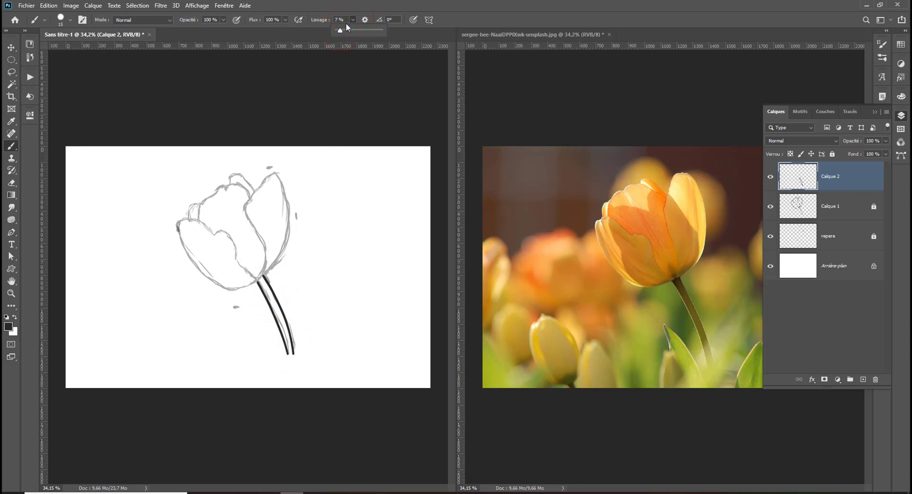
click(344, 30)
mouse_move(258, 278)
mouse_down()
mouse_move(245, 198)
mouse_move(278, 177)
mouse_up()
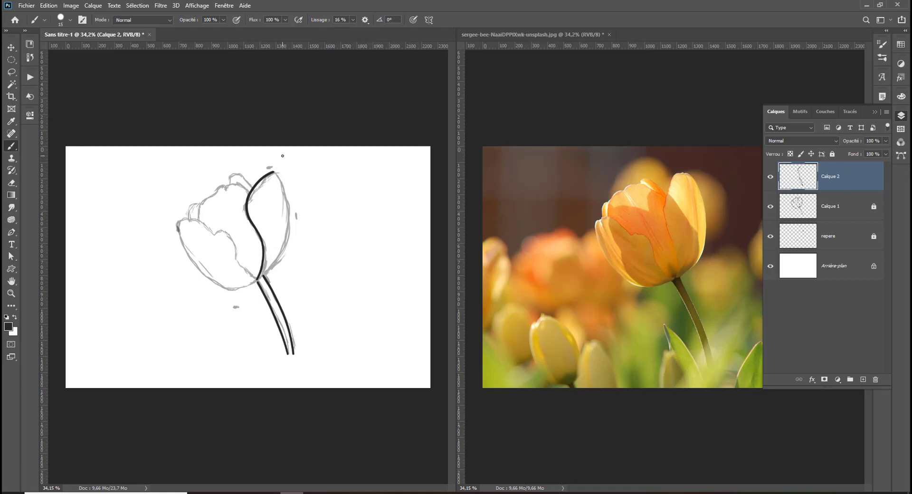
key(ctrl+z)
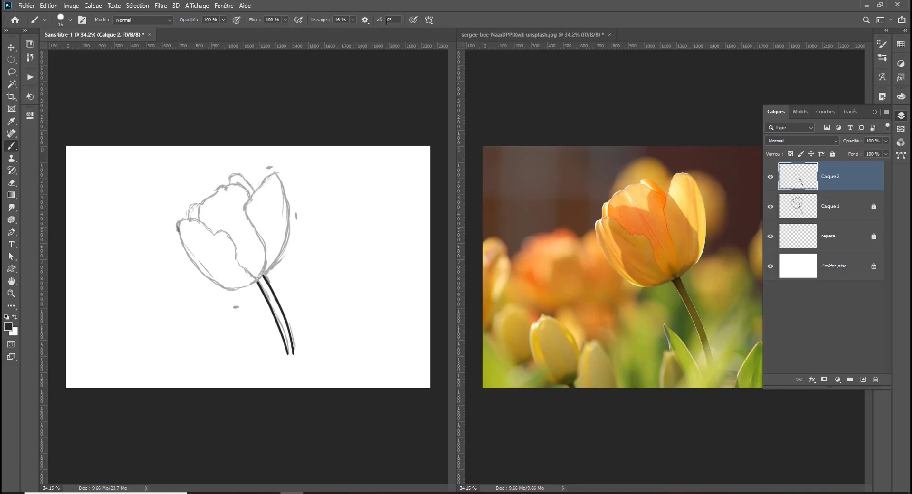
click(413, 20)
mouse_move(257, 281)
mouse_down()
mouse_move(261, 179)
mouse_move(289, 205)
mouse_move(273, 270)
mouse_move(250, 283)
mouse_up()
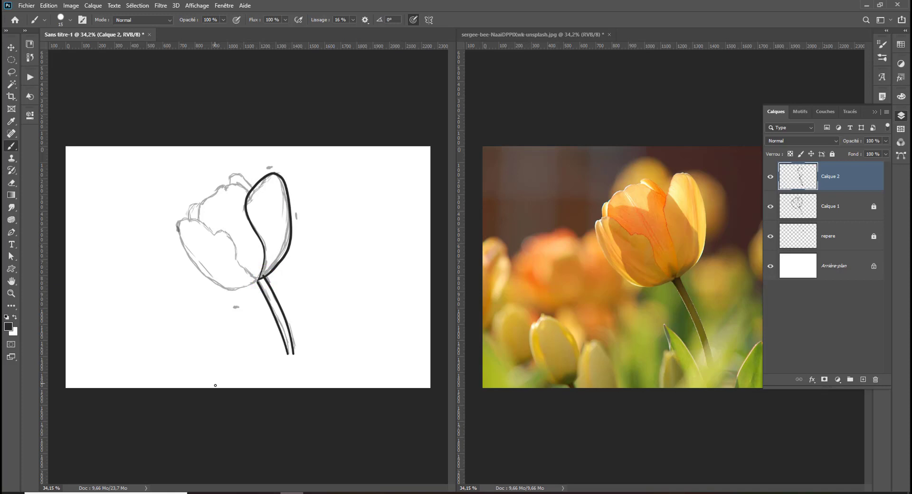
click(770, 206)
key(ctrl+z)
Lower the brush Lissage to 5%
click(352, 19)
click(349, 30)
click(248, 192)
Ink the petal notch, lower-left petal outline and small left tip, then hide Calque 1
drag(230, 184, 230, 175)
click(258, 280)
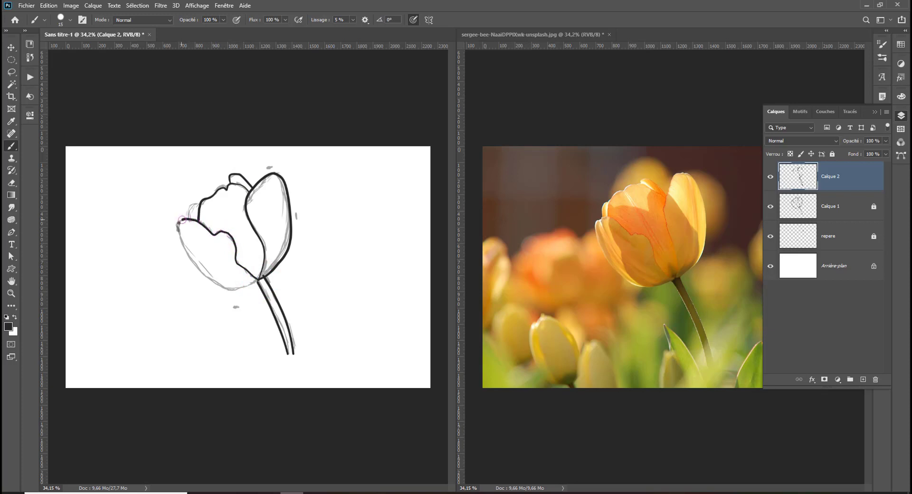
mouse_move(181, 241)
mouse_down()
mouse_move(233, 289)
mouse_move(248, 284)
mouse_up()
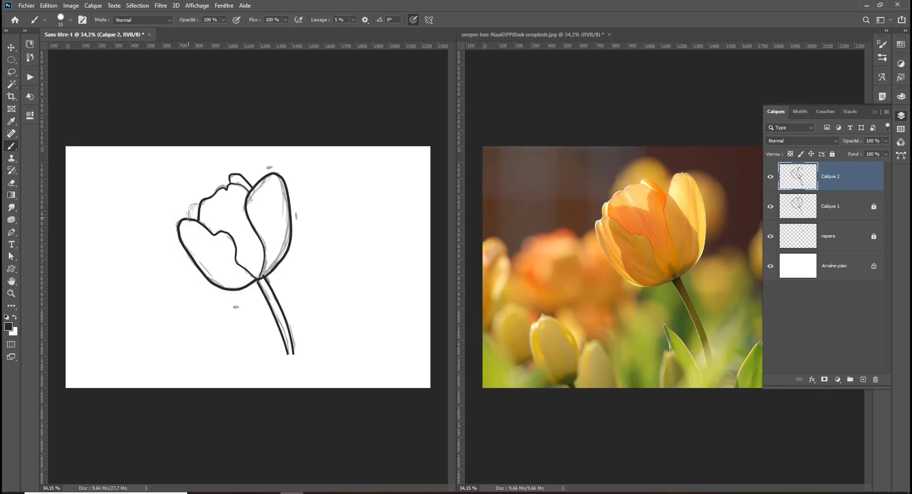
drag(188, 217, 198, 205)
click(770, 207)
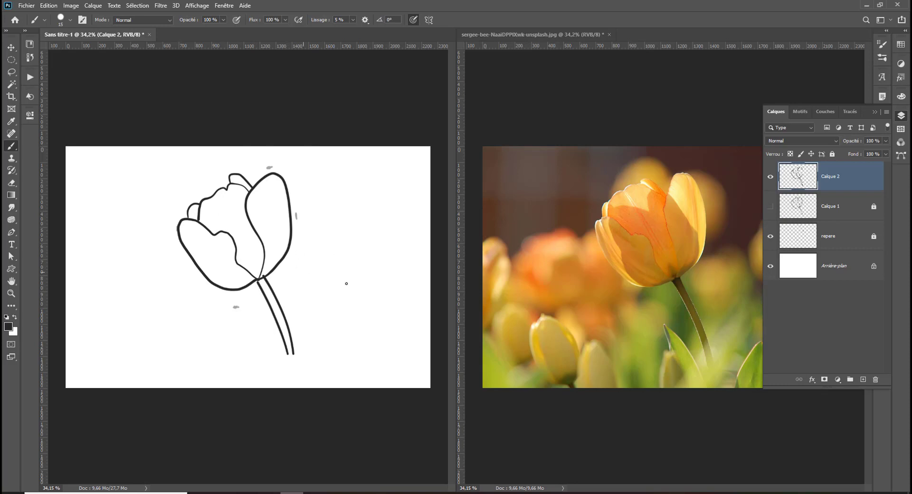
Briefly try Effacer mode and a 39 px brush, then return the brush to Normal
click(352, 20)
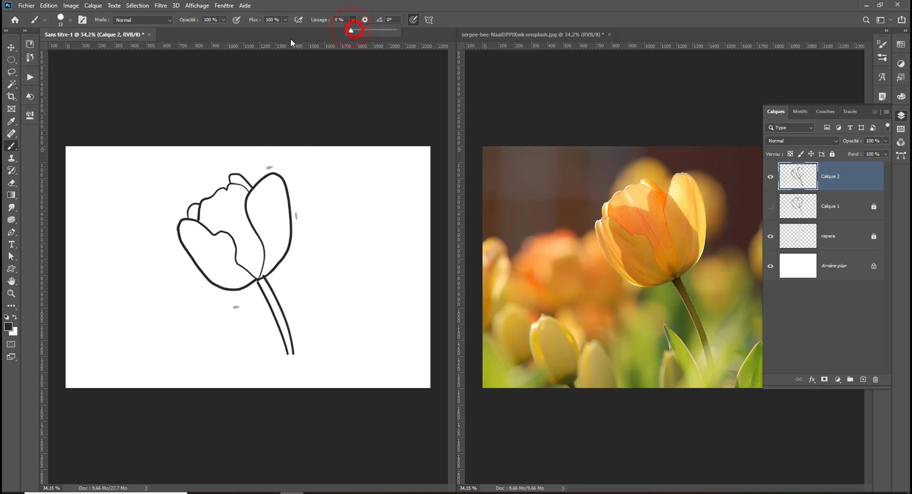
click(133, 21)
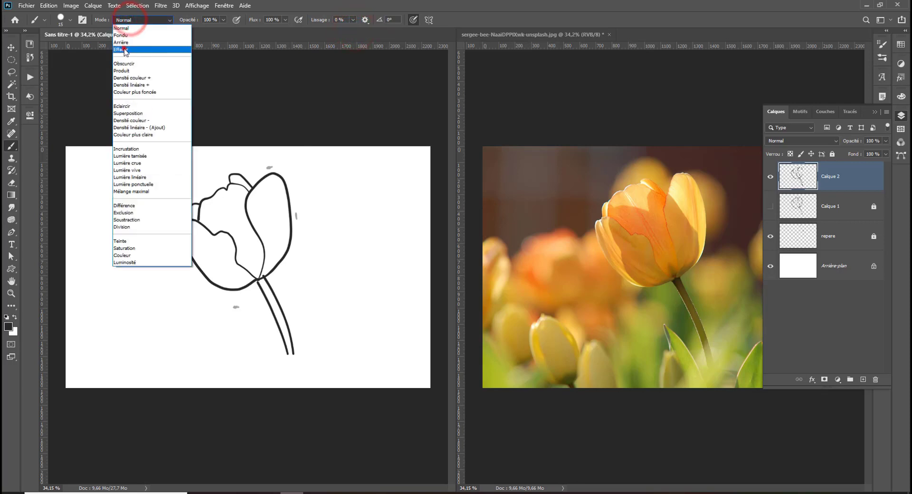
click(125, 47)
right_click(255, 254)
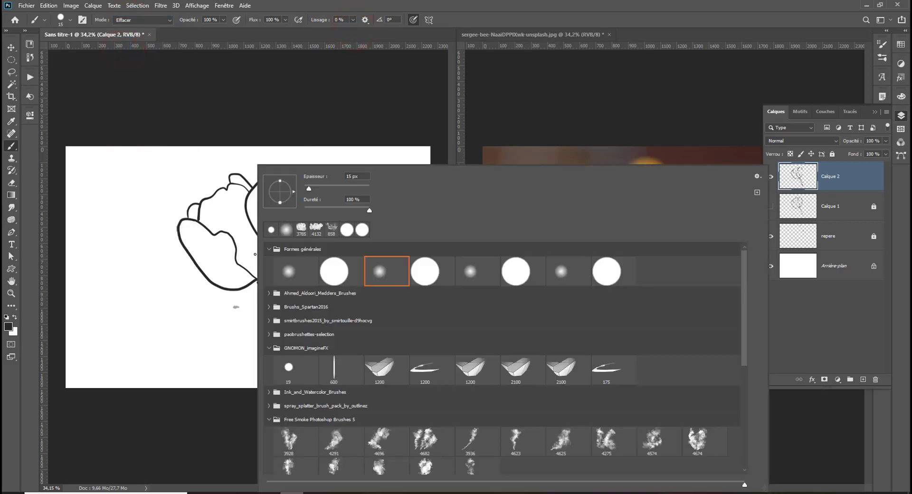
drag(313, 186, 318, 188)
click(222, 230)
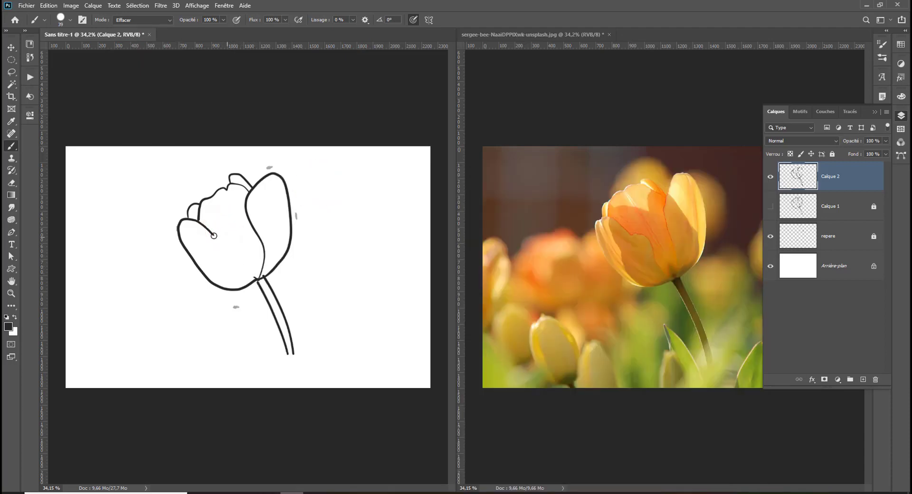
right_click(233, 243)
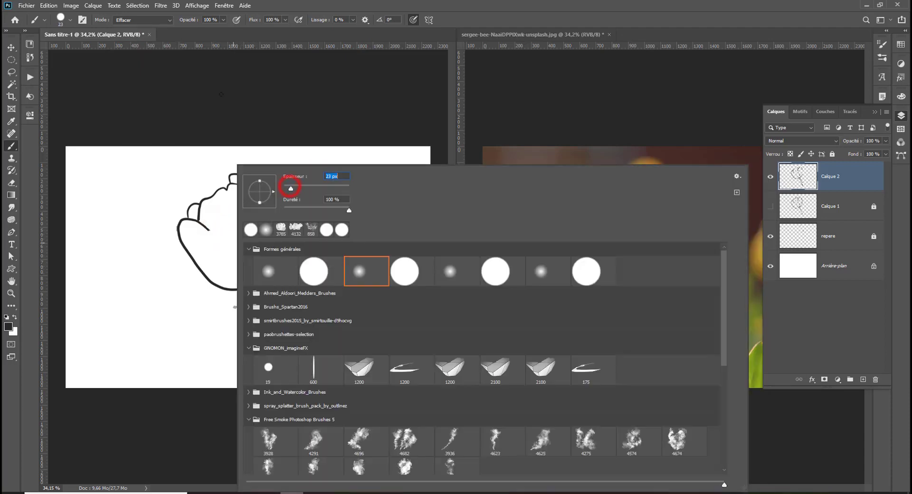
click(161, 21)
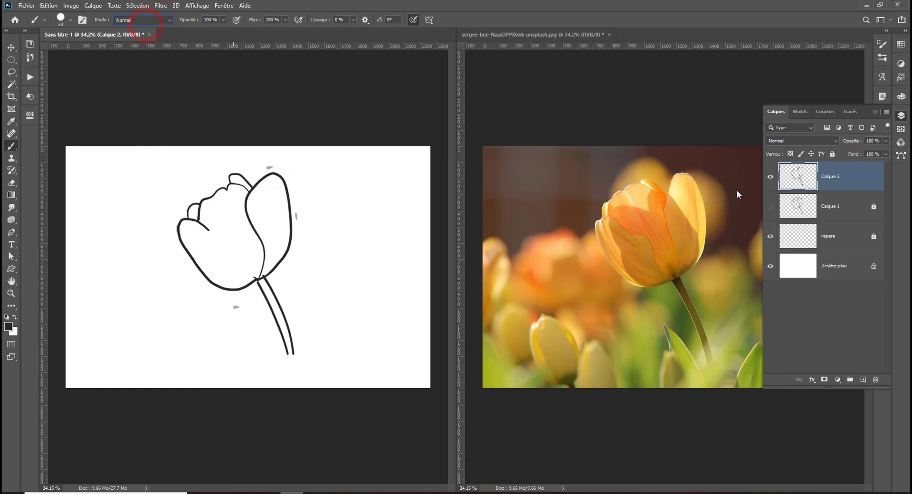
Show Calque 1 and draw the inner petal line rising from the stem
click(770, 206)
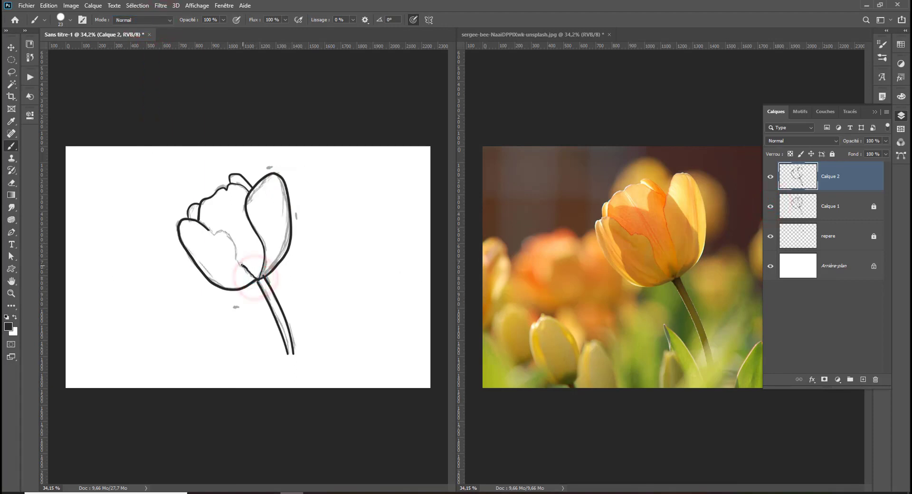
drag(259, 277, 235, 250)
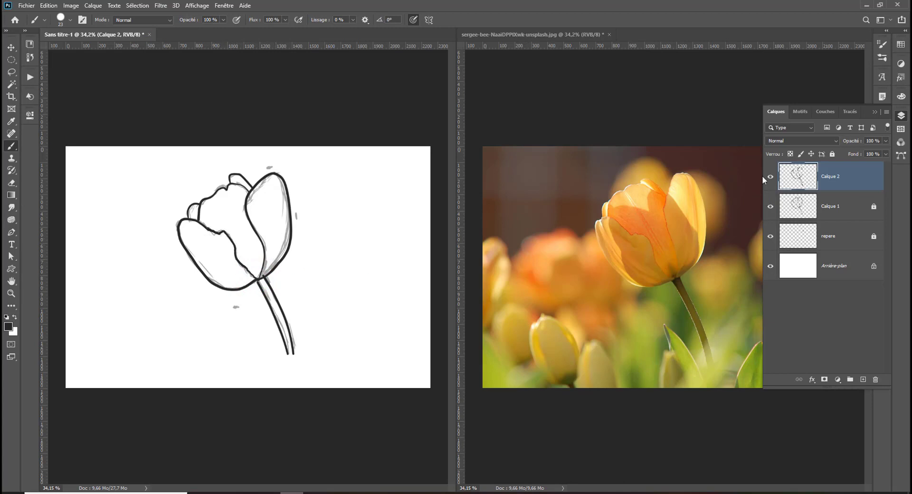
click(770, 206)
click(770, 207)
Hide Calque 1 and the repere layer, and make Calque 2 active
click(849, 209)
click(835, 178)
click(770, 206)
click(770, 236)
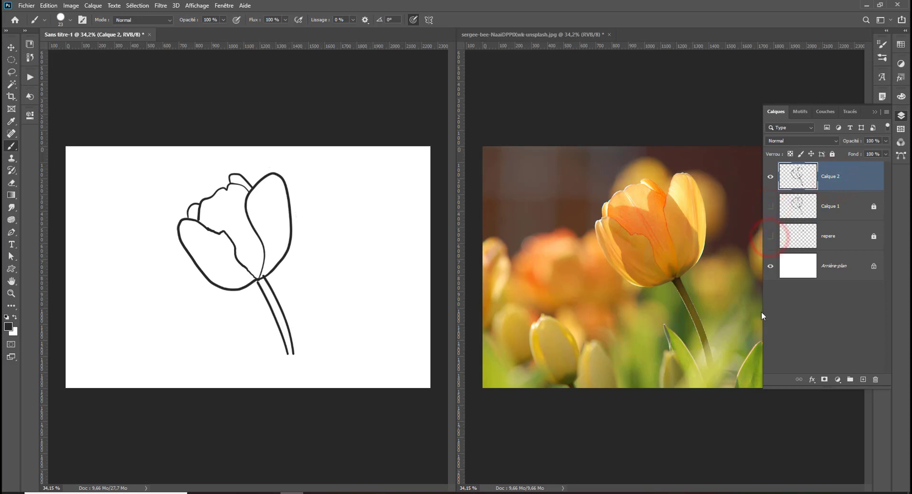
Add Calque 3 and set the brush to 39 px with 46% hardness
click(863, 380)
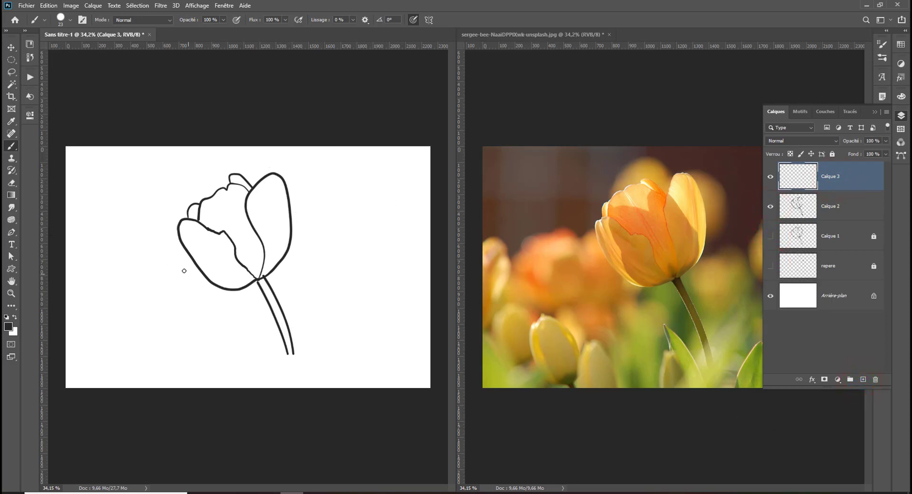
key(e)
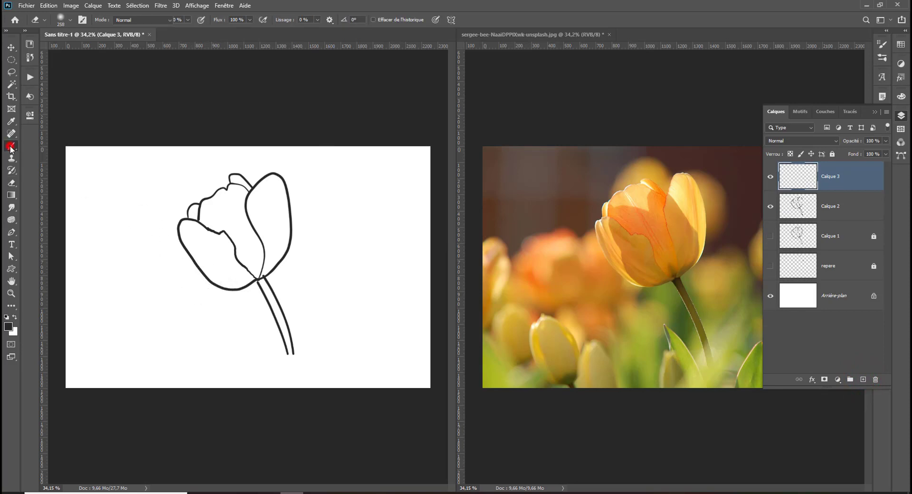
click(11, 146)
right_click(196, 248)
click(229, 187)
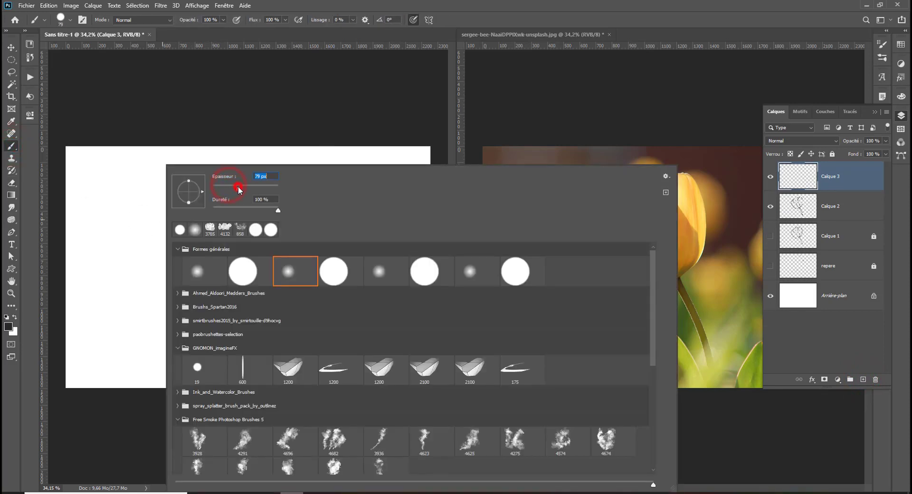
click(244, 208)
click(223, 186)
Set the foreground colour to a dark brown sampled from the photo's stem
click(9, 327)
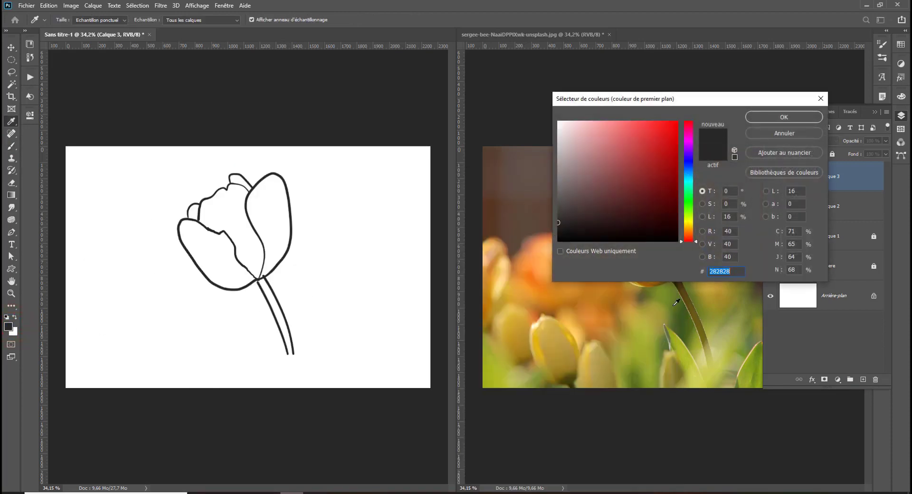
click(686, 293)
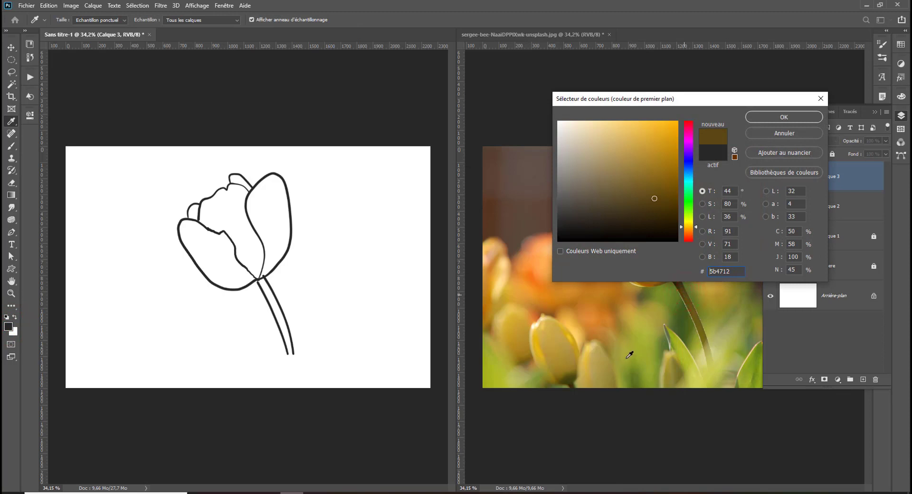
drag(572, 171, 644, 191)
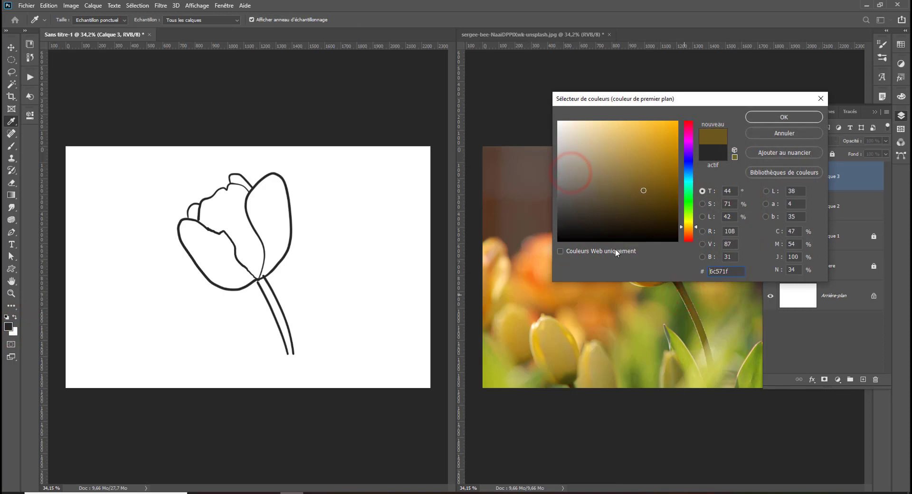
drag(631, 106, 293, 95)
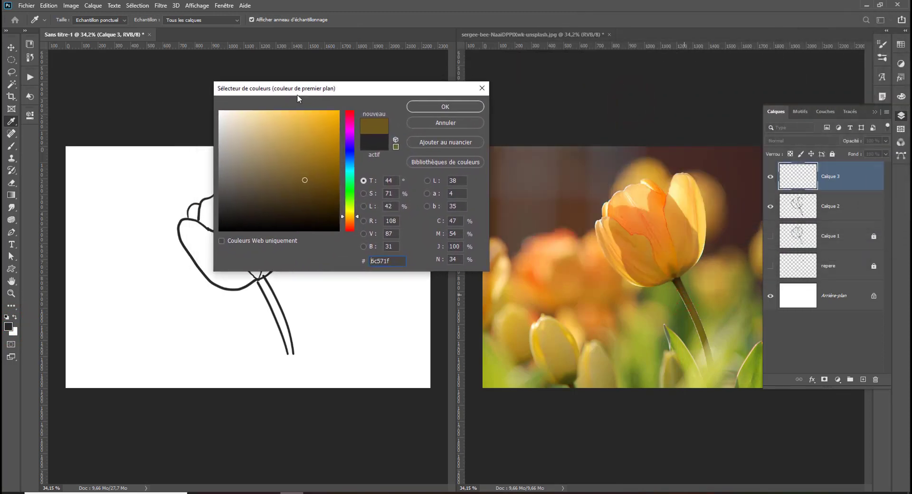
drag(292, 157, 305, 149)
click(428, 118)
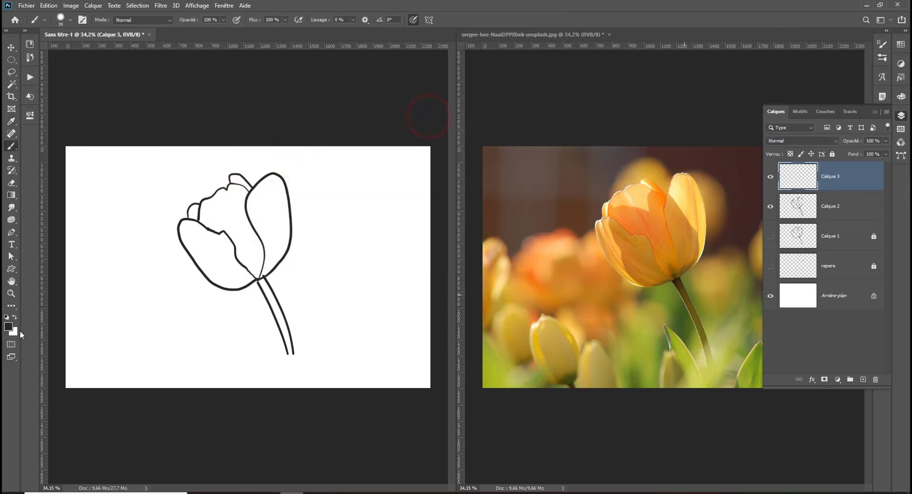
click(9, 326)
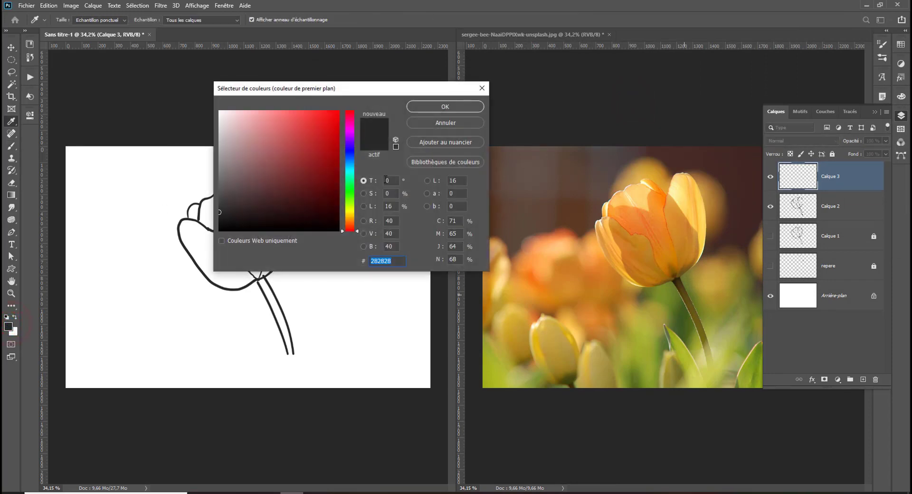
mouse_move(350, 231)
mouse_down()
mouse_move(349, 217)
mouse_move(302, 179)
mouse_up()
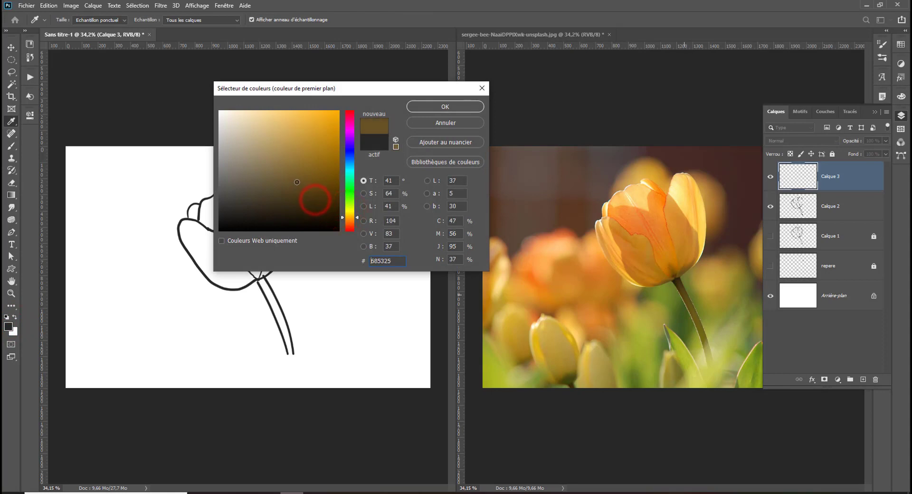
click(421, 105)
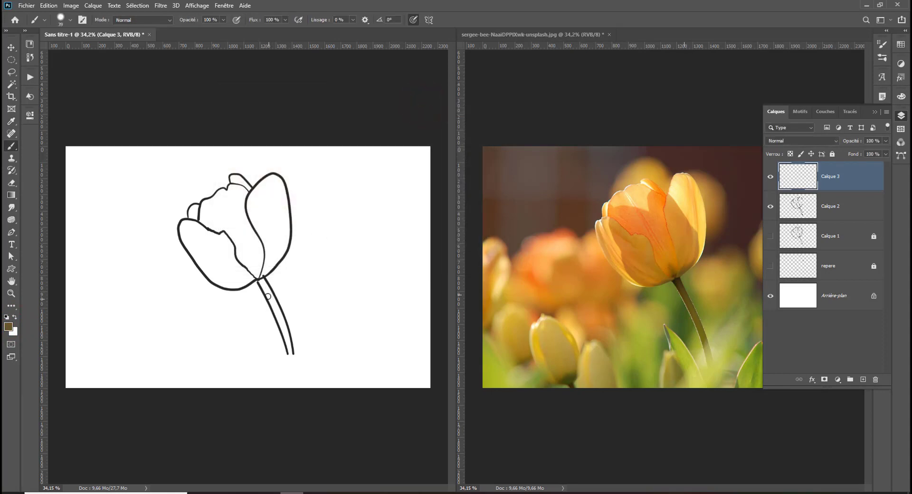
Paint the stem brown with two strokes, keeping Calque 3 above the outline layer
drag(264, 283, 291, 351)
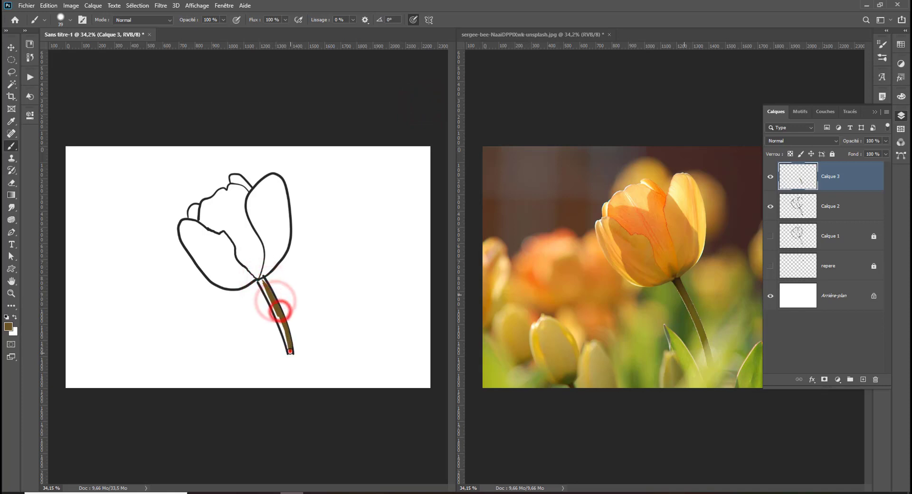
drag(290, 355, 262, 283)
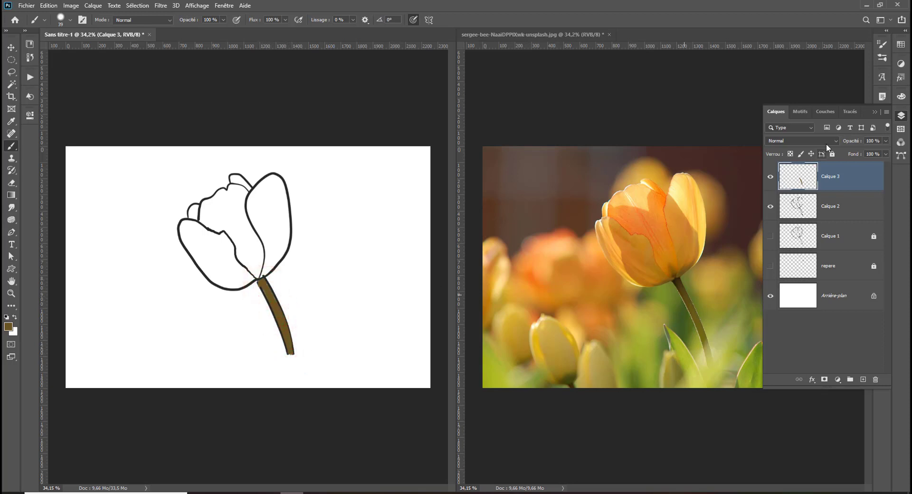
drag(805, 175, 806, 208)
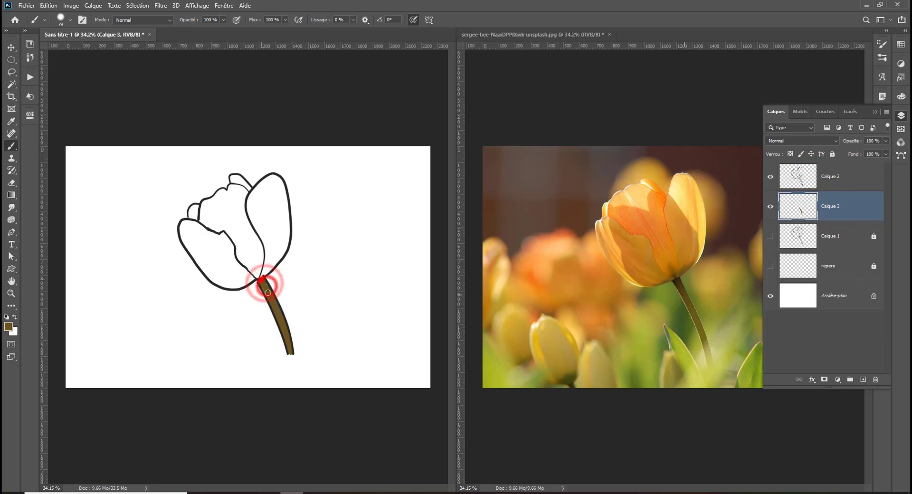
drag(788, 203, 790, 163)
Set Calque 3's blend mode to Densité linéaire + and repaint the stem stroke
click(791, 141)
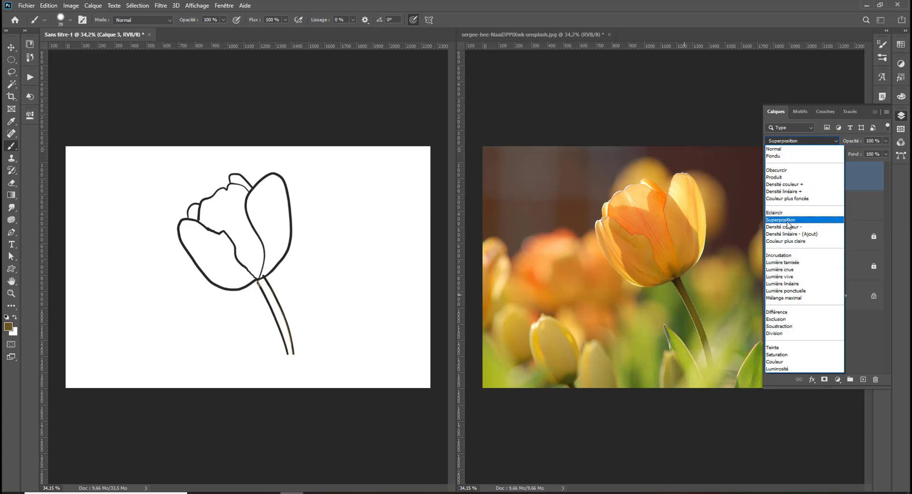
click(792, 192)
click(774, 175)
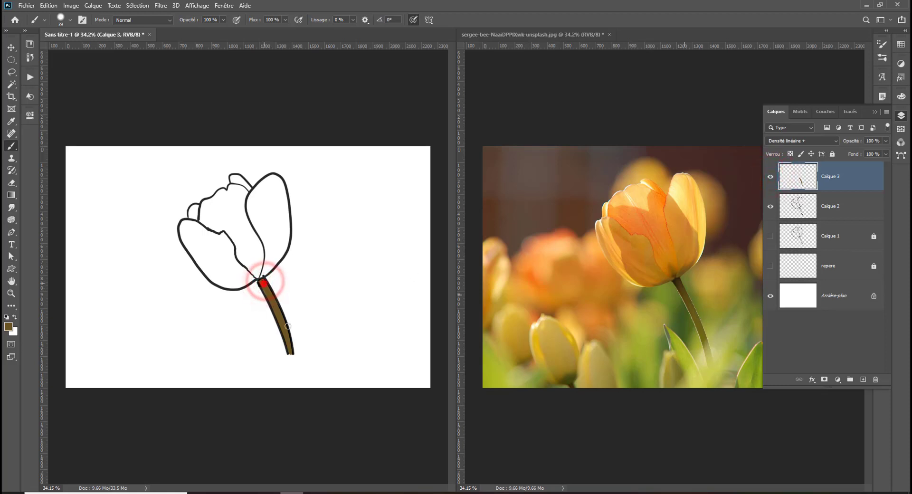
drag(265, 282, 289, 341)
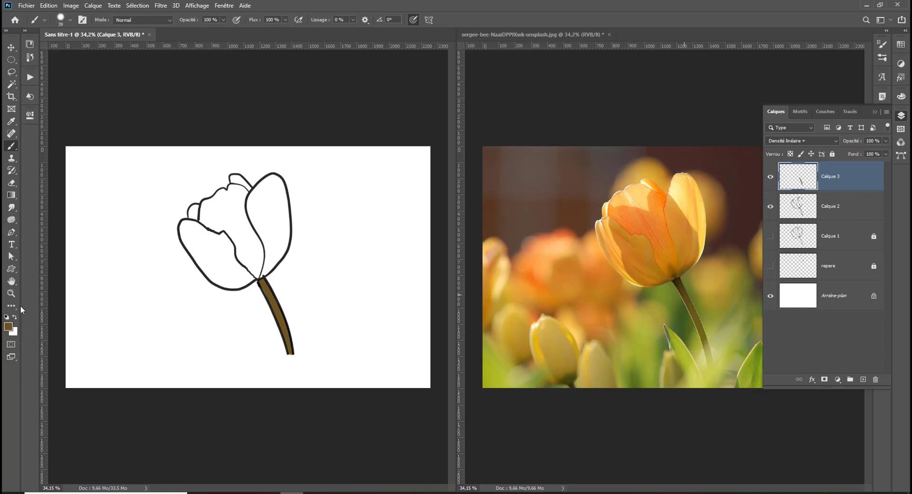
Paint the right petal yellow-orange on Calque 3 and hide the Calque 2 outline layer
click(9, 327)
drag(300, 167, 308, 127)
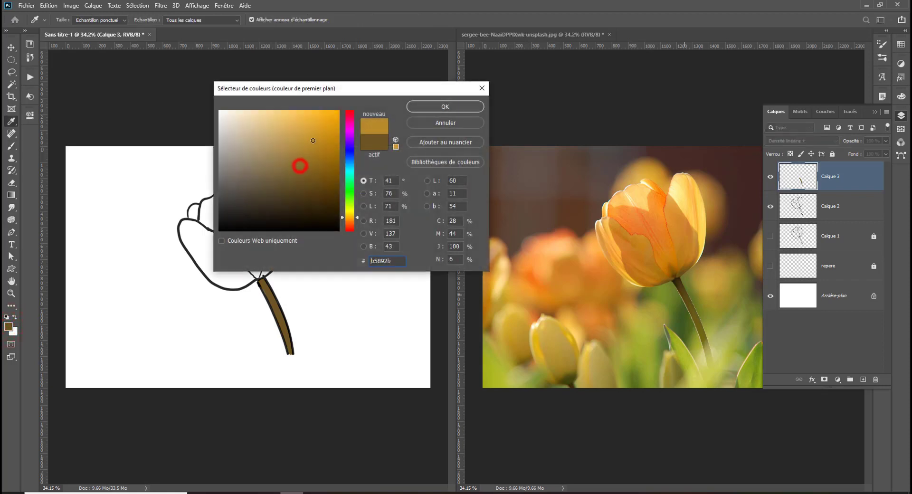
click(434, 106)
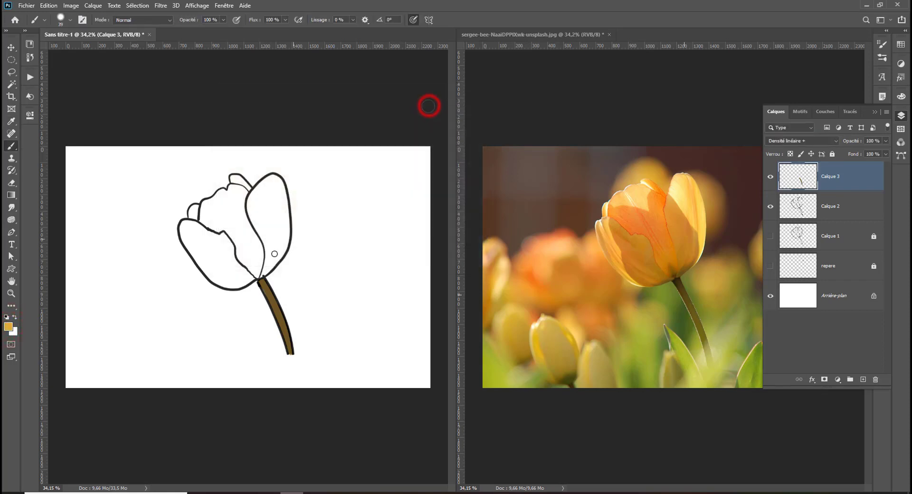
mouse_move(259, 275)
mouse_down()
mouse_move(266, 243)
mouse_move(284, 247)
mouse_move(279, 181)
mouse_move(265, 235)
mouse_move(250, 201)
mouse_move(264, 221)
mouse_move(276, 182)
mouse_move(266, 197)
mouse_move(266, 183)
mouse_up()
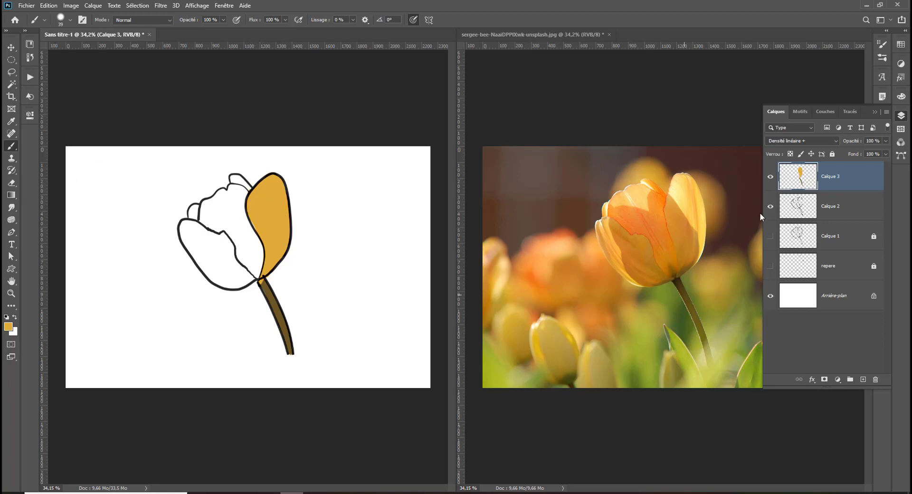
click(799, 198)
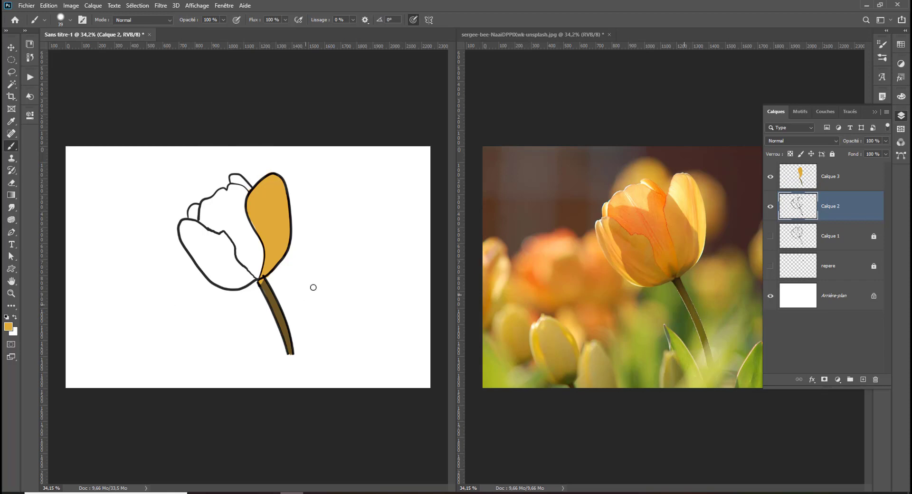
click(770, 206)
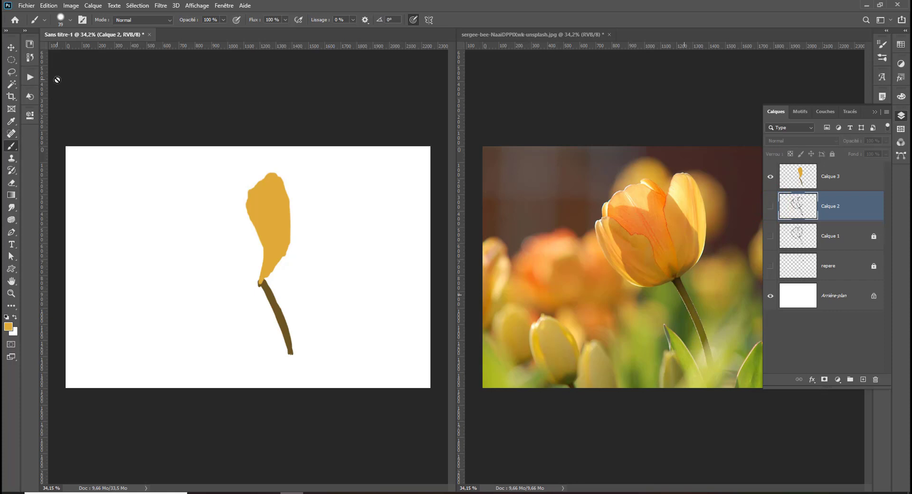
Warp the Calque 3 petal fill, splitting the grid and pulling its top into a pointed tip
click(11, 47)
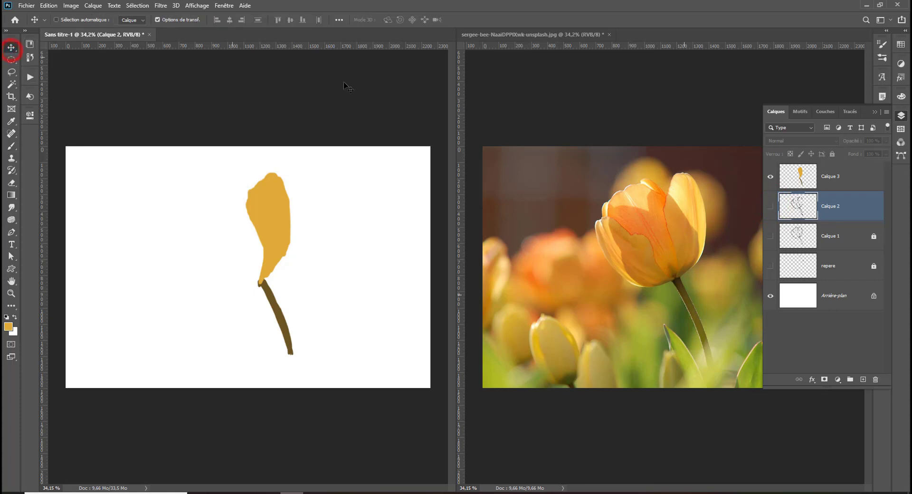
click(829, 177)
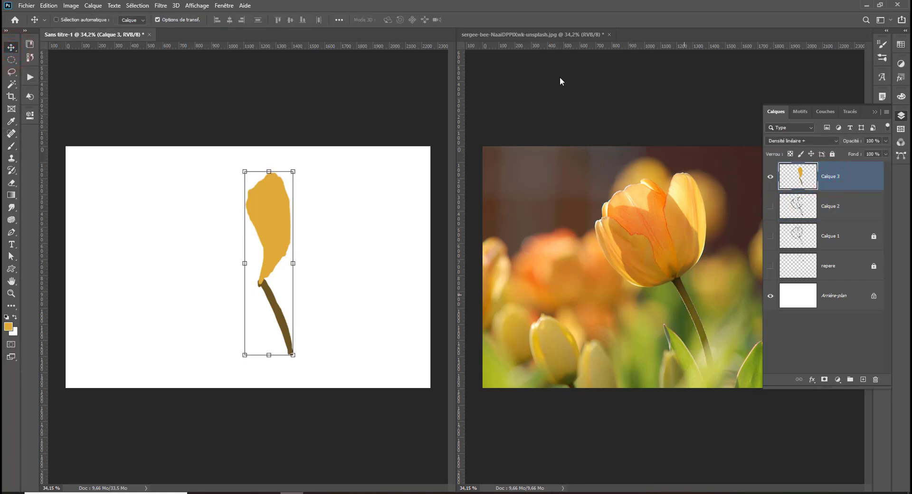
key(ctrl+t)
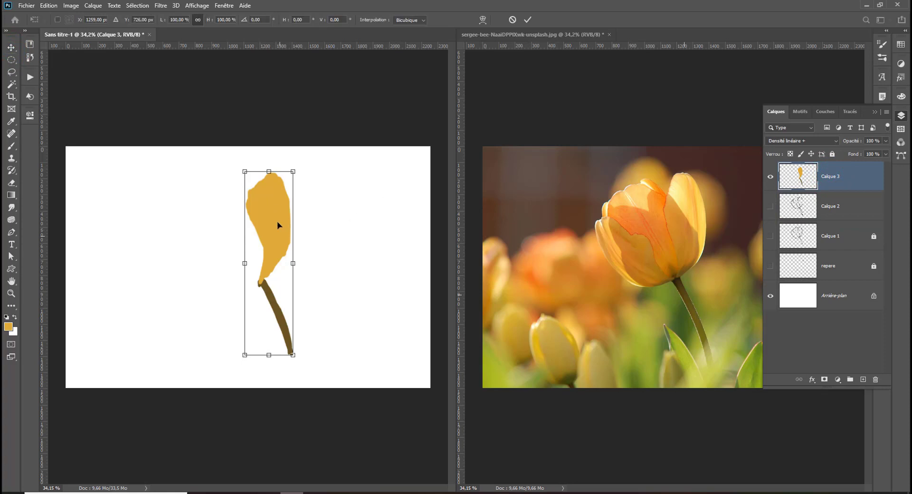
right_click(262, 220)
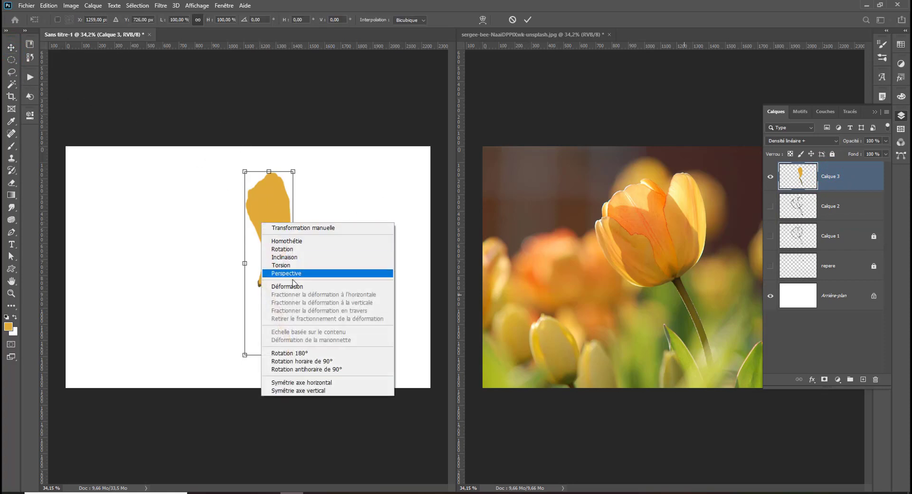
click(291, 285)
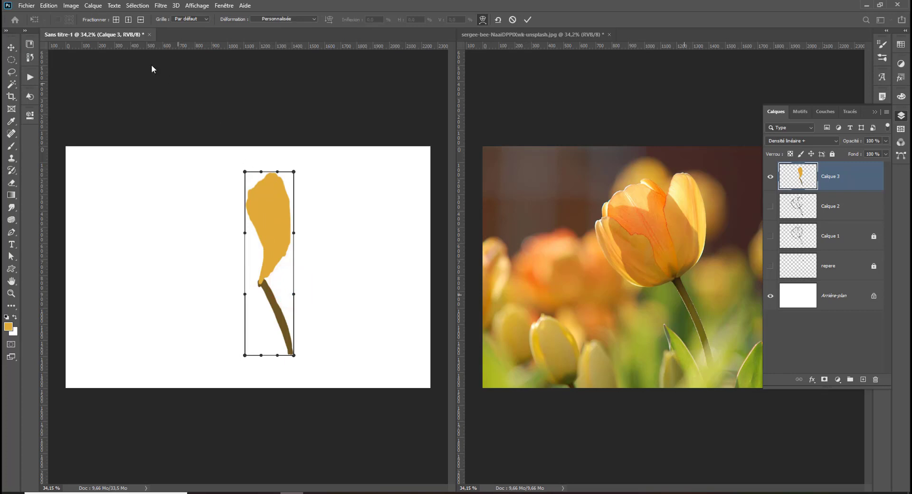
click(116, 19)
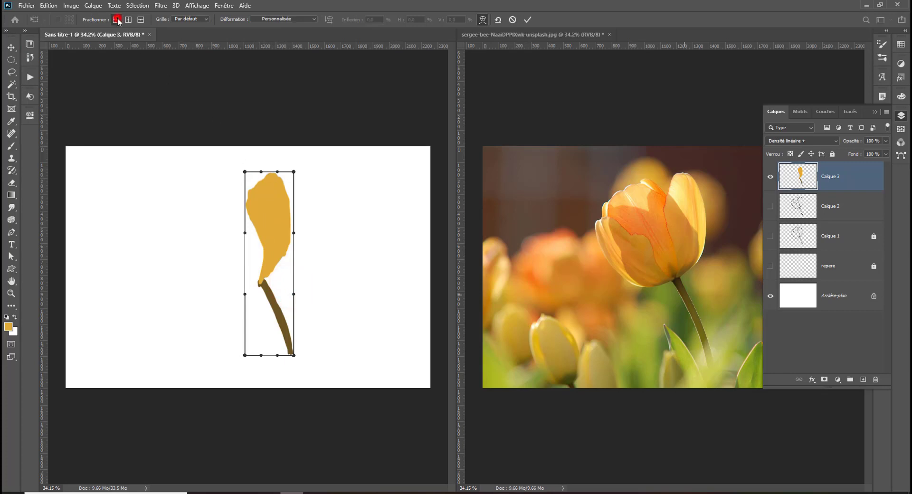
click(283, 186)
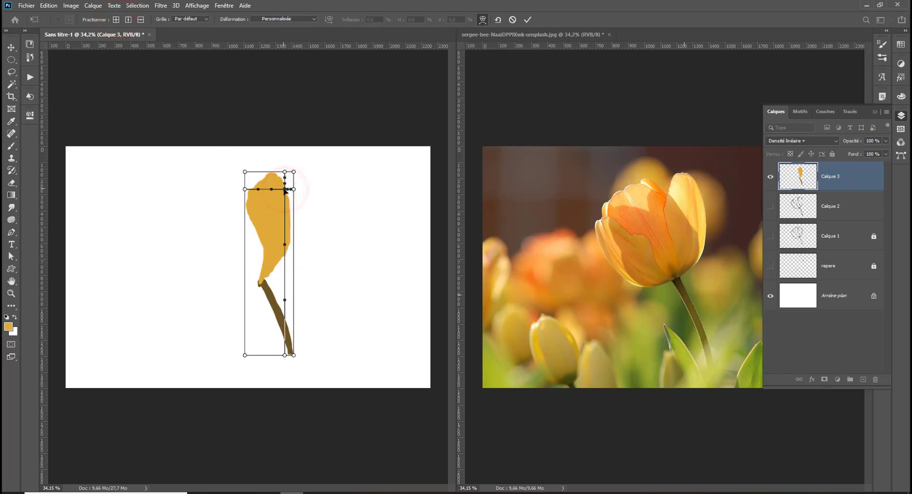
drag(283, 178, 287, 186)
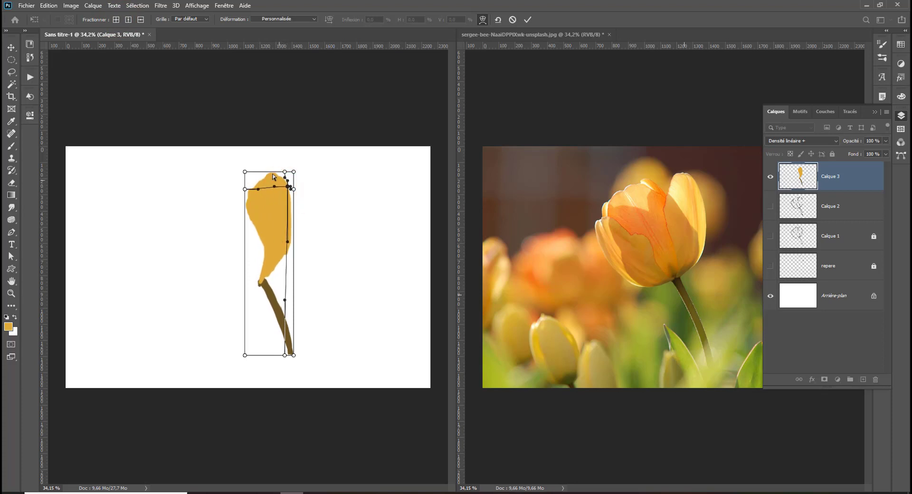
click(270, 169)
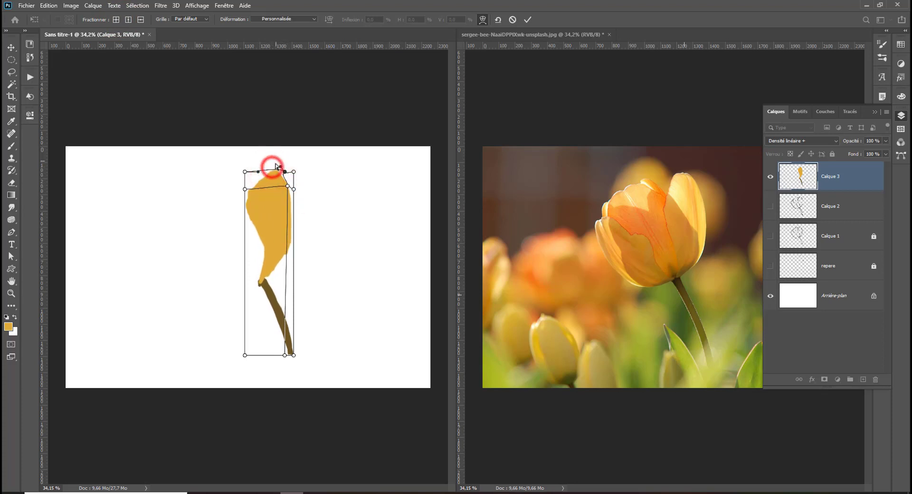
drag(279, 167, 283, 173)
key(Return)
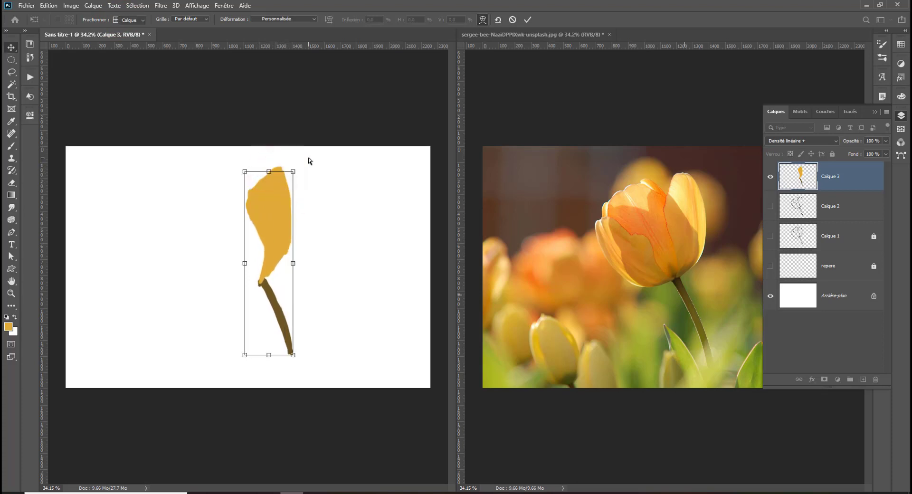
click(11, 146)
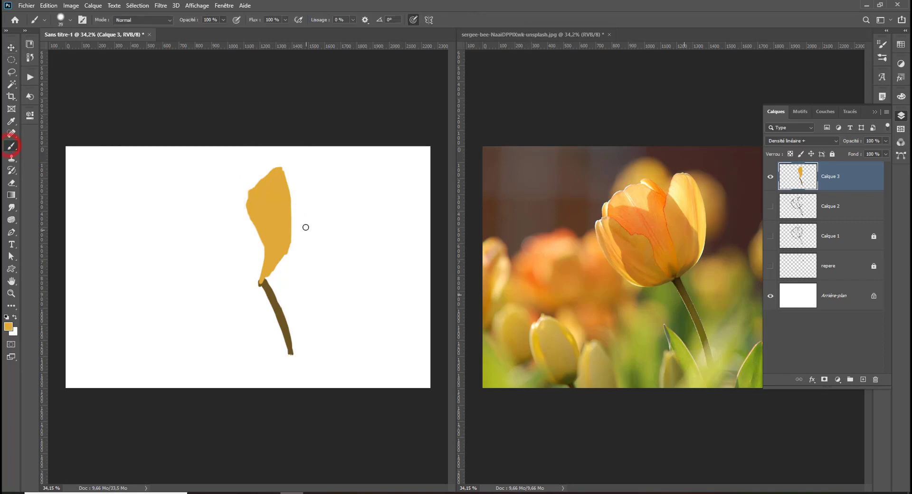
Set the brush to 24 px with Lissage smoothing at about 11%
click(353, 20)
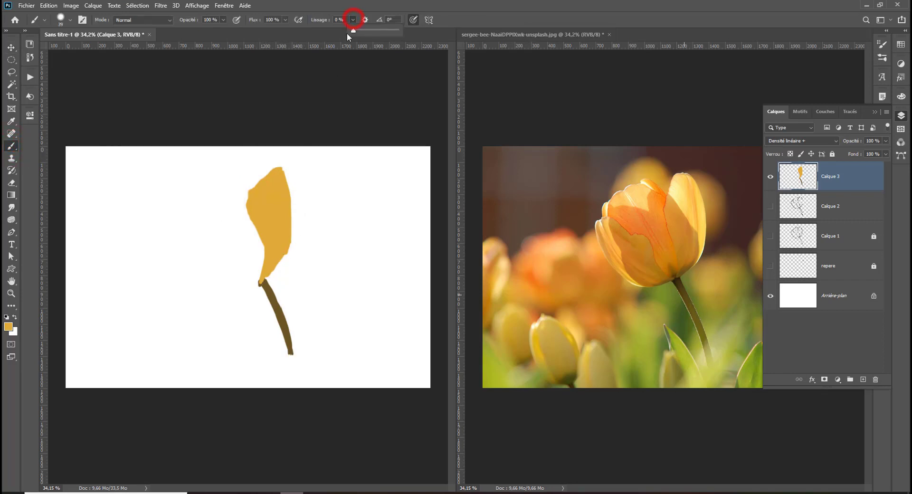
right_click(338, 186)
drag(338, 186, 334, 190)
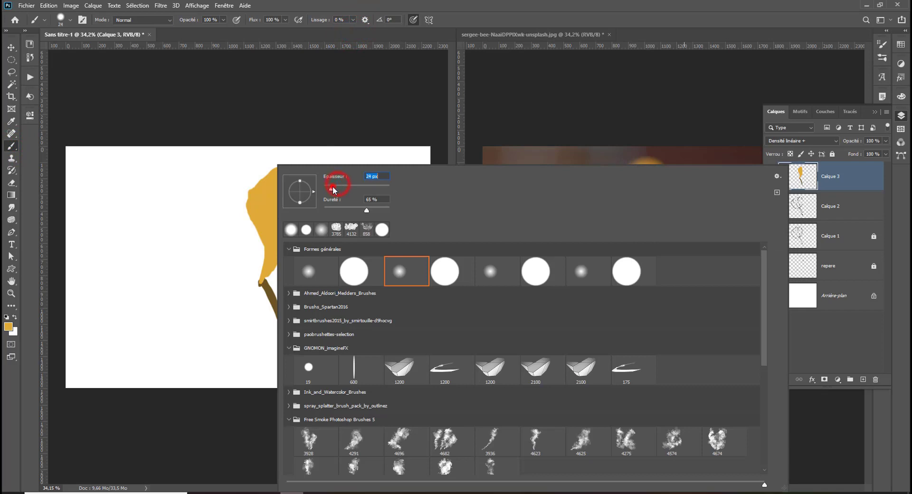
click(353, 19)
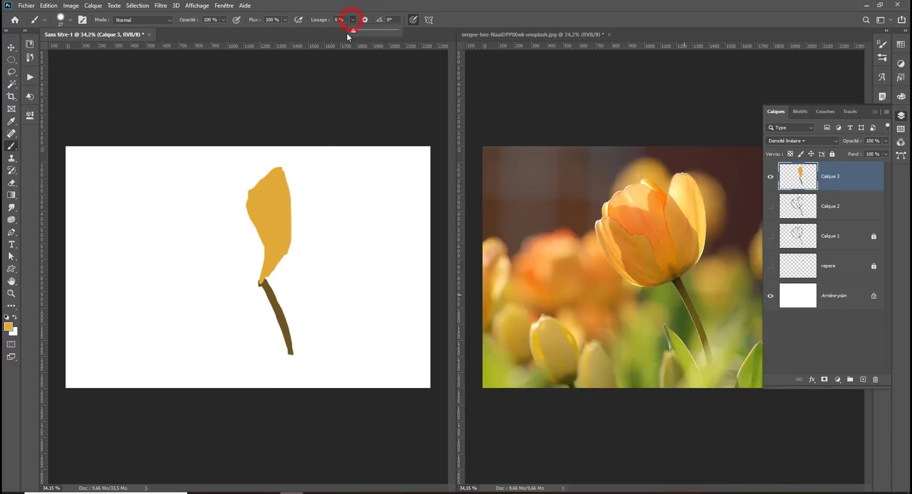
drag(353, 32, 360, 35)
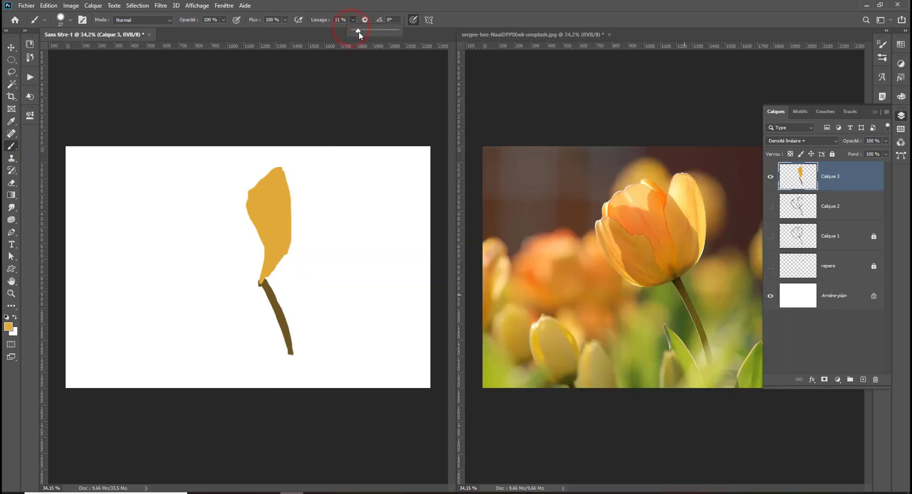
click(262, 282)
Paint out the petal's base and upper-left edges, then show the Calque 2 outline
mouse_move(261, 280)
mouse_down()
mouse_move(278, 263)
mouse_move(288, 224)
mouse_up()
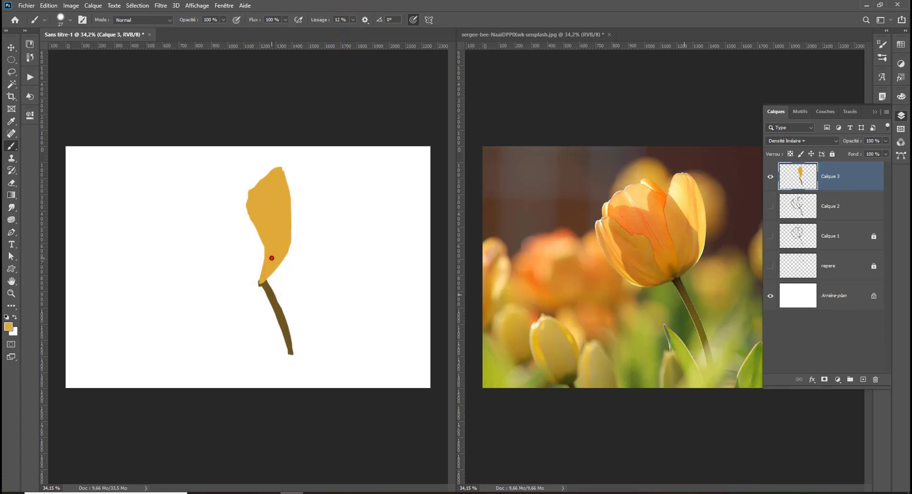
mouse_move(252, 196)
mouse_down()
mouse_move(262, 181)
mouse_move(287, 187)
mouse_move(281, 170)
mouse_up()
mouse_move(270, 173)
mouse_down()
mouse_move(246, 201)
mouse_move(244, 189)
mouse_up()
click(771, 206)
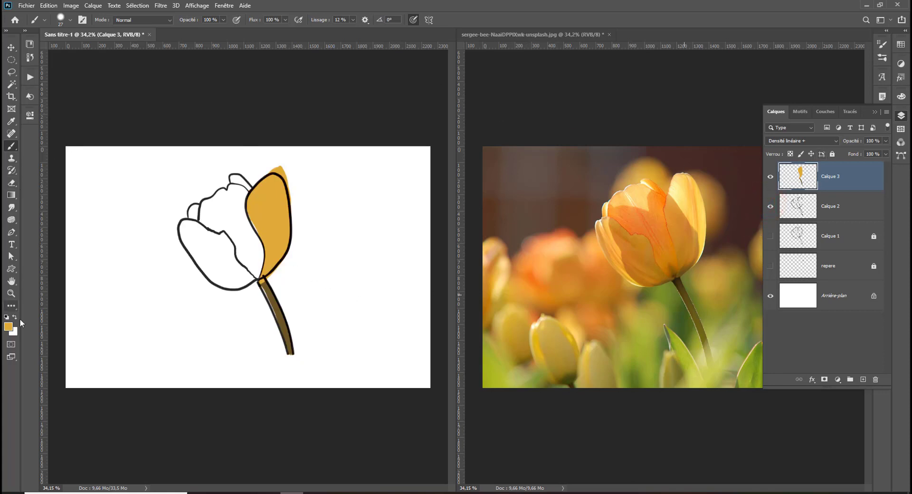
Pick a darker ochre foreground, set smoothing to 0%, and add new layer Calque 4
click(8, 327)
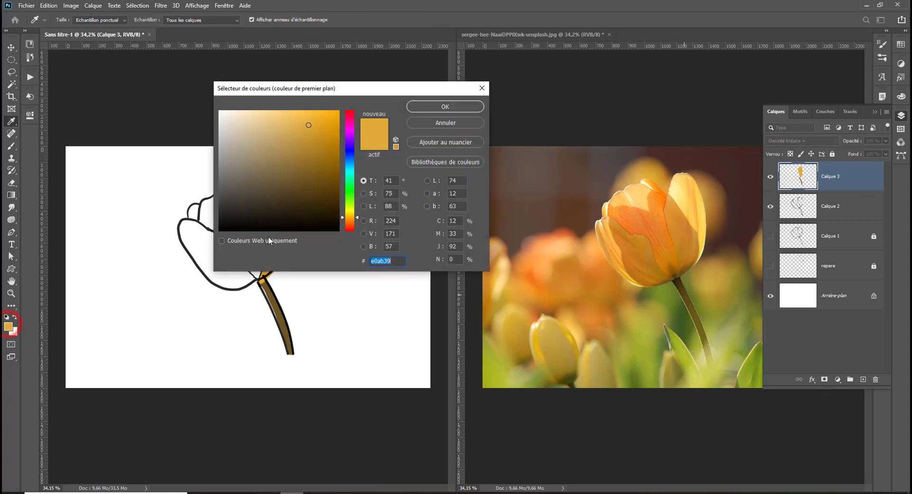
drag(300, 126, 317, 149)
click(418, 105)
key(b)
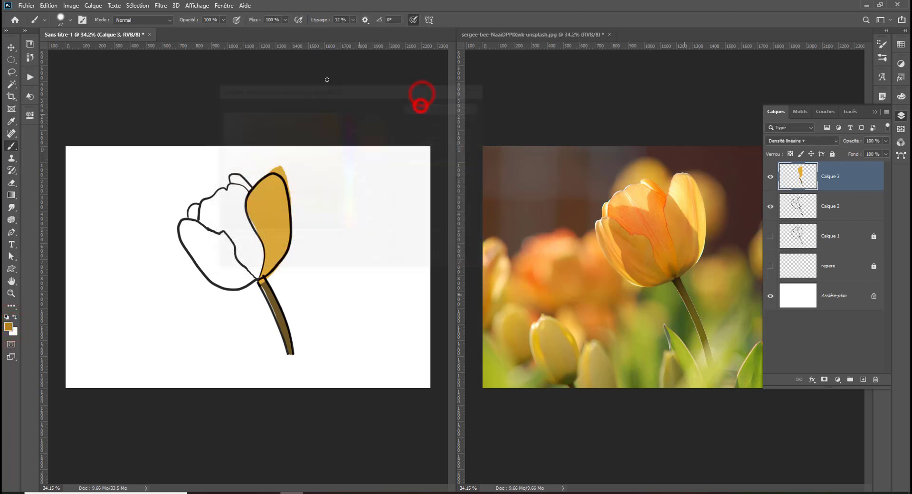
drag(353, 19, 311, 31)
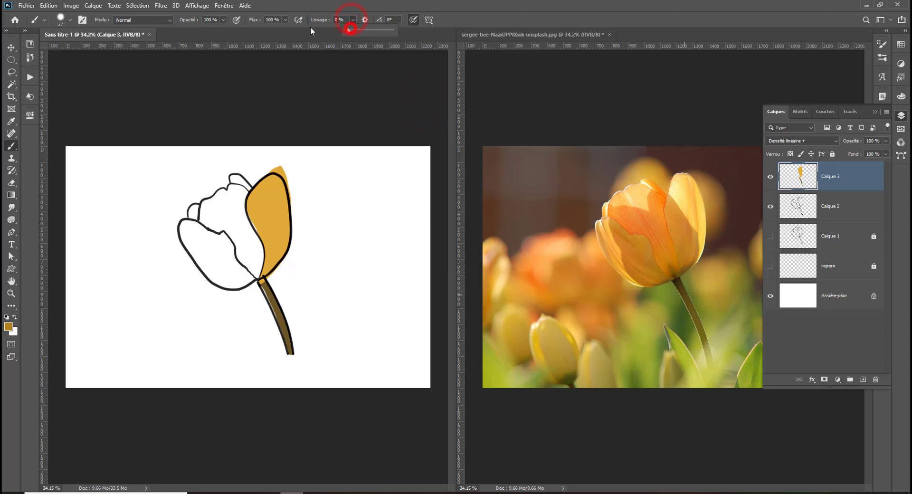
click(863, 380)
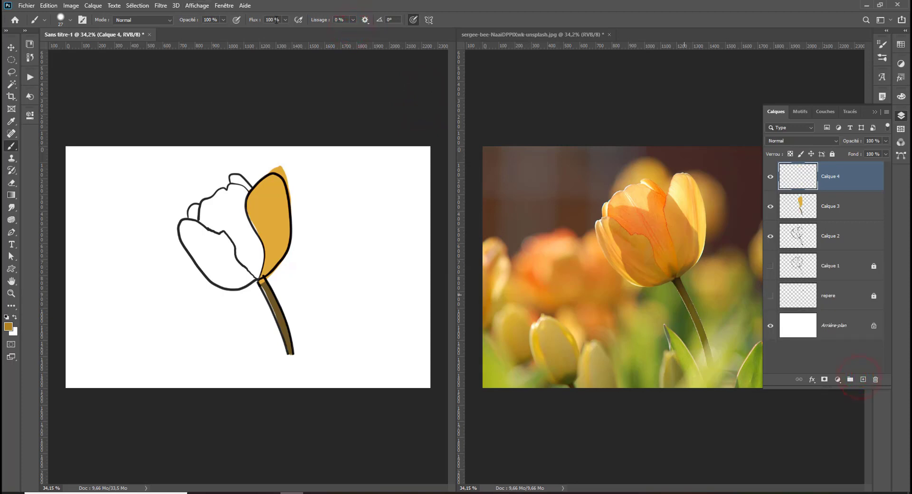
Set the brush Flux to 17% and its size to 62 px
drag(285, 20, 264, 30)
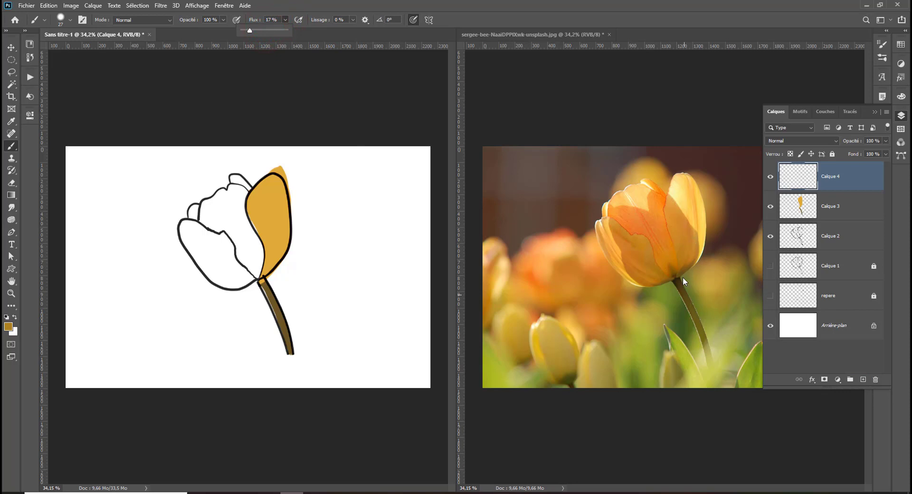
key(e)
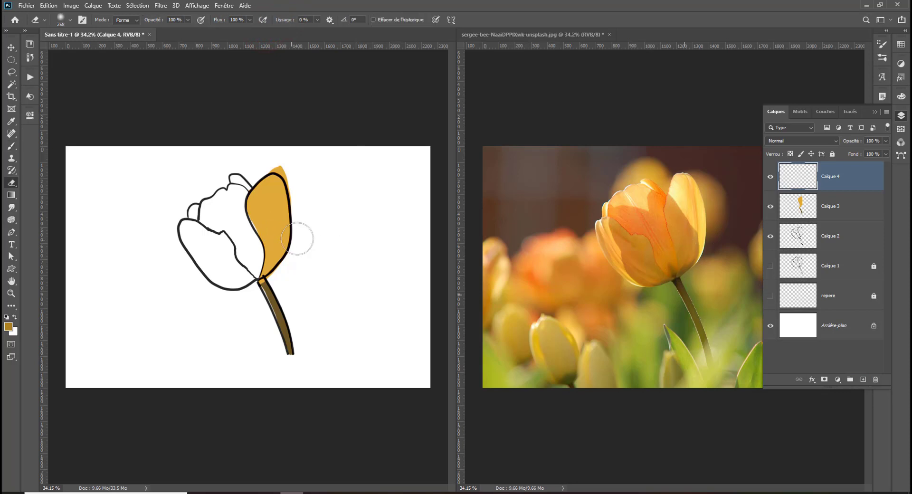
click(11, 146)
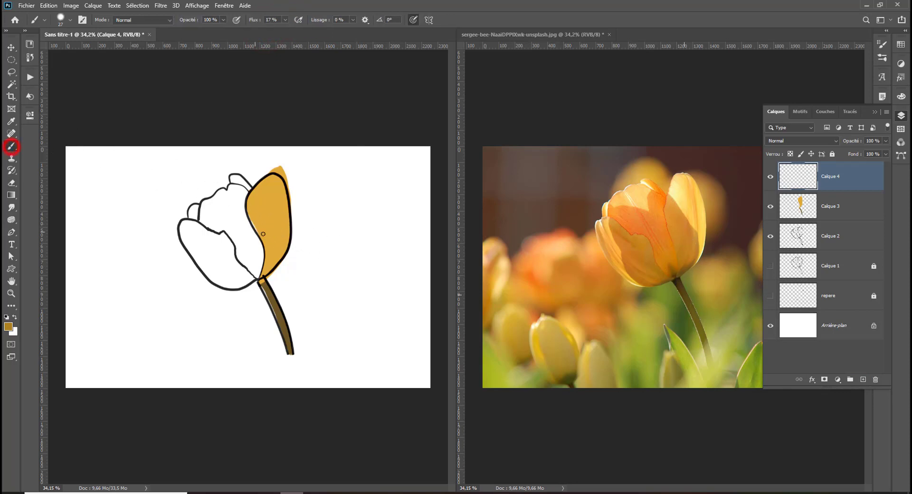
right_click(267, 224)
drag(327, 186, 331, 185)
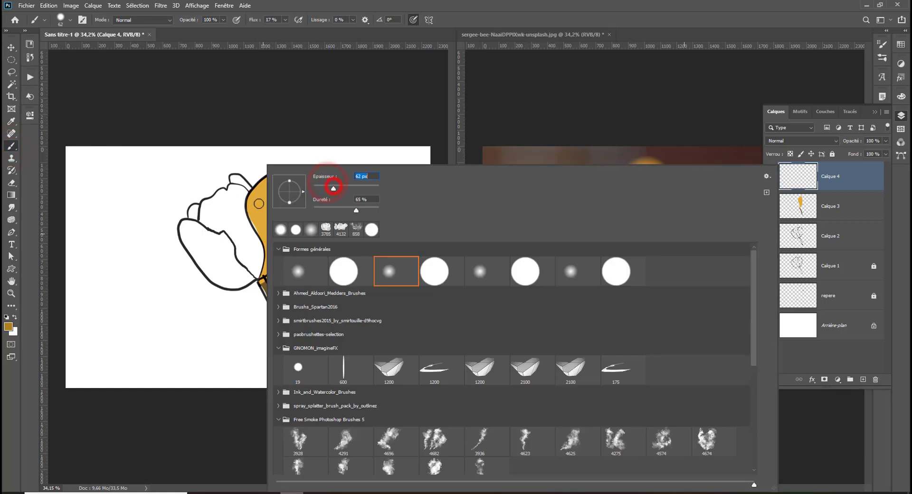
key(Return)
Paint darker ochre shading down the petal's left side, hide Calque 2, and duplicate the layer
drag(255, 196, 272, 257)
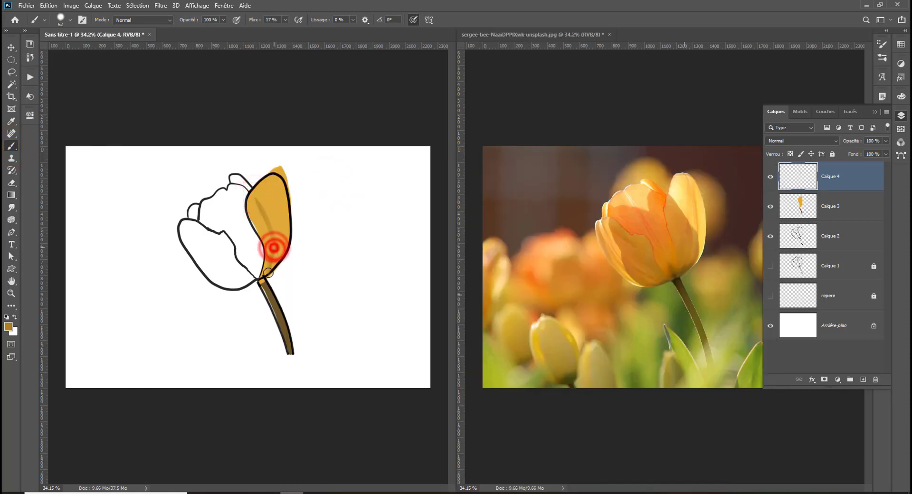
click(769, 237)
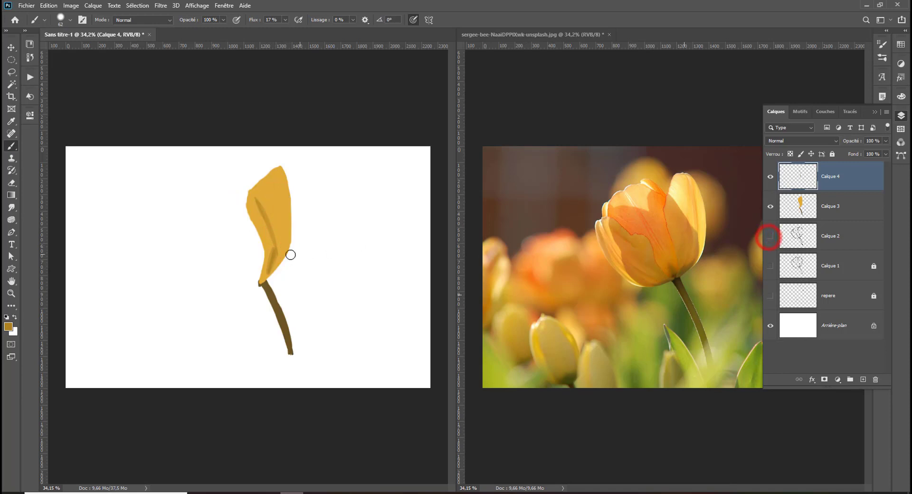
mouse_move(254, 198)
mouse_down()
mouse_move(262, 277)
mouse_move(250, 197)
mouse_up()
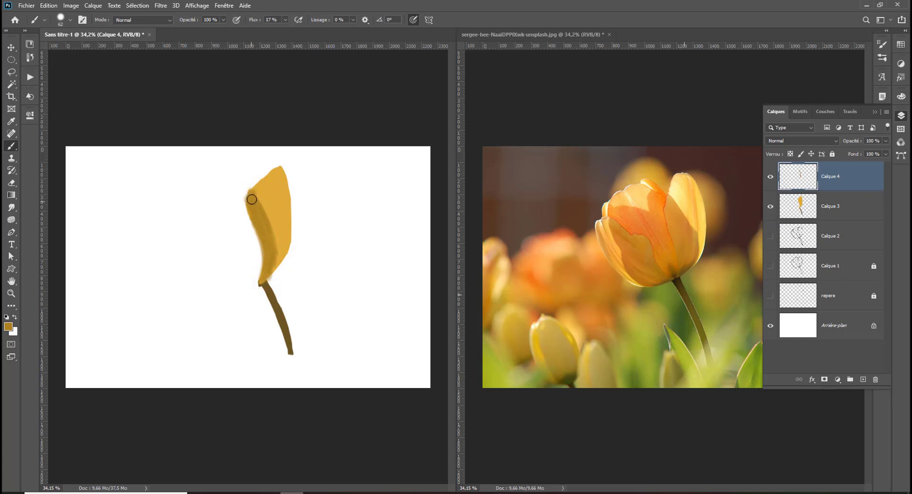
drag(255, 193, 276, 284)
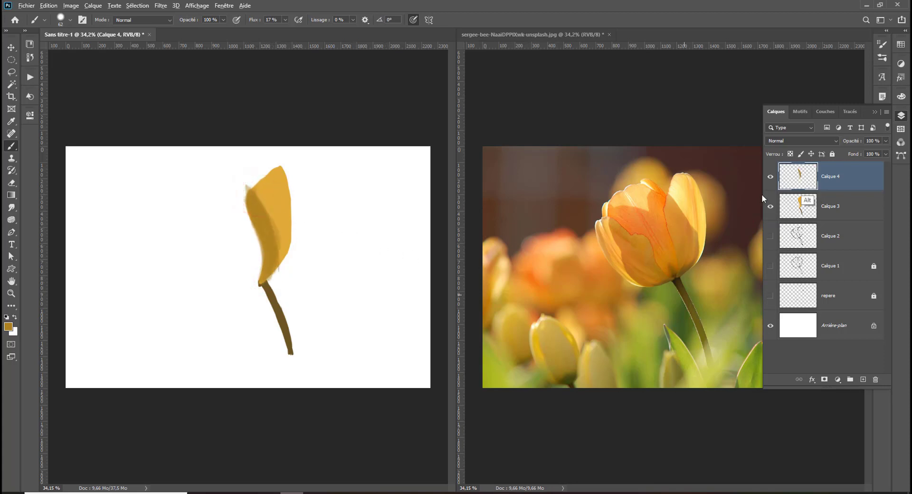
drag(800, 180, 801, 193)
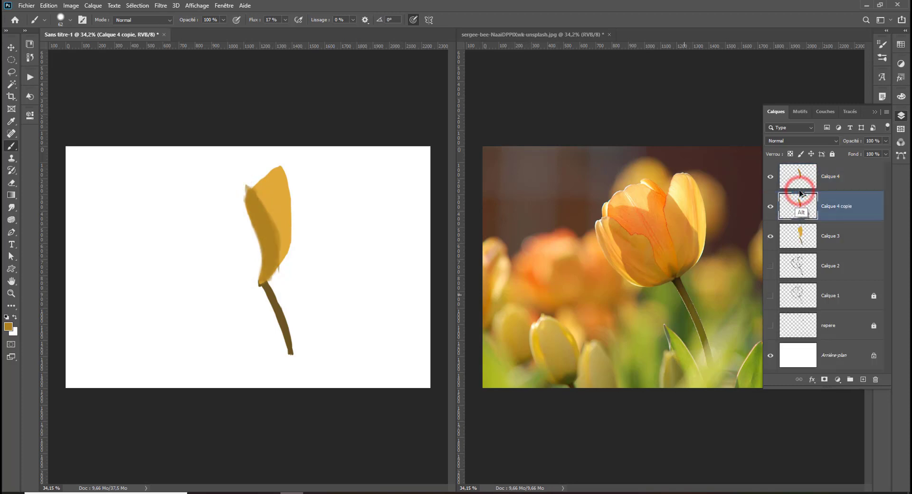
Undo the duplicate, clip Calque 4 to Calque 3, and paint darker and lighter petal shading
key(ctrl+z)
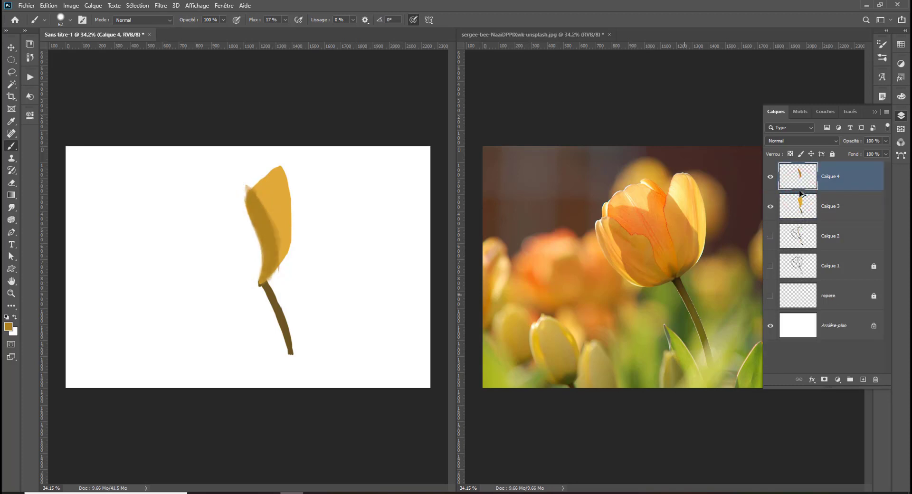
alt+click(825, 190)
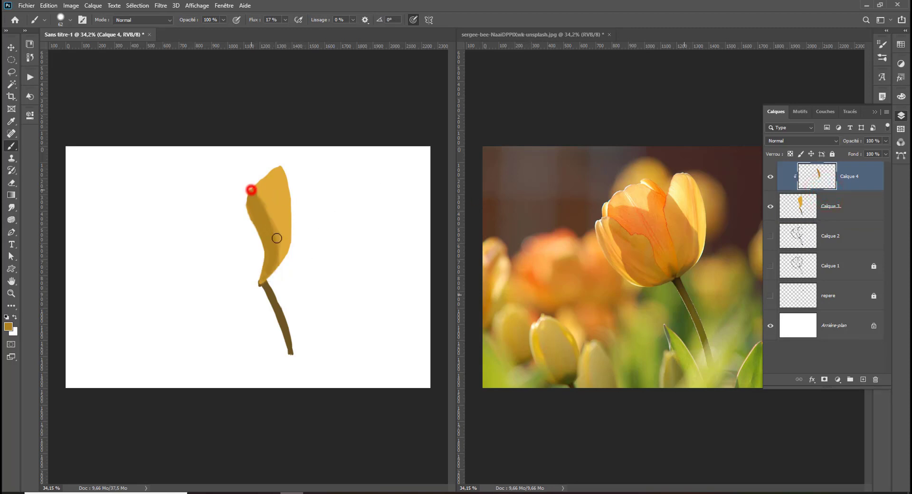
mouse_move(249, 189)
mouse_down()
mouse_move(265, 209)
mouse_move(277, 264)
mouse_move(258, 220)
mouse_move(280, 237)
mouse_move(276, 222)
mouse_up()
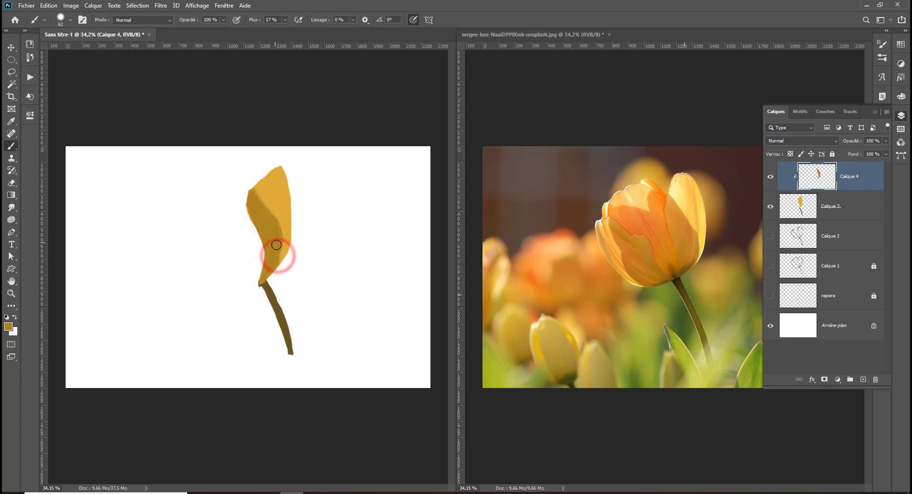
mouse_move(281, 183)
mouse_down()
mouse_move(270, 174)
mouse_move(281, 236)
mouse_up()
drag(271, 182, 264, 171)
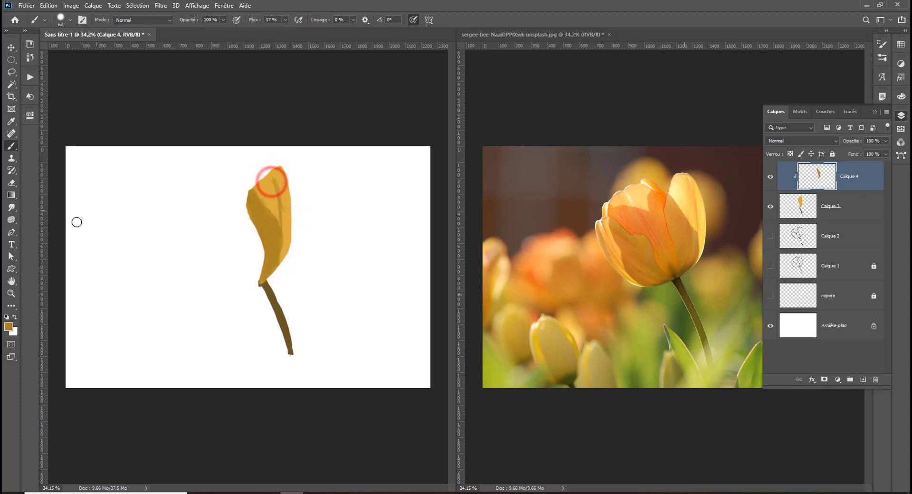
click(9, 327)
Paint tan and pale cream highlights on the petal's upper-left, then sampled gold over them
drag(295, 145, 274, 128)
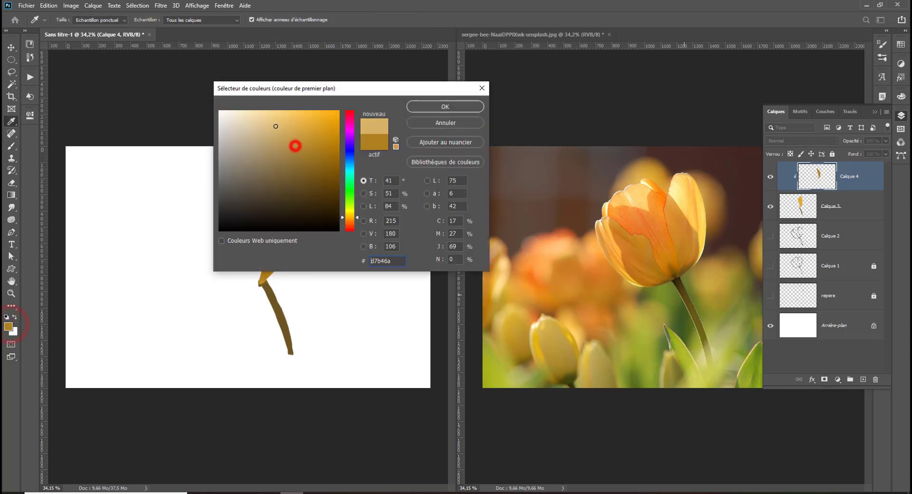
click(418, 105)
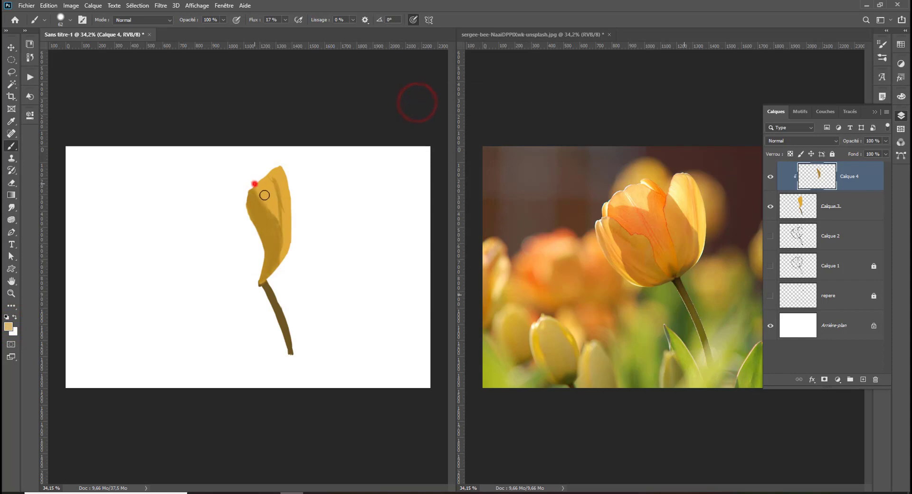
mouse_move(253, 182)
mouse_down()
mouse_move(259, 199)
mouse_move(251, 184)
mouse_up()
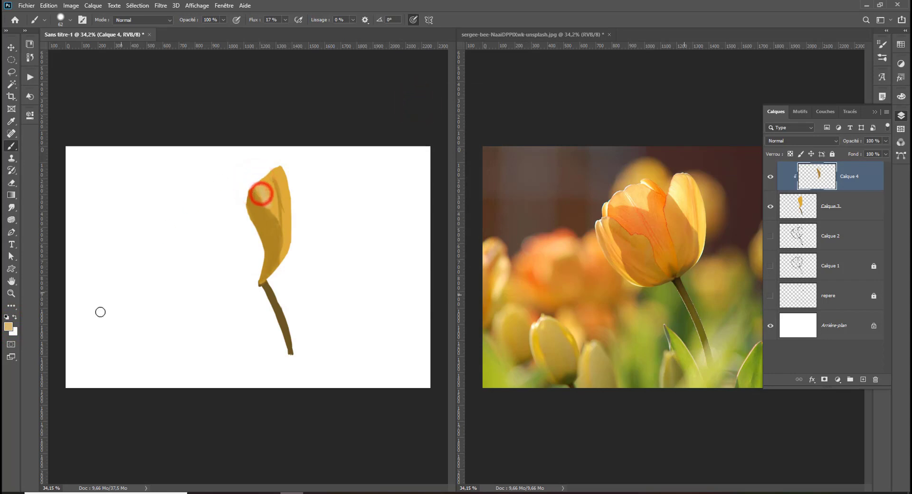
click(9, 327)
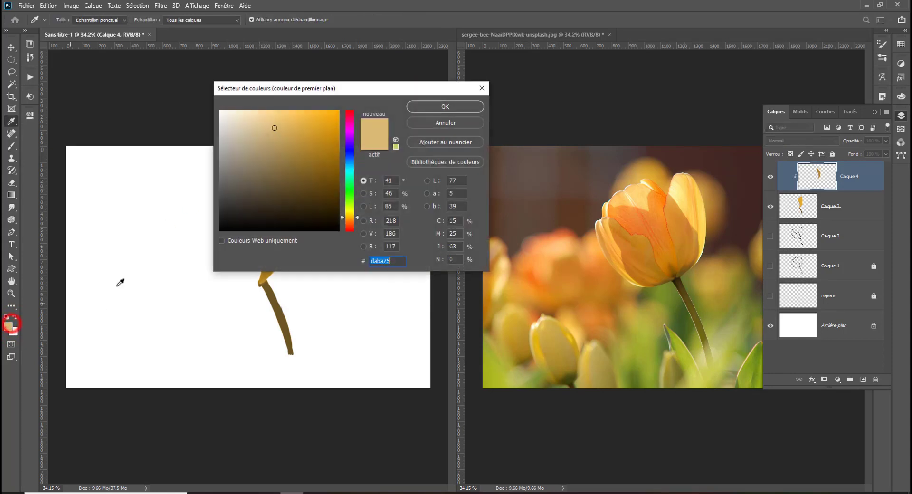
drag(272, 121, 252, 111)
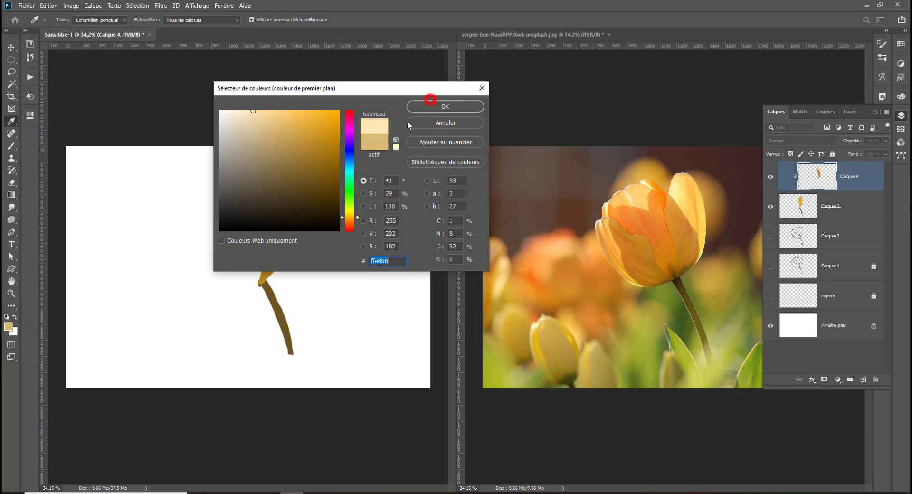
click(419, 106)
mouse_move(256, 188)
mouse_down()
mouse_move(267, 189)
mouse_move(261, 184)
mouse_up()
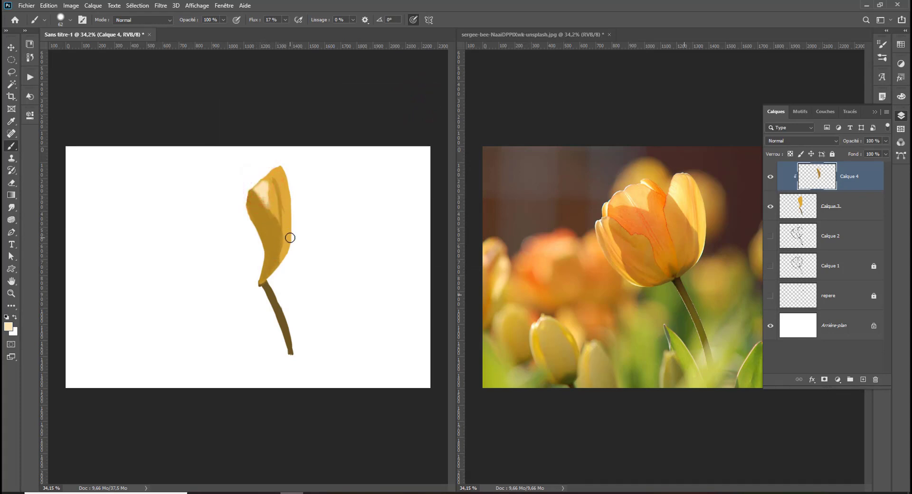
alt+click(281, 212)
mouse_move(278, 199)
mouse_down()
mouse_move(273, 178)
mouse_move(284, 174)
mouse_up()
drag(295, 233, 304, 231)
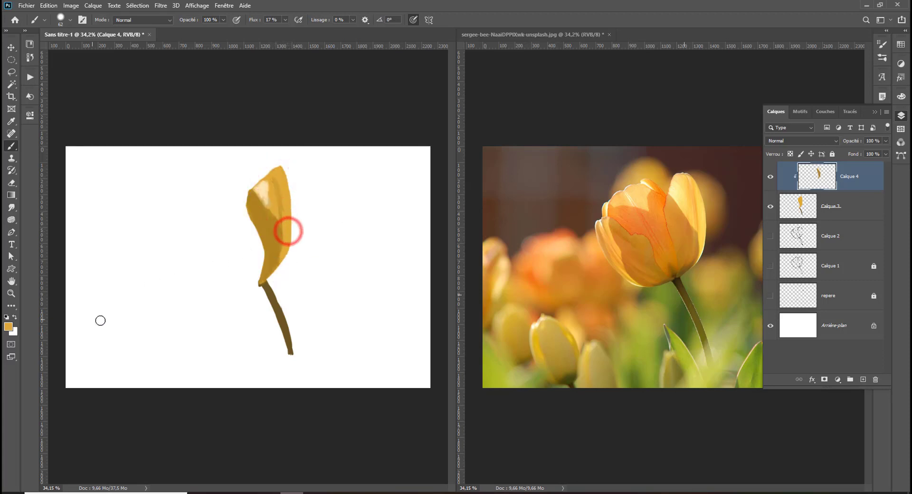
Paint the petal tip and right edge in orange-yellow #ffb924 around the highlight
click(8, 326)
drag(310, 118, 327, 108)
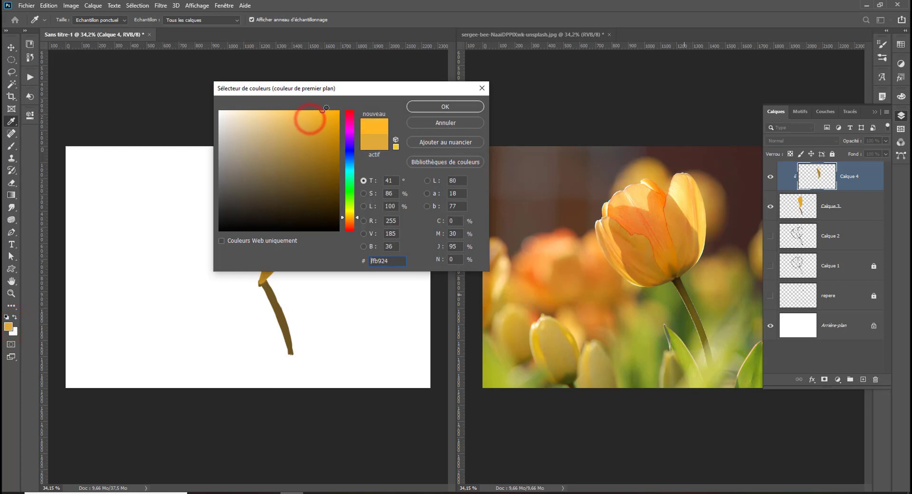
click(434, 102)
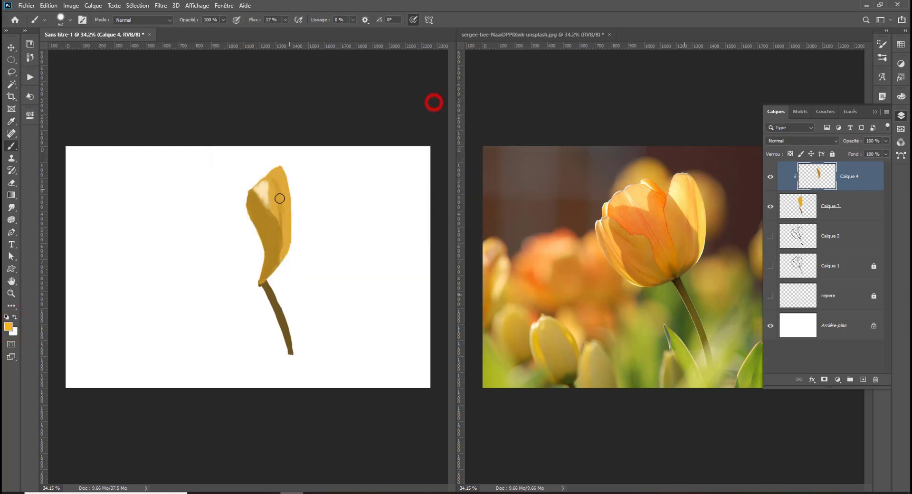
drag(277, 174, 285, 185)
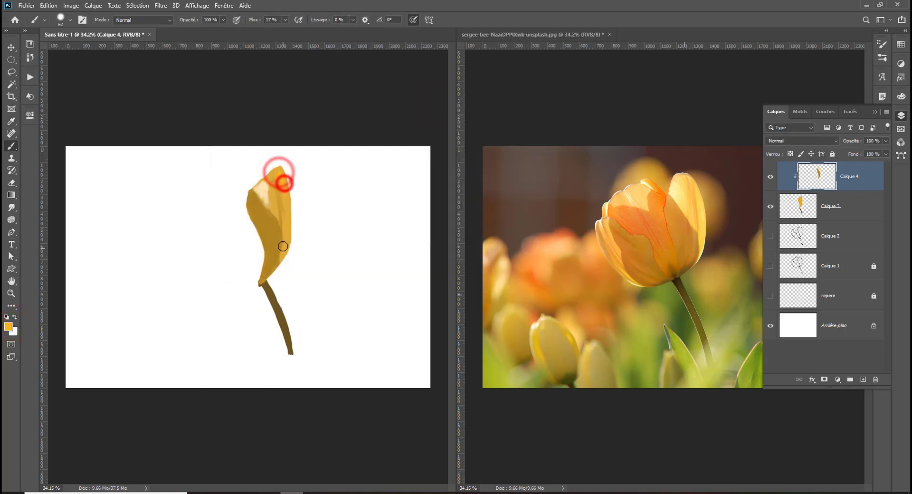
mouse_move(285, 252)
mouse_down()
mouse_move(287, 206)
mouse_move(271, 198)
mouse_move(276, 171)
mouse_up()
alt+click(286, 230)
alt+click(265, 194)
alt+click(265, 187)
alt+click(261, 188)
alt+click(271, 207)
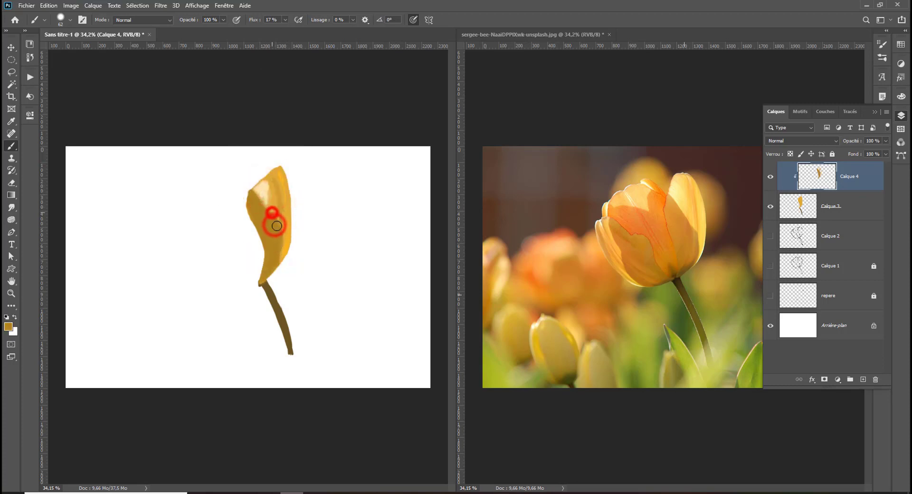
Lower brush Flow to 10% and dab soft gold over the petal's centre and top
click(285, 20)
text(10)
alt+click(285, 226)
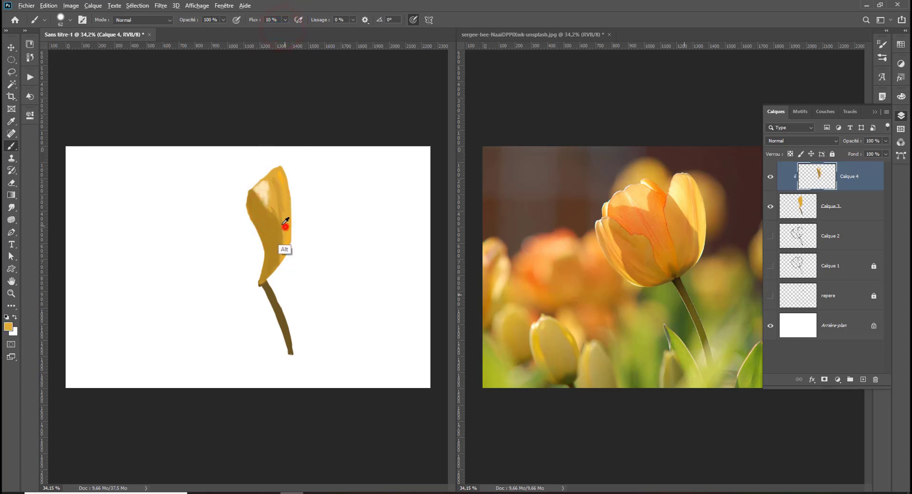
click(267, 219)
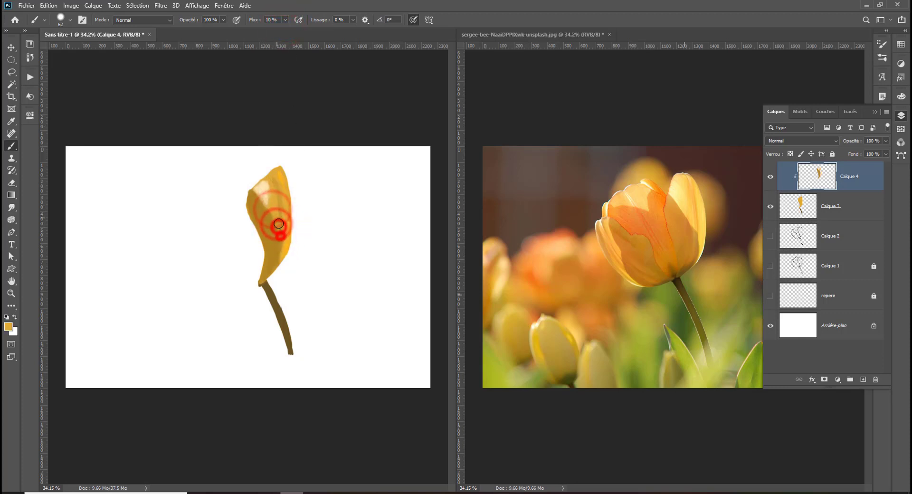
click(280, 229)
click(275, 211)
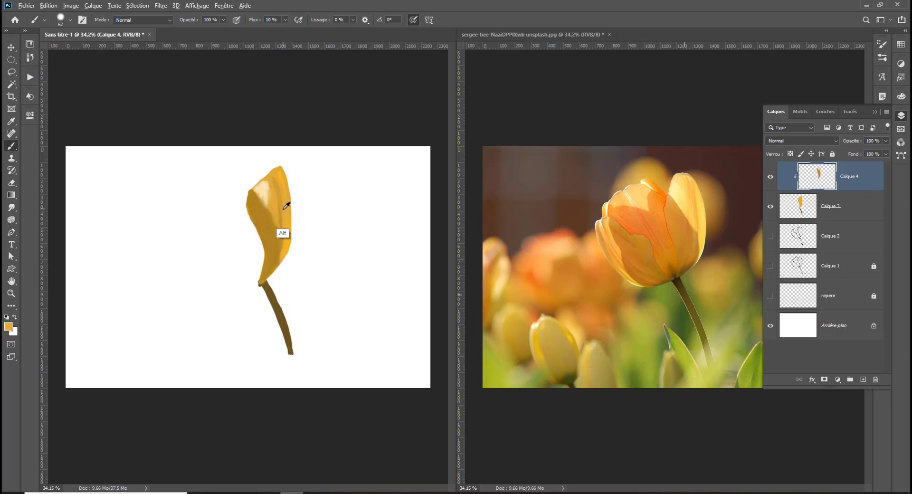
drag(282, 216, 279, 187)
click(283, 229)
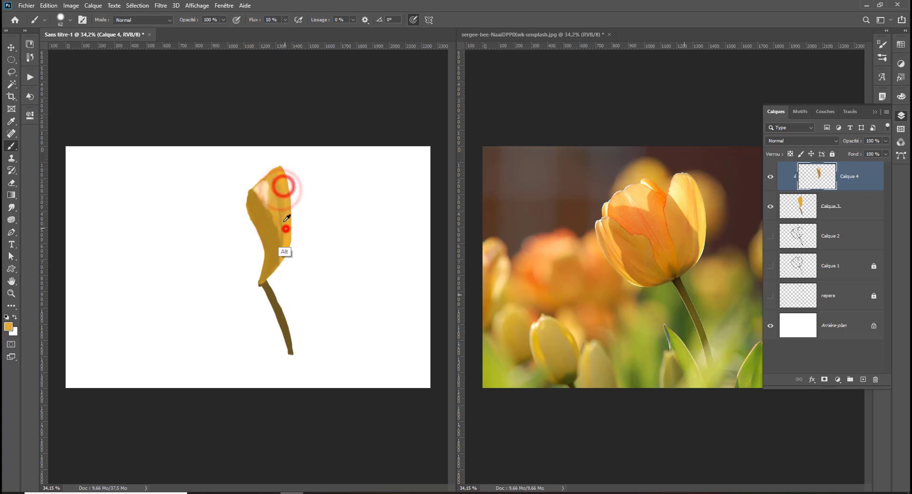
click(281, 198)
click(281, 183)
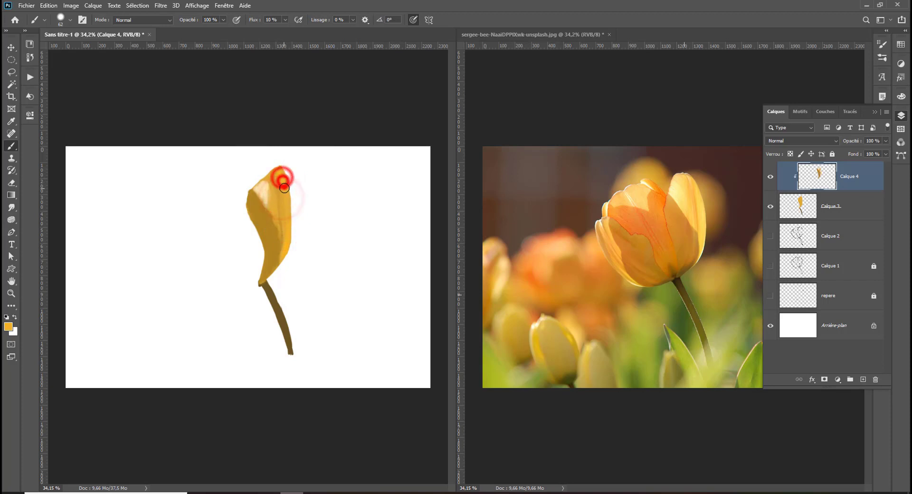
click(287, 240)
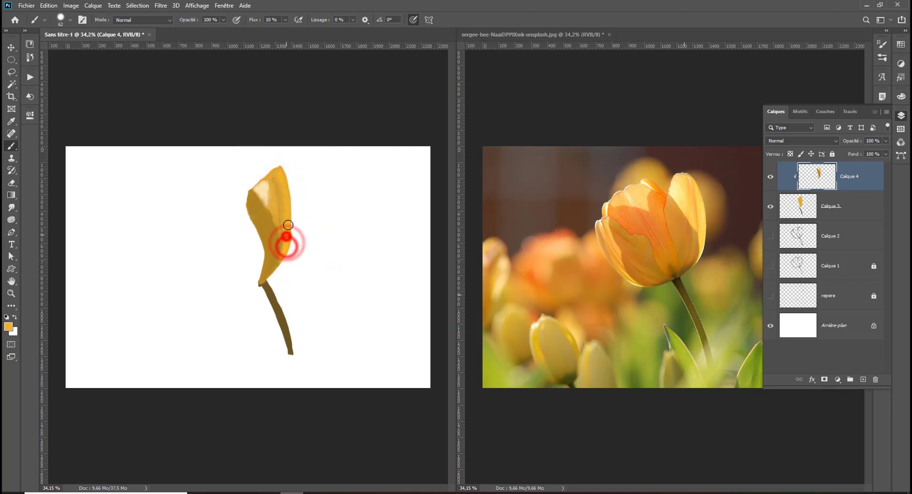
click(287, 197)
Paint sampled pale cream near the petal's upper-left and tip, then toggle layer visibility to compare
alt+click(267, 182)
mouse_move(261, 197)
mouse_down()
mouse_move(275, 181)
mouse_move(271, 188)
mouse_up()
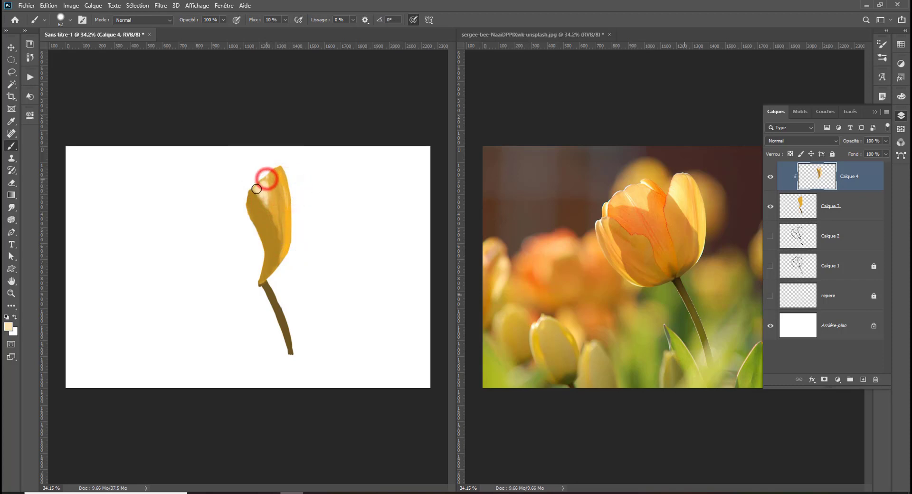
alt+click(271, 202)
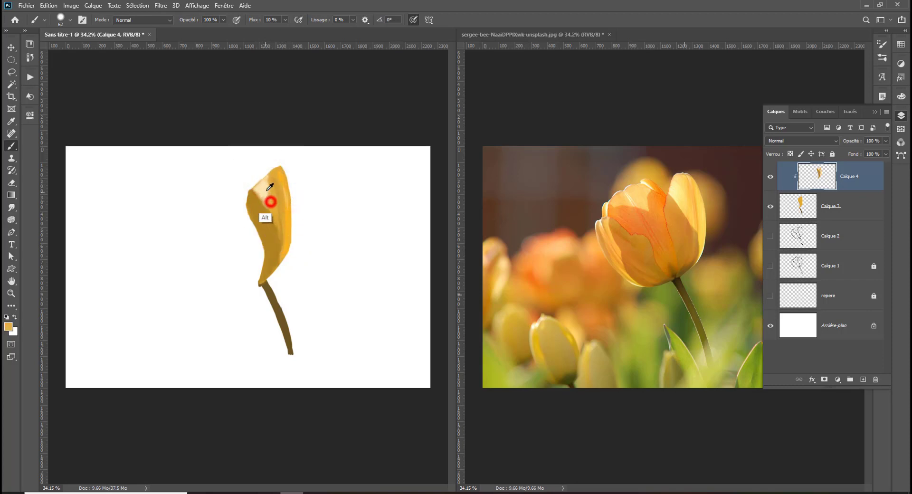
alt+click(271, 205)
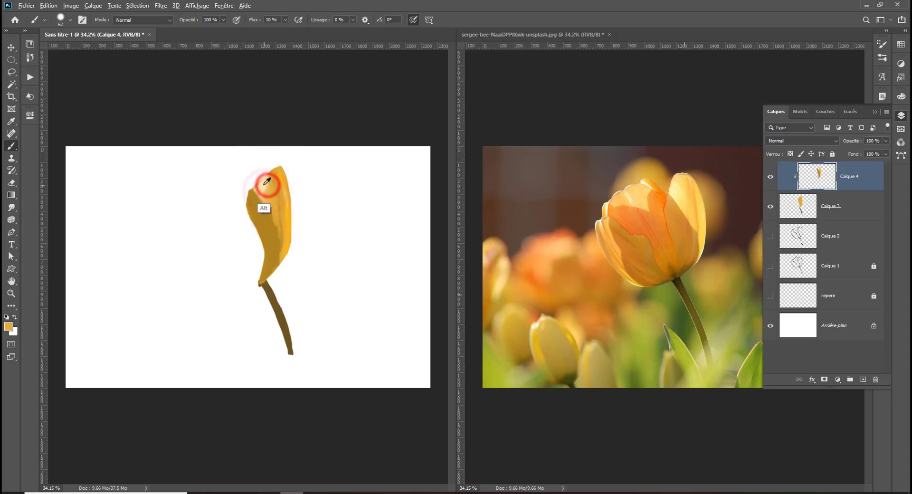
mouse_move(265, 179)
mouse_down()
mouse_move(267, 191)
mouse_move(260, 183)
mouse_up()
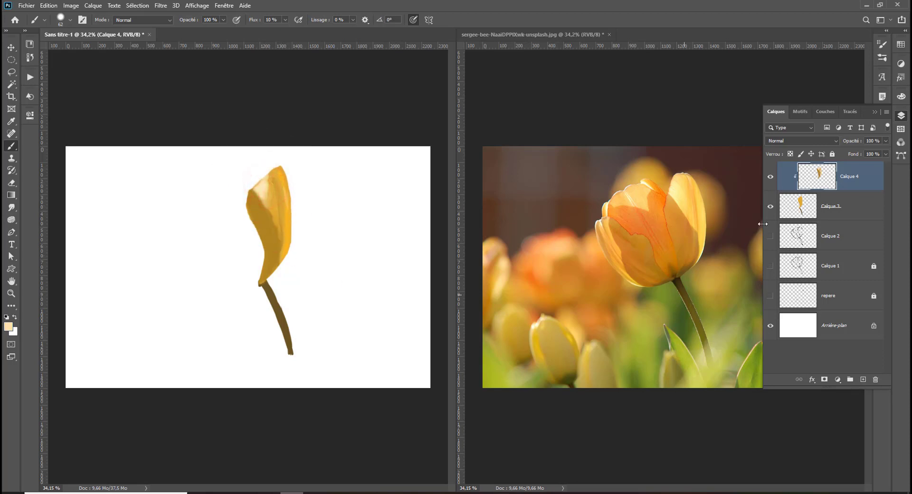
click(770, 207)
Show the petal layer and grey sketch Calque 1, hide the black outline, and select Calque 2
click(770, 207)
click(770, 207)
click(770, 236)
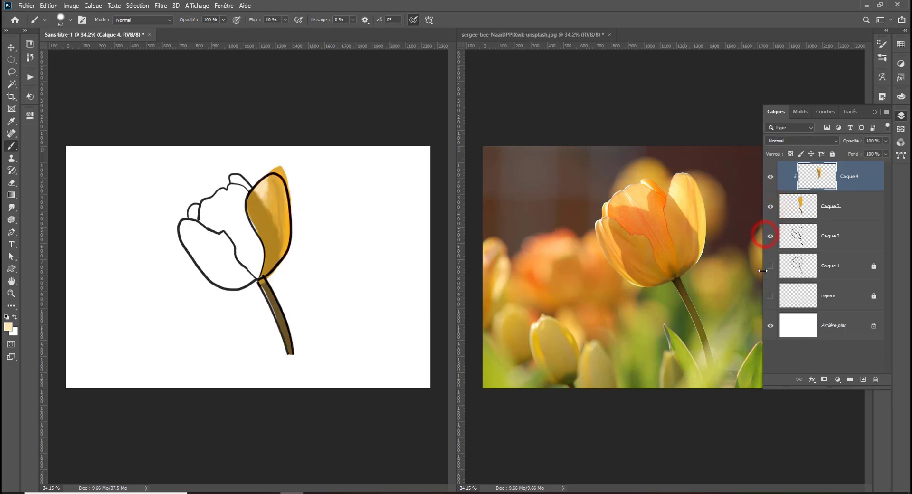
click(770, 236)
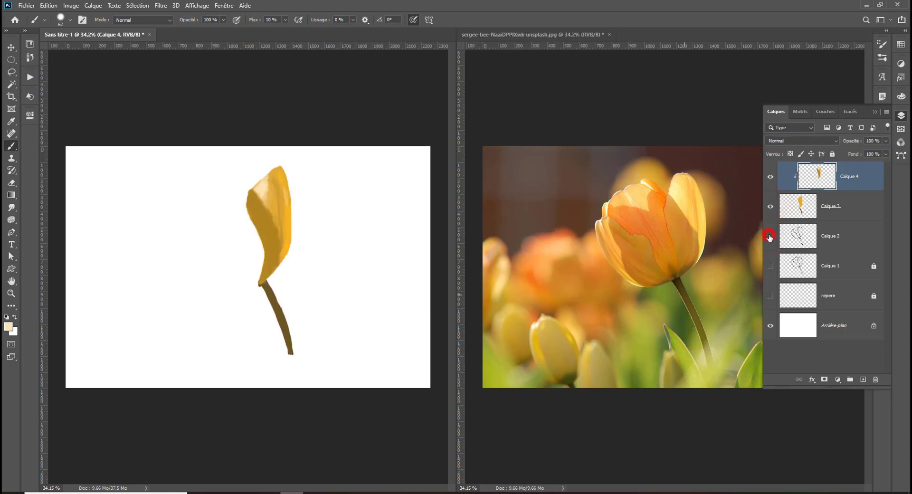
click(770, 266)
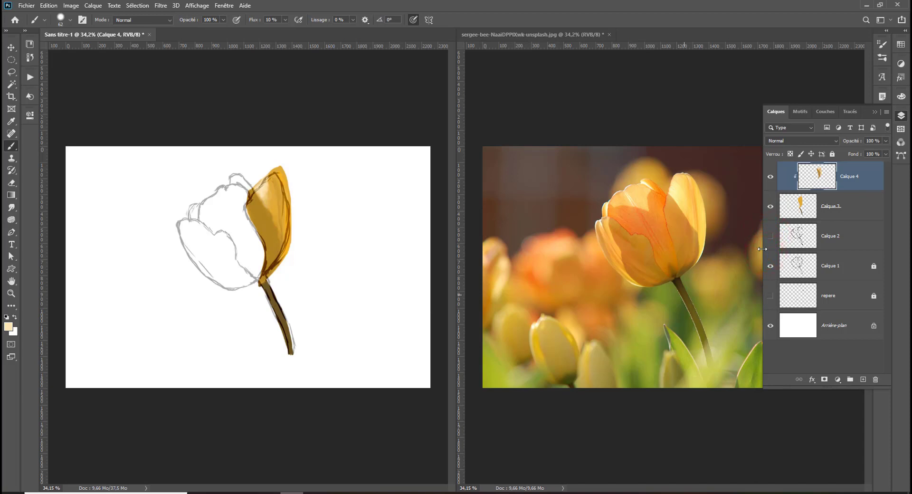
click(11, 47)
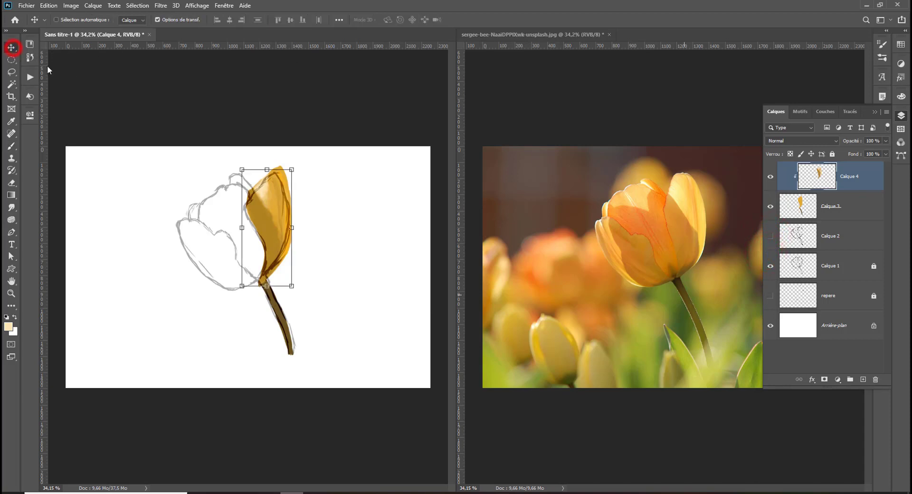
click(798, 235)
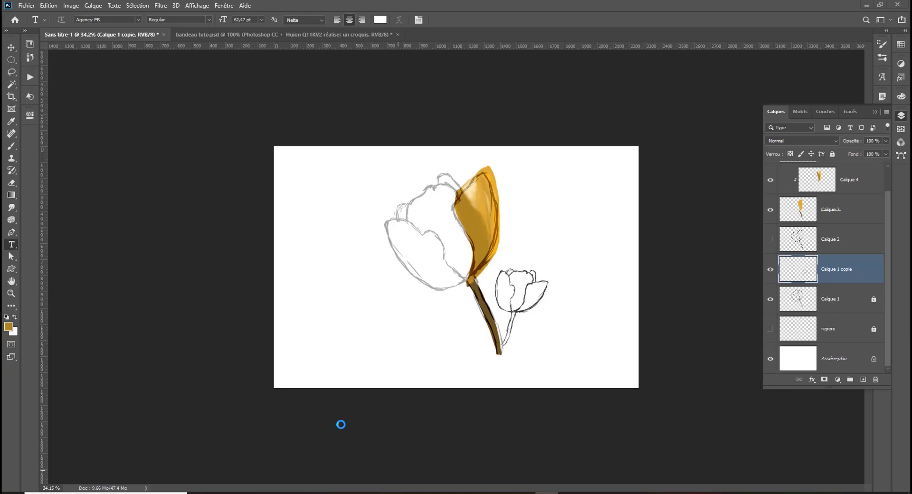
Open Huion Tablet settings and view the express keys, pen, and work area pages
key(super)
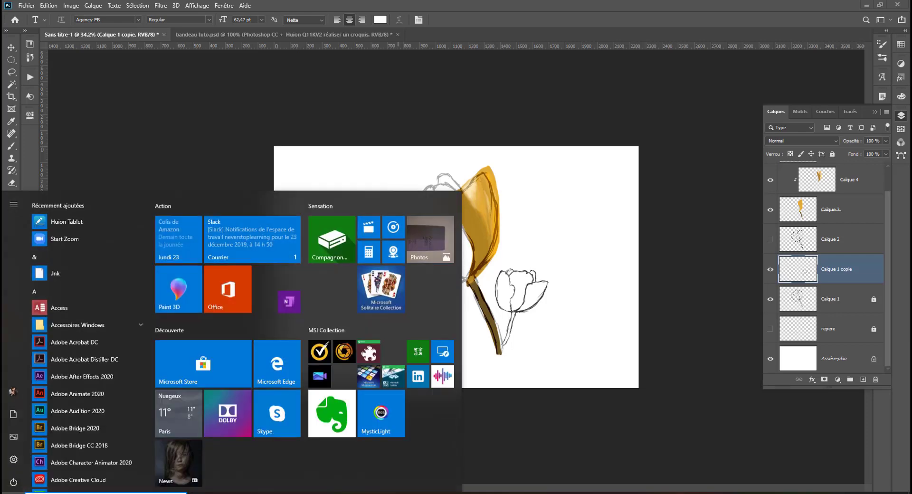
click(61, 222)
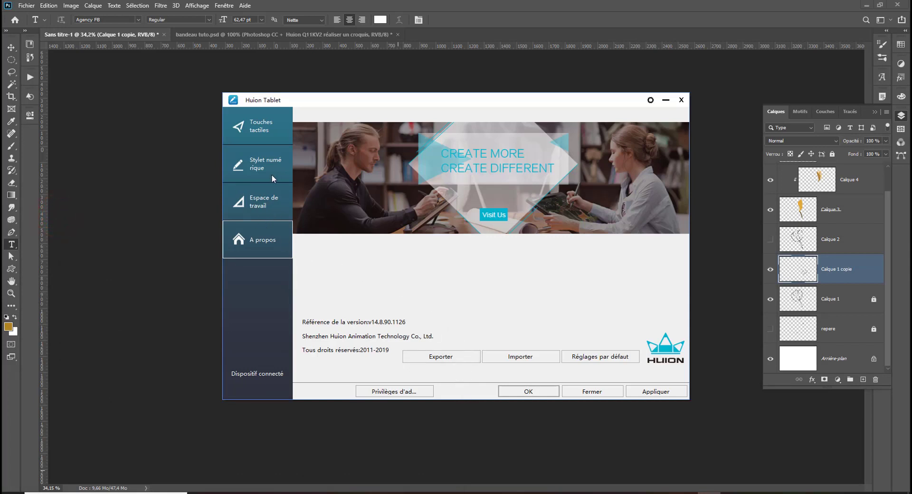
click(260, 121)
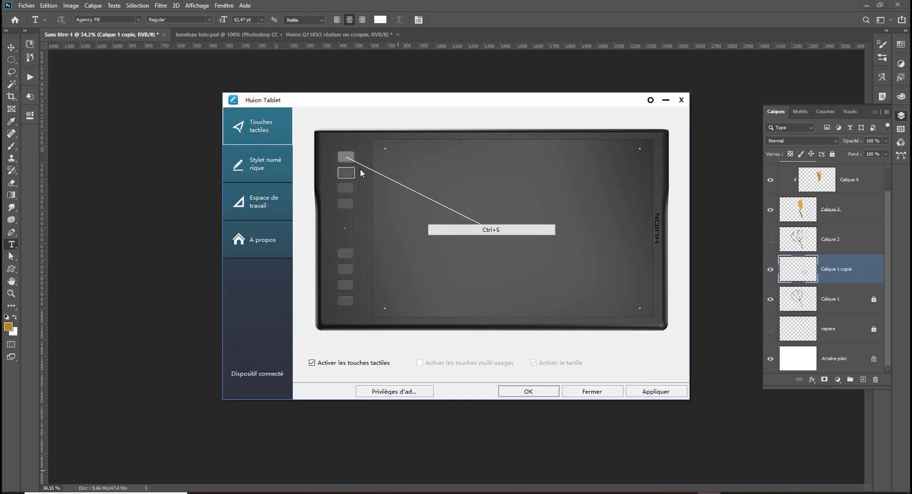
key(space)
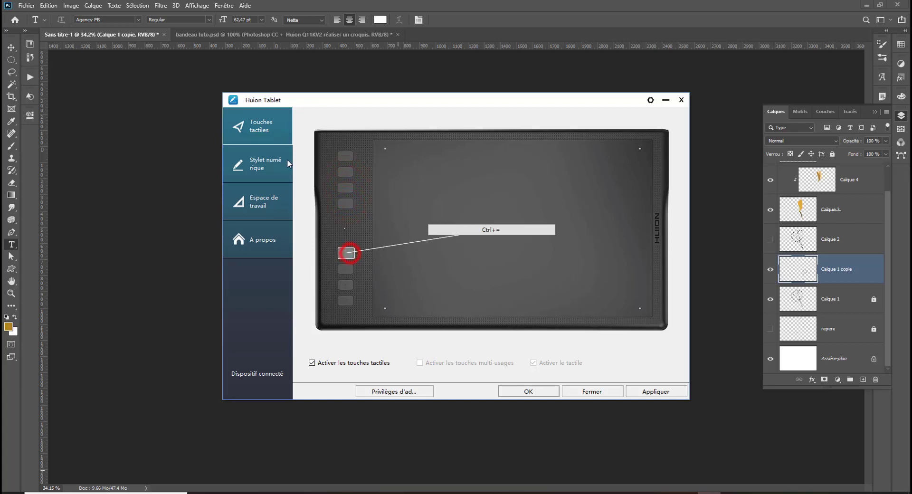
click(246, 187)
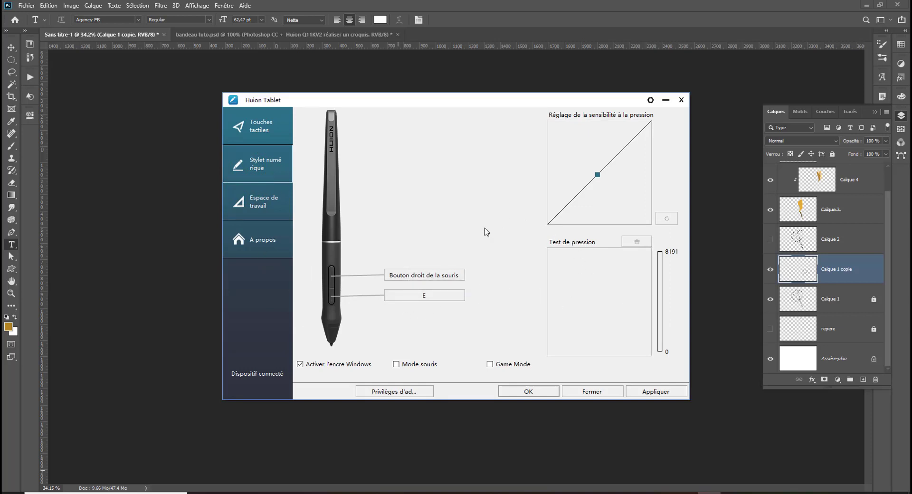
click(269, 204)
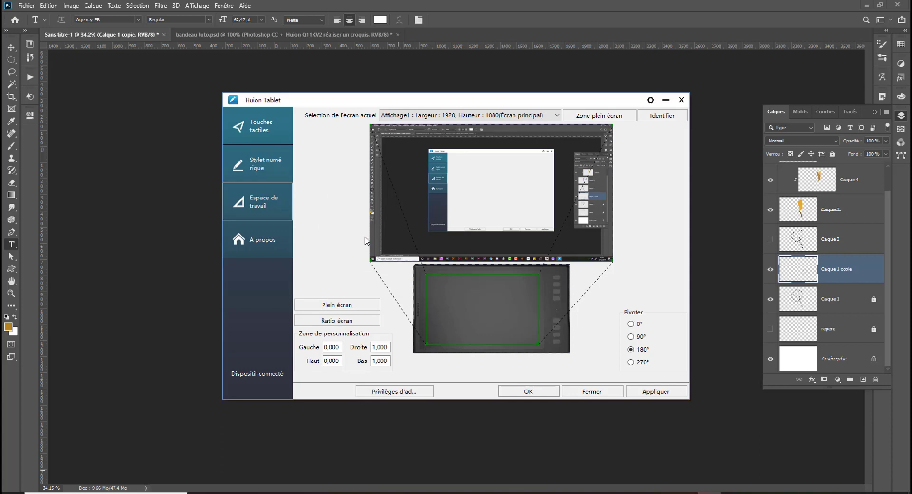
click(406, 116)
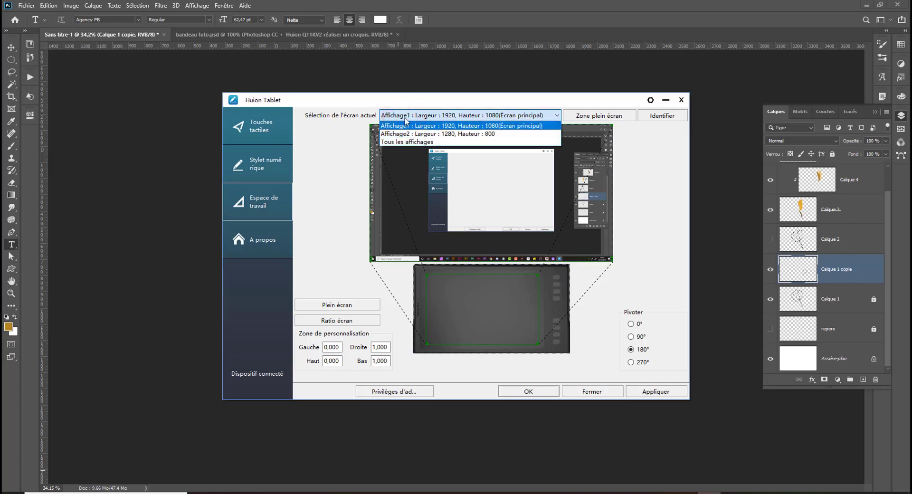
click(335, 151)
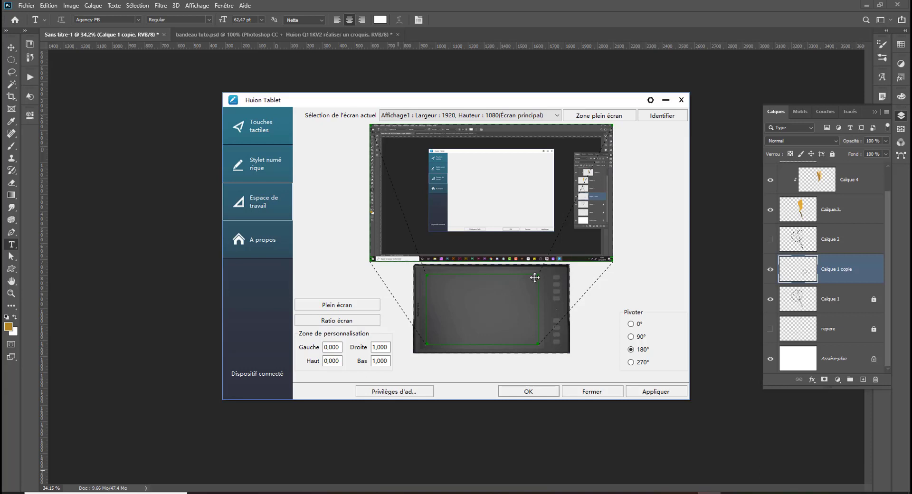
mouse_move(510, 275)
mouse_down()
mouse_move(510, 315)
mouse_move(481, 337)
mouse_move(474, 287)
mouse_up()
drag(539, 294, 563, 244)
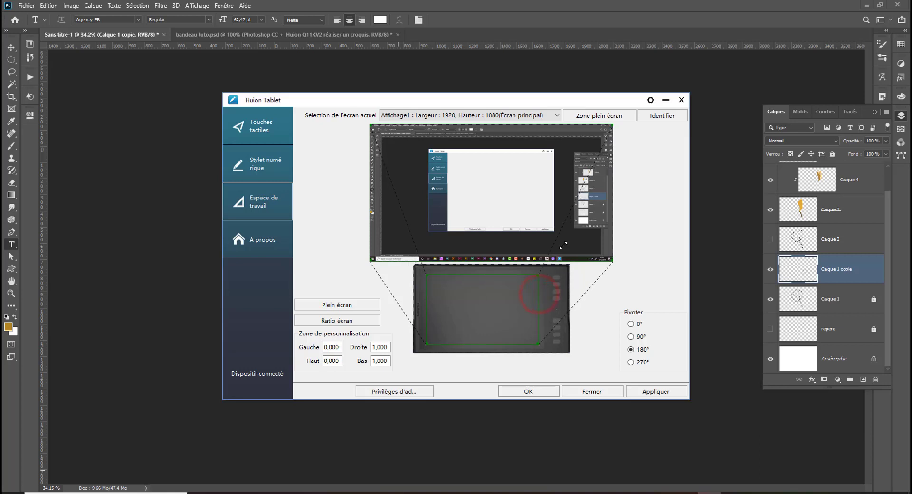